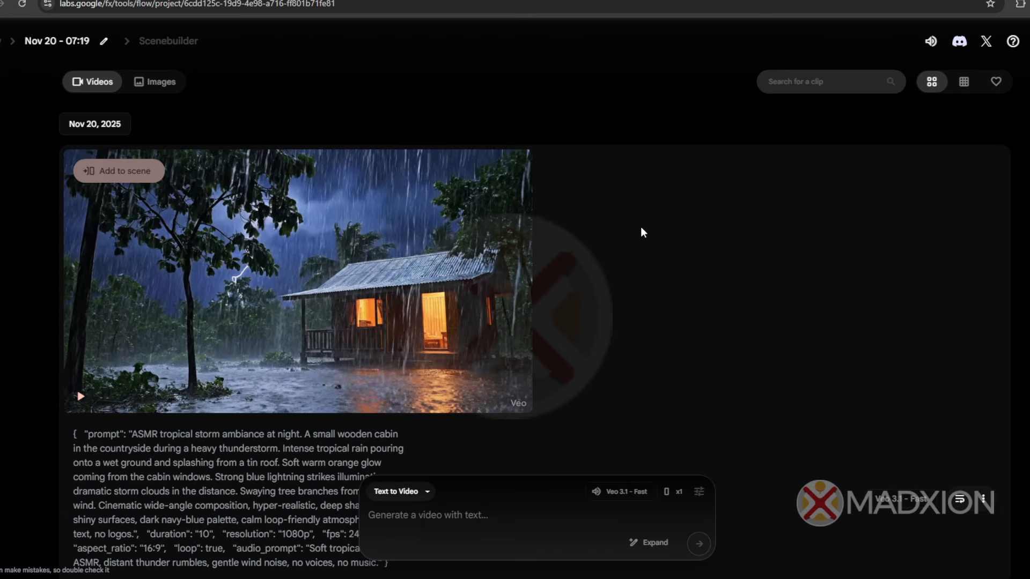
Look through the generated rain-cabin clips and their prompts in the project's video list.
scroll(640, 227, down, 3)
scroll(640, 226, up, 3)
scroll(636, 223, down, 4)
scroll(635, 219, up, 4)
scroll(588, 301, down, 7)
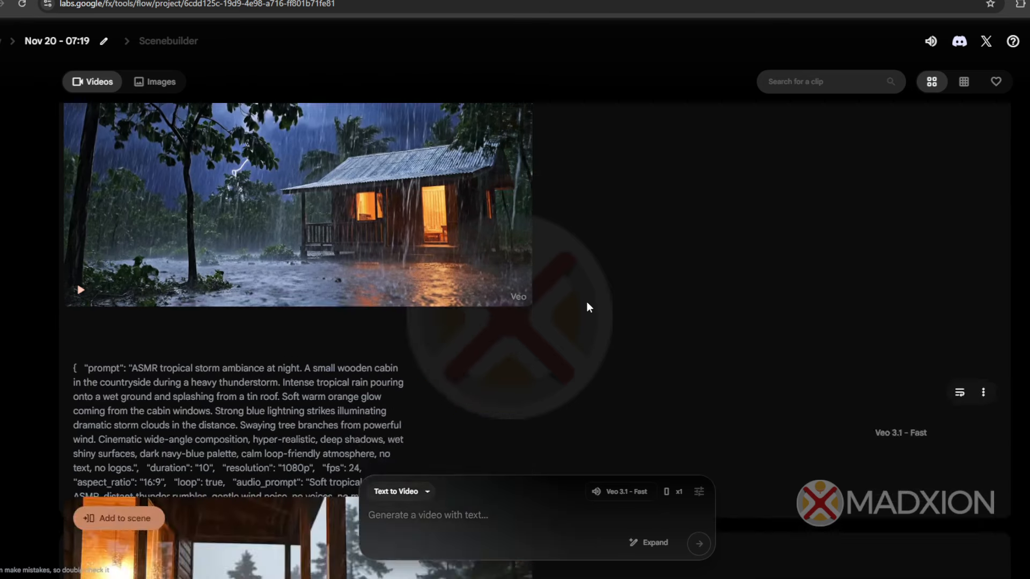
scroll(584, 298, up, 4)
scroll(581, 297, up, 4)
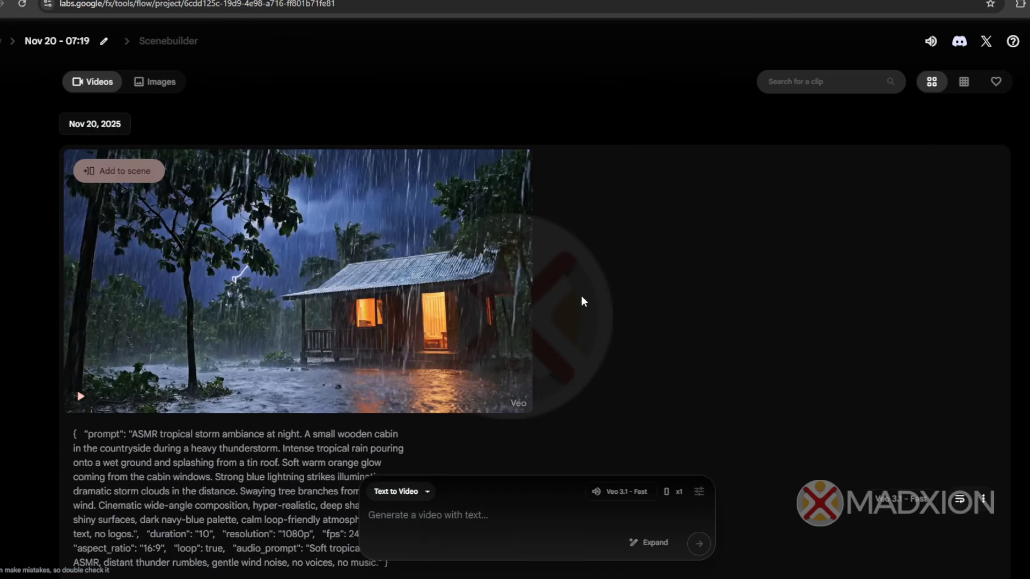
scroll(582, 297, down, 7)
scroll(581, 295, up, 7)
drag(430, 110, 558, 115)
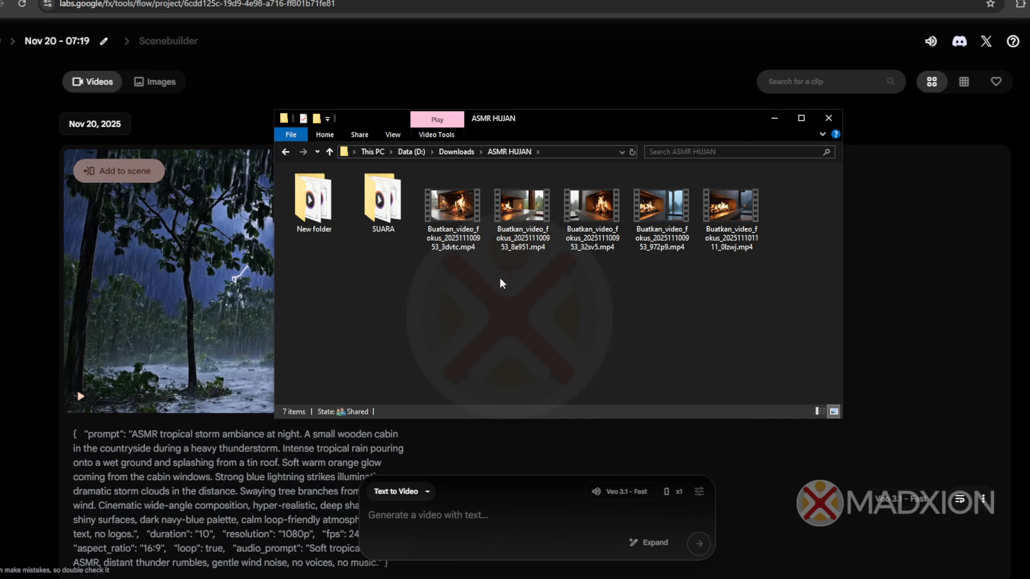
click(464, 240)
click(453, 299)
drag(445, 281, 480, 253)
click(453, 236)
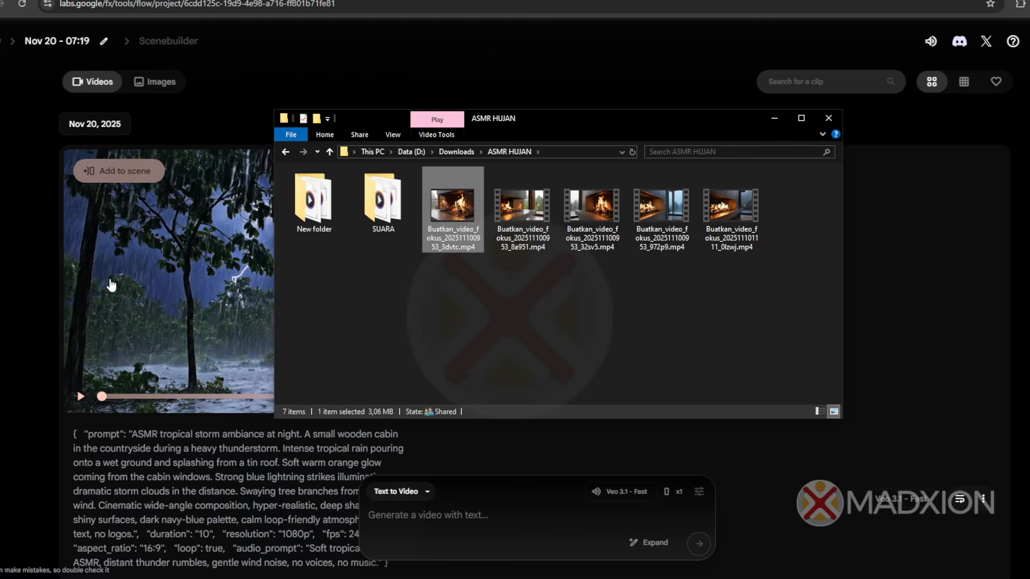
right_click(442, 217)
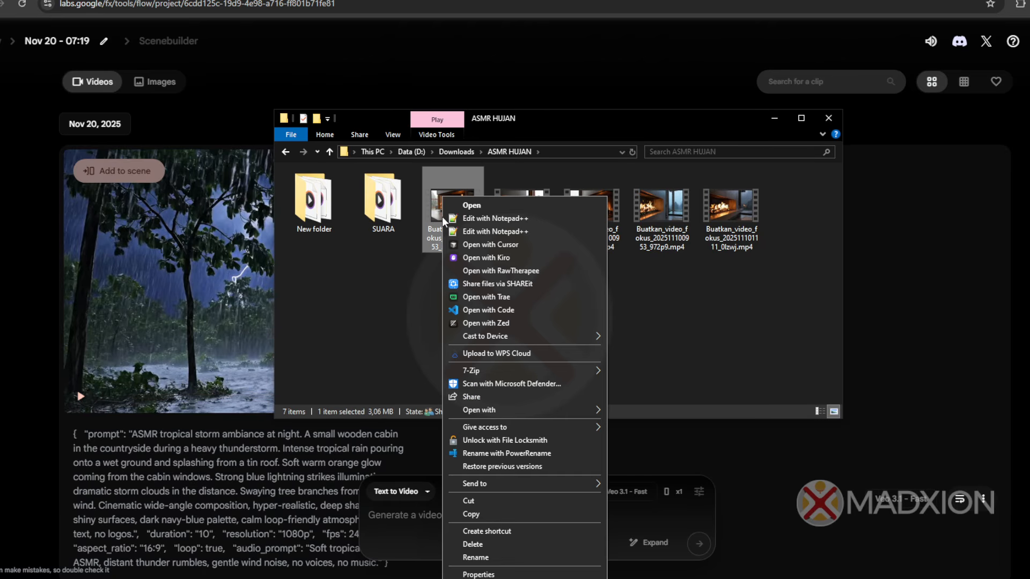
mouse_move(557, 413)
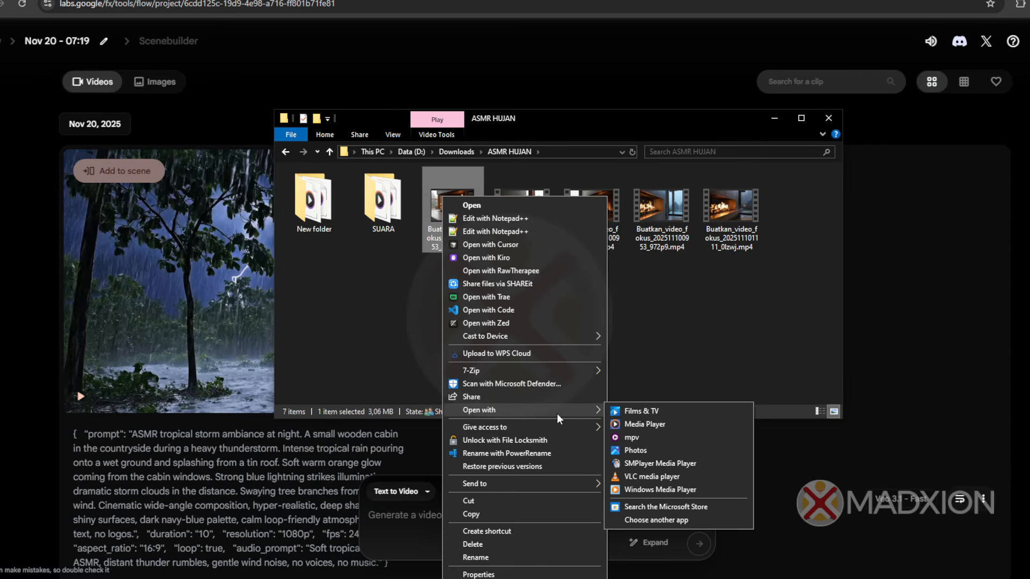
click(651, 437)
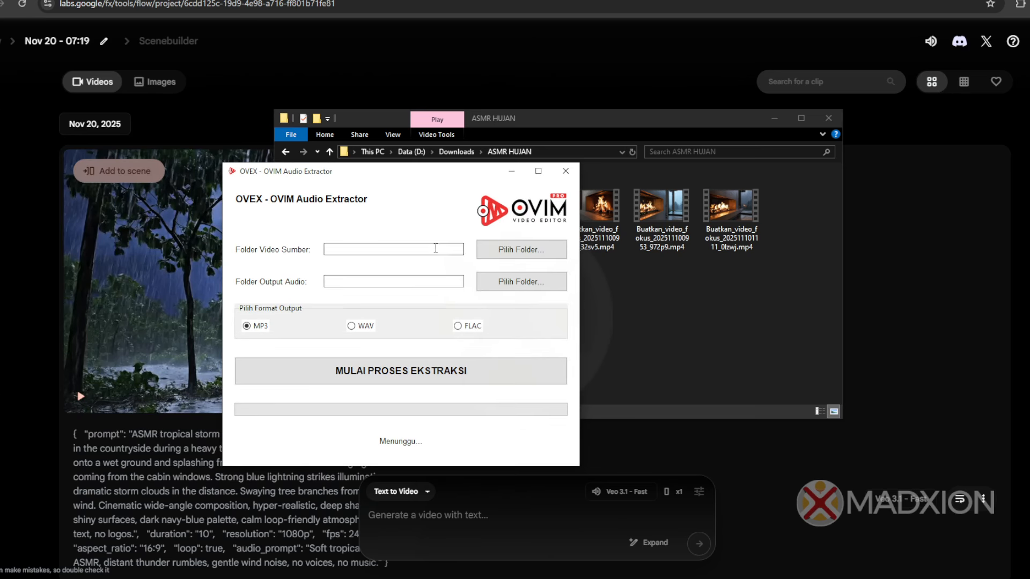
Copy the ASMR HUJAN folder path and set OVEX's source video folder to D:\Downloads\ASMR HUJAN.
click(501, 150)
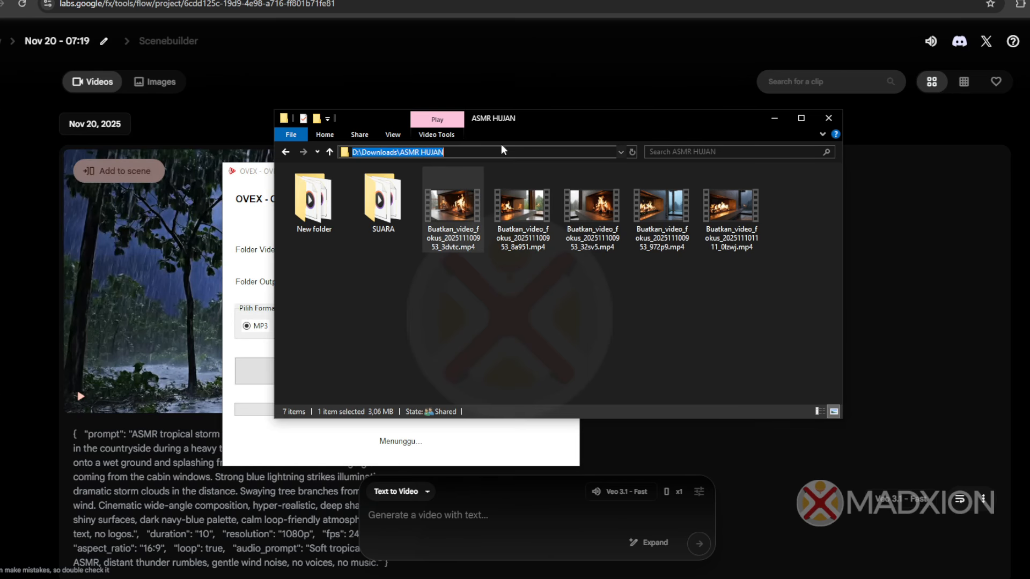
right_click(433, 151)
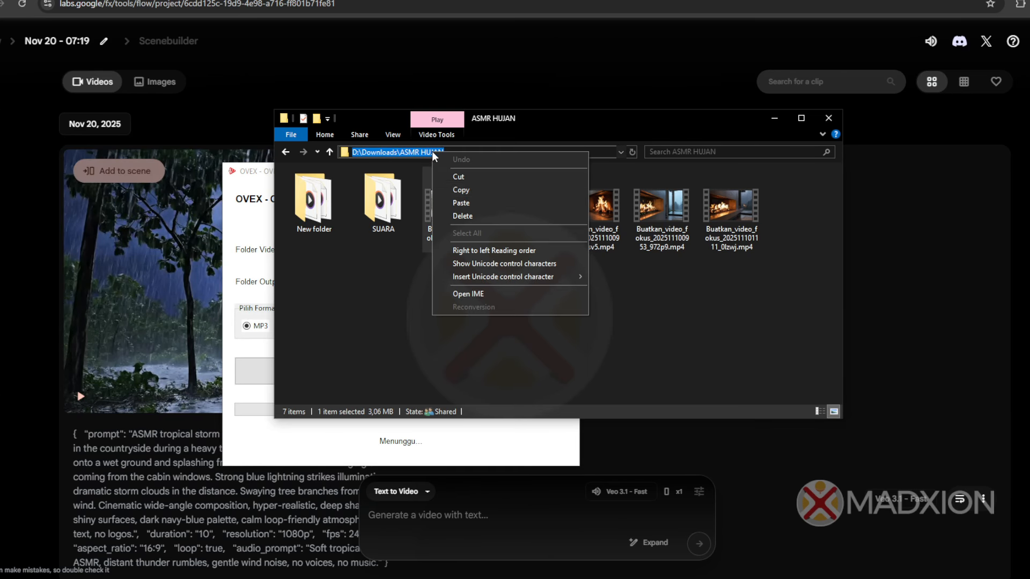
click(467, 190)
click(251, 268)
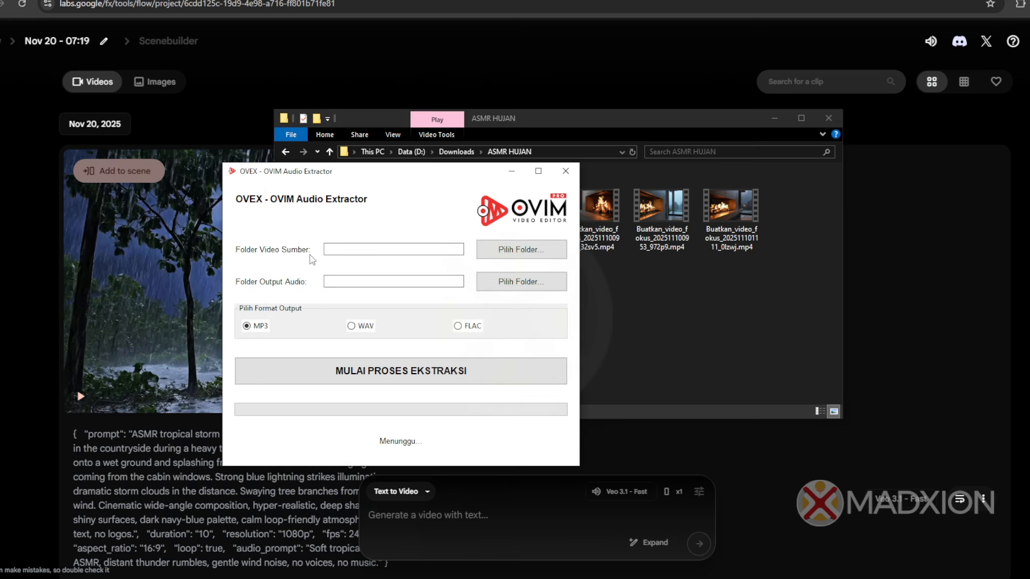
click(339, 250)
key(ctrl+v)
Copy the SUARA subfolder's path and set OVEX's audio output folder to D:\Downloads\ASMR HUJAN\SUARA.
click(351, 280)
click(641, 318)
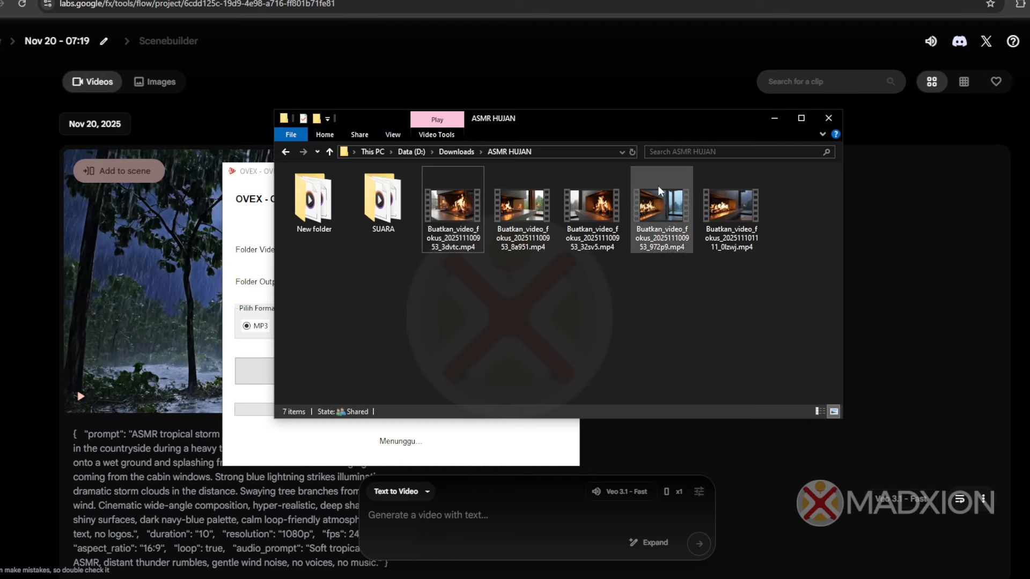
double_click(381, 208)
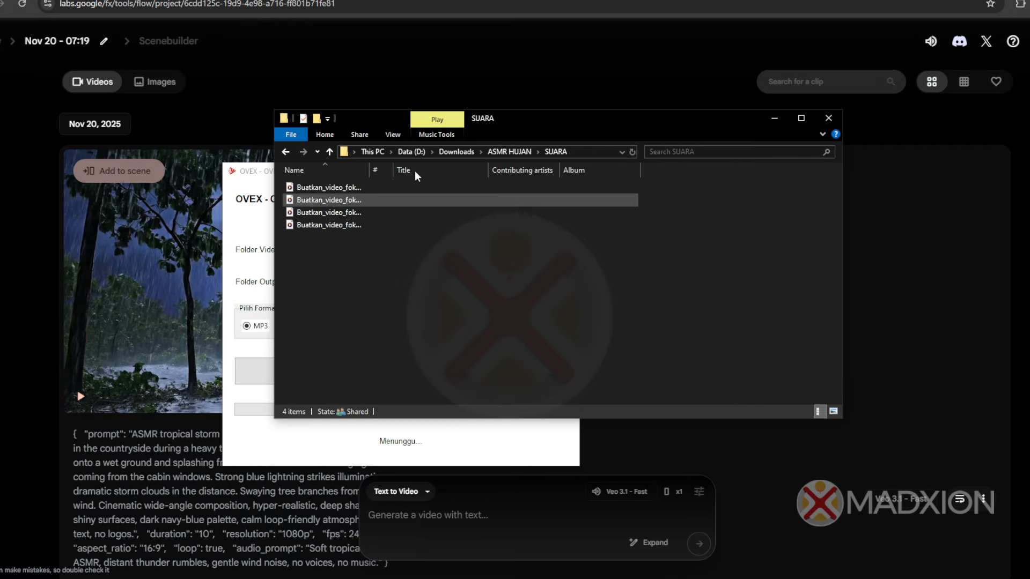
click(576, 153)
right_click(581, 153)
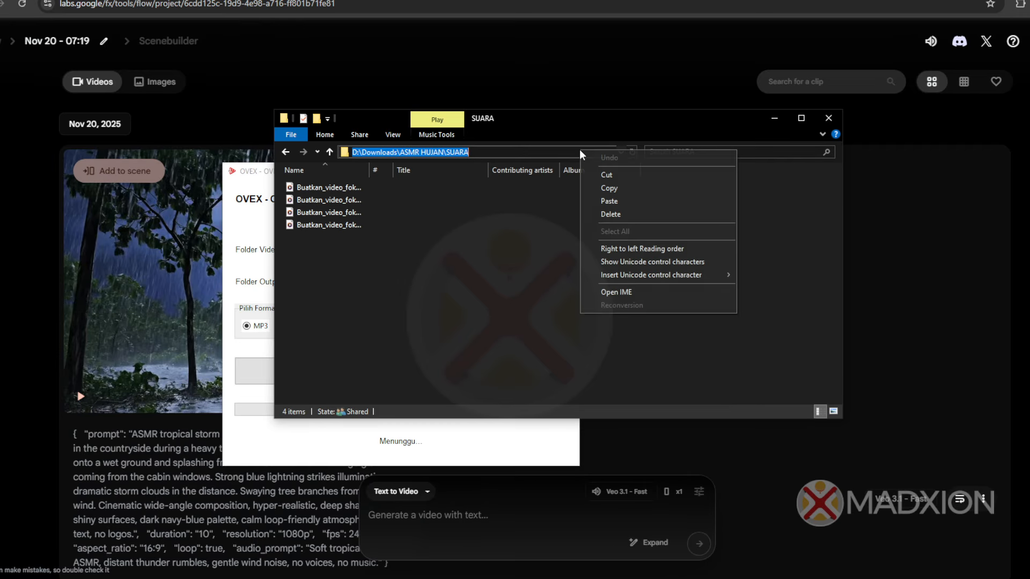
click(619, 186)
click(426, 248)
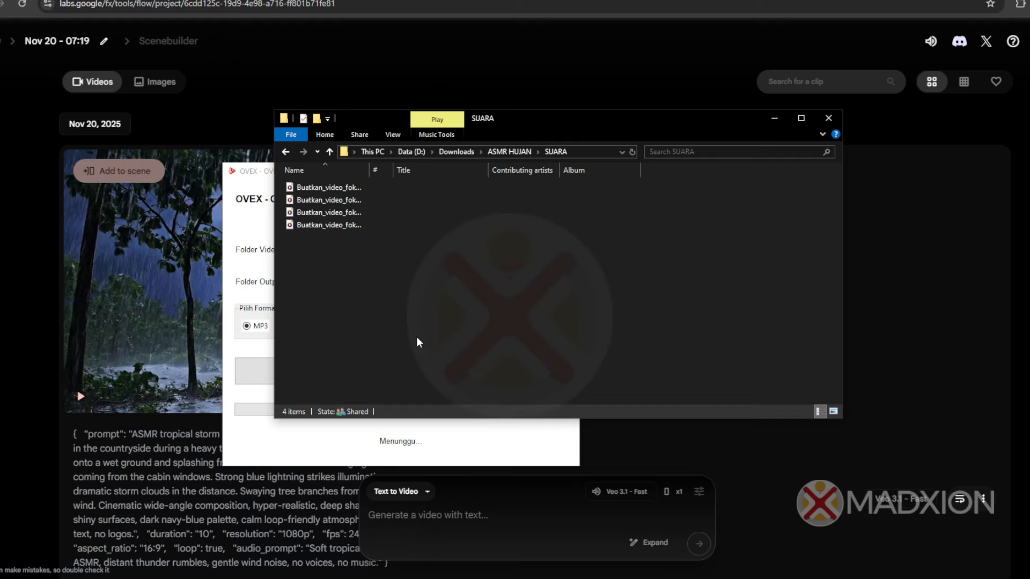
click(260, 348)
click(335, 282)
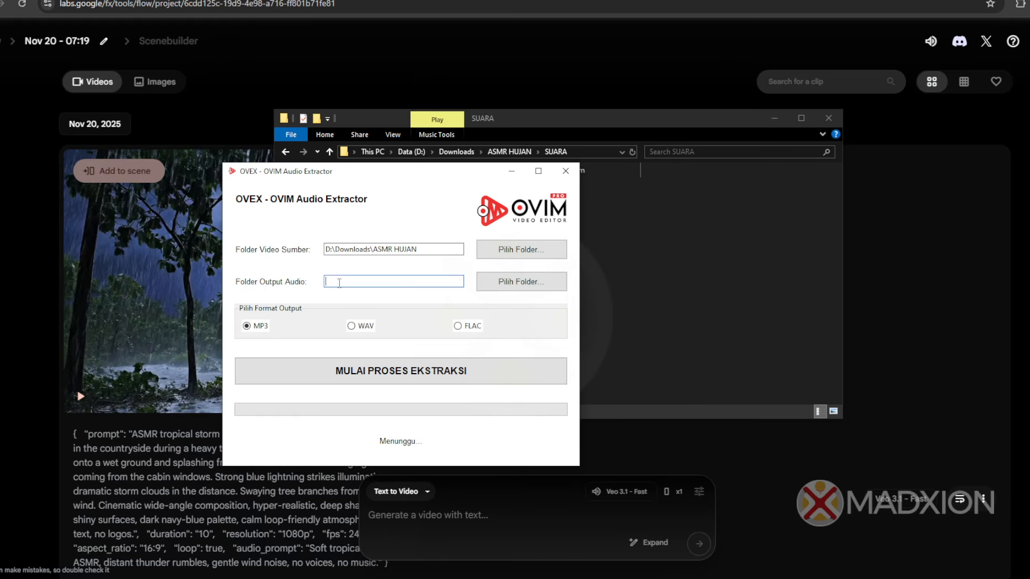
key(ctrl+v)
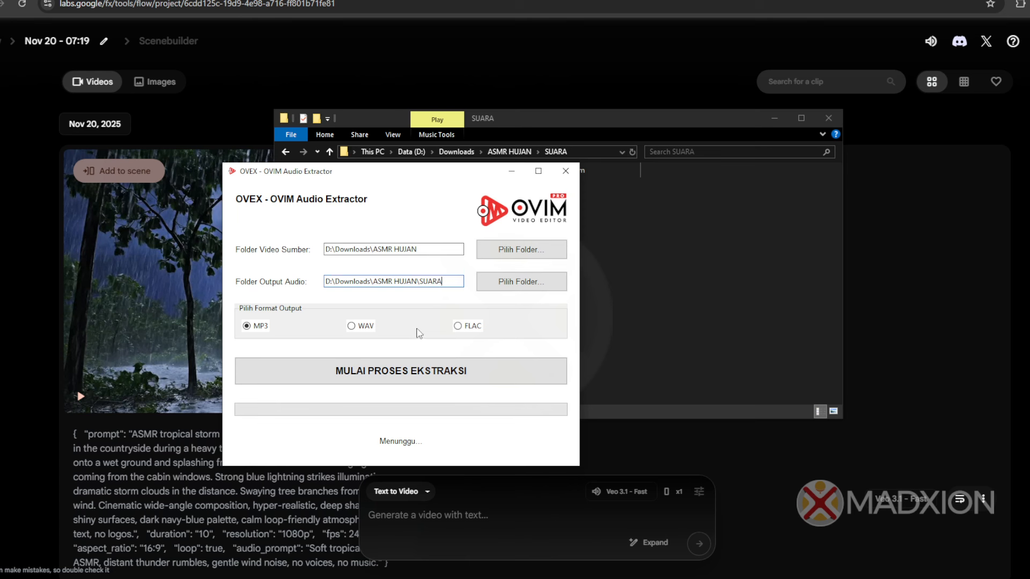
Choose WAV as the output format and run the audio extraction.
click(370, 328)
click(472, 329)
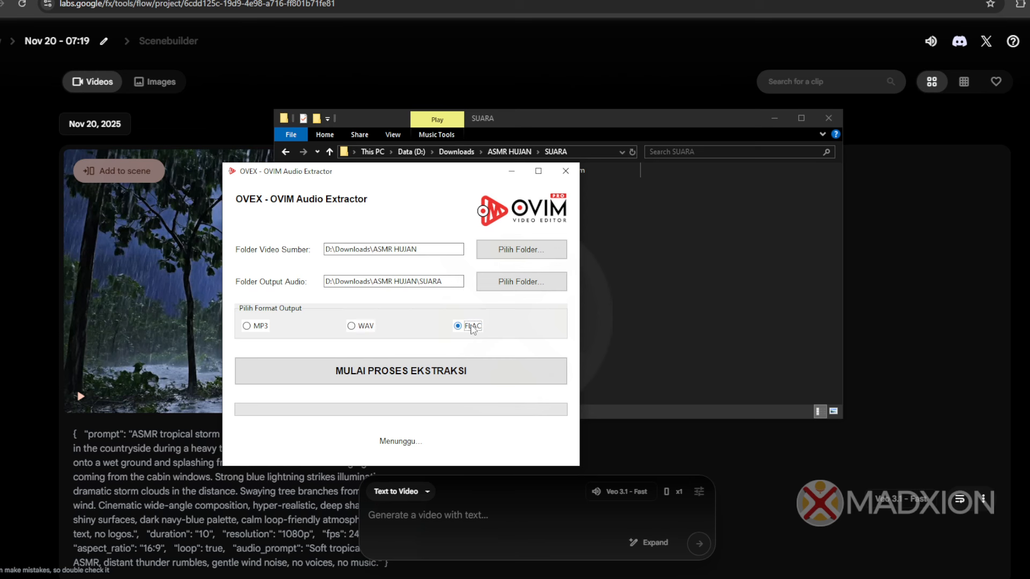
click(366, 328)
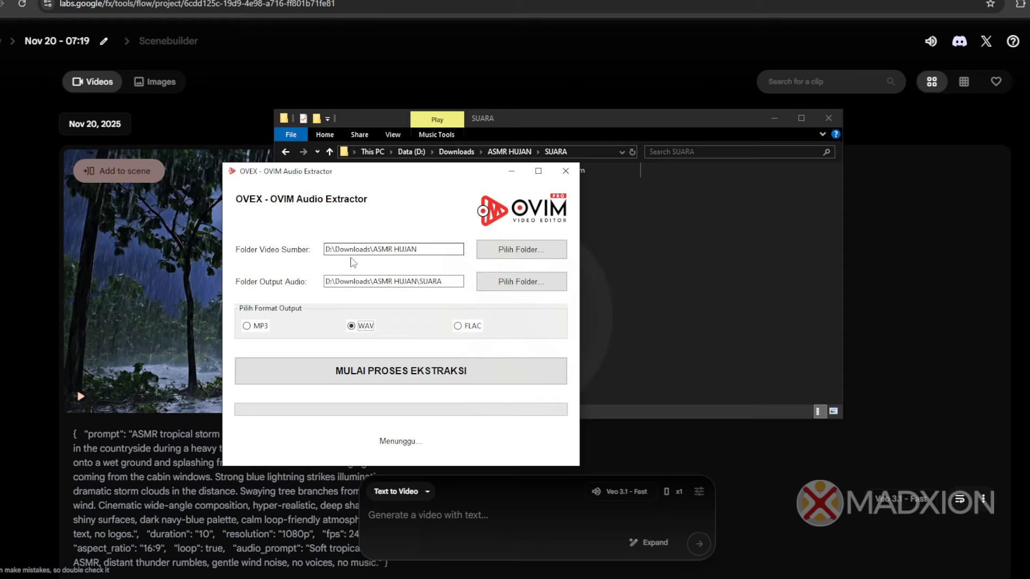
click(409, 374)
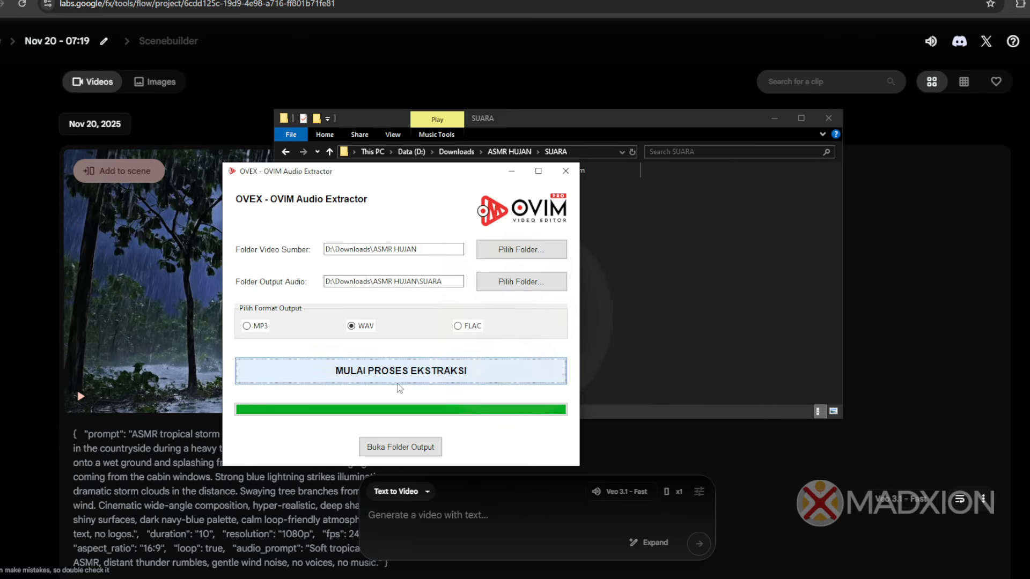
click(388, 453)
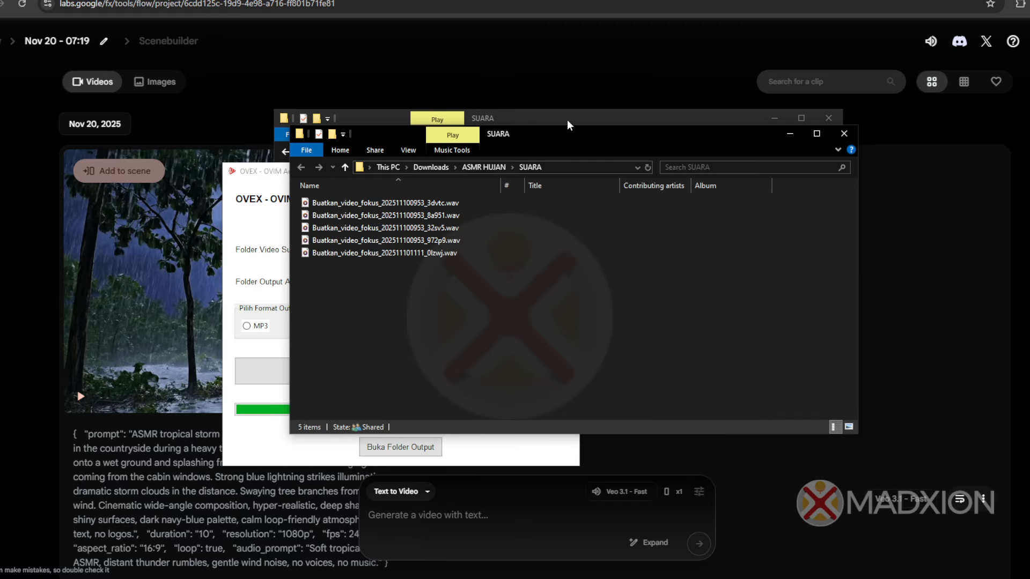
click(411, 202)
right_click(410, 202)
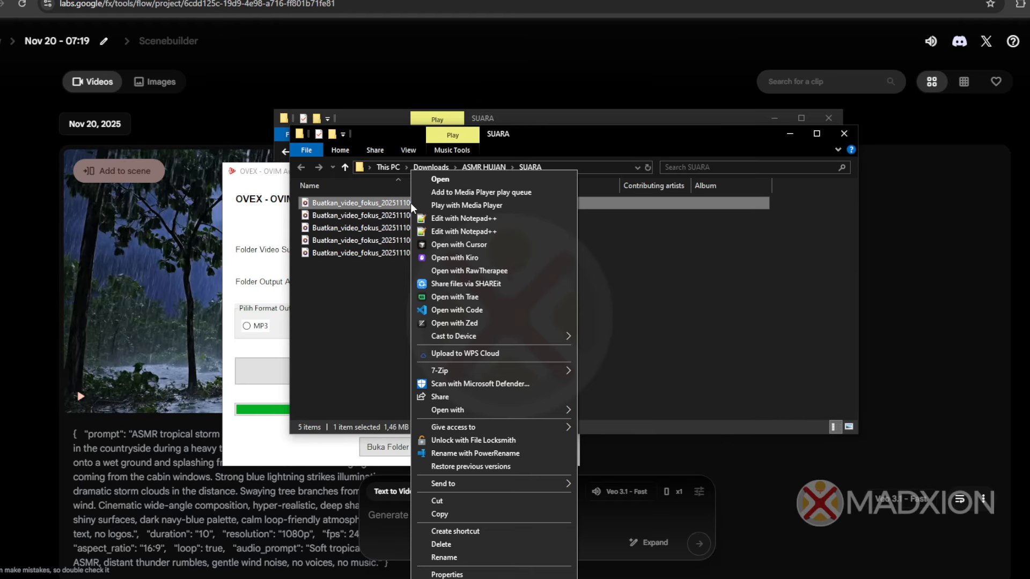
mouse_move(529, 408)
click(636, 424)
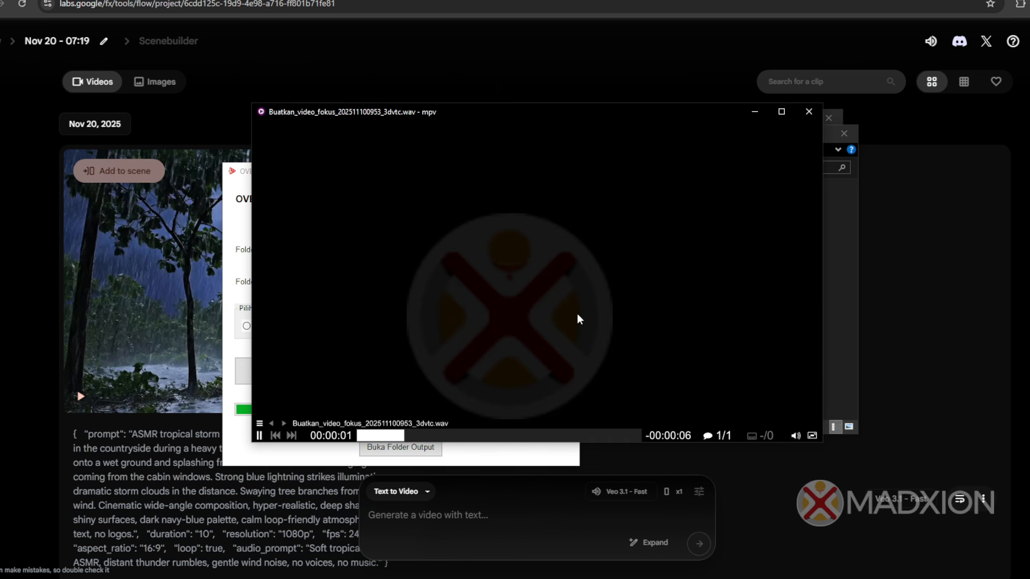
mouse_move(437, 309)
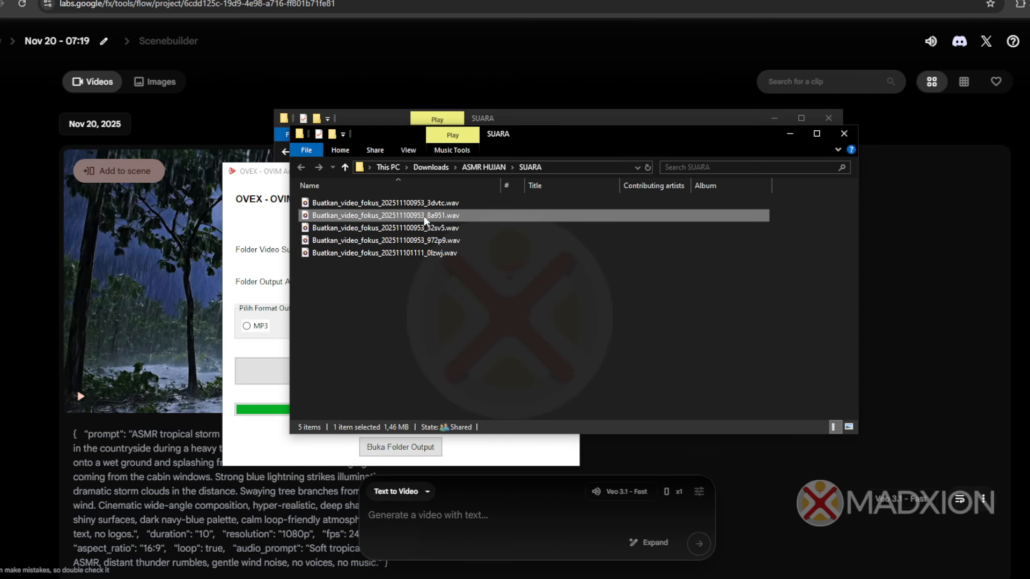
right_click(424, 217)
mouse_move(550, 410)
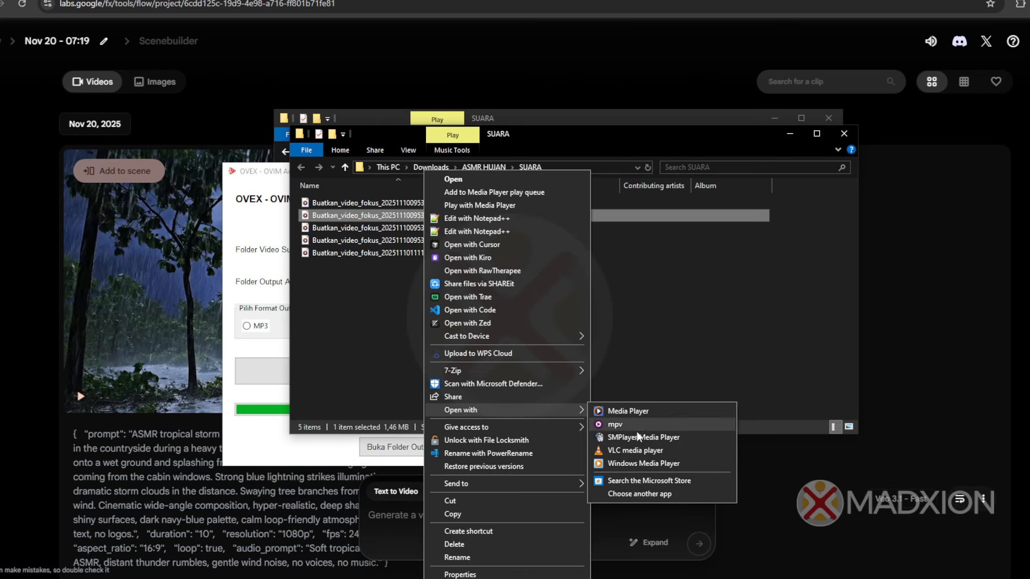
click(629, 423)
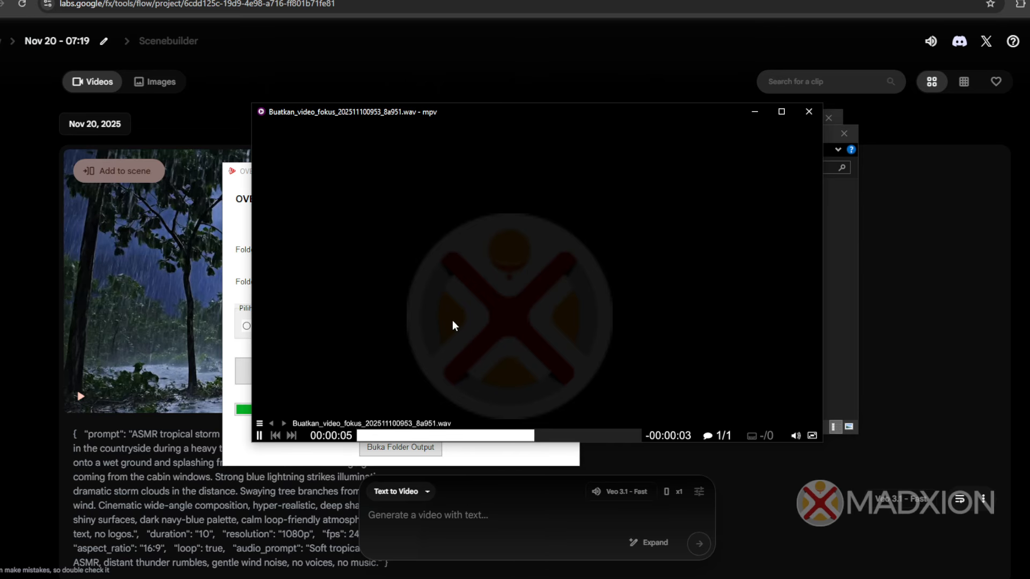
click(807, 114)
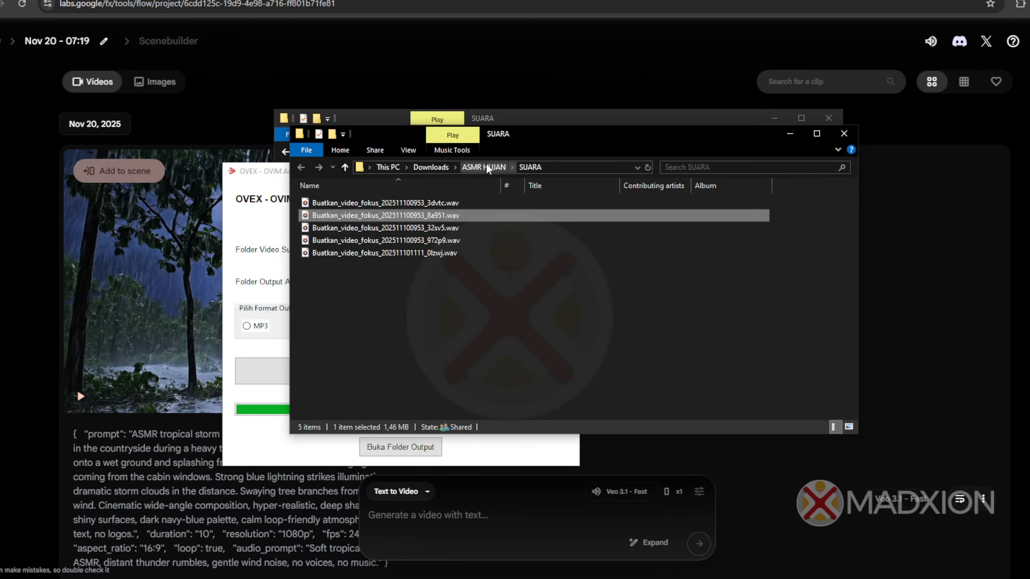
click(454, 366)
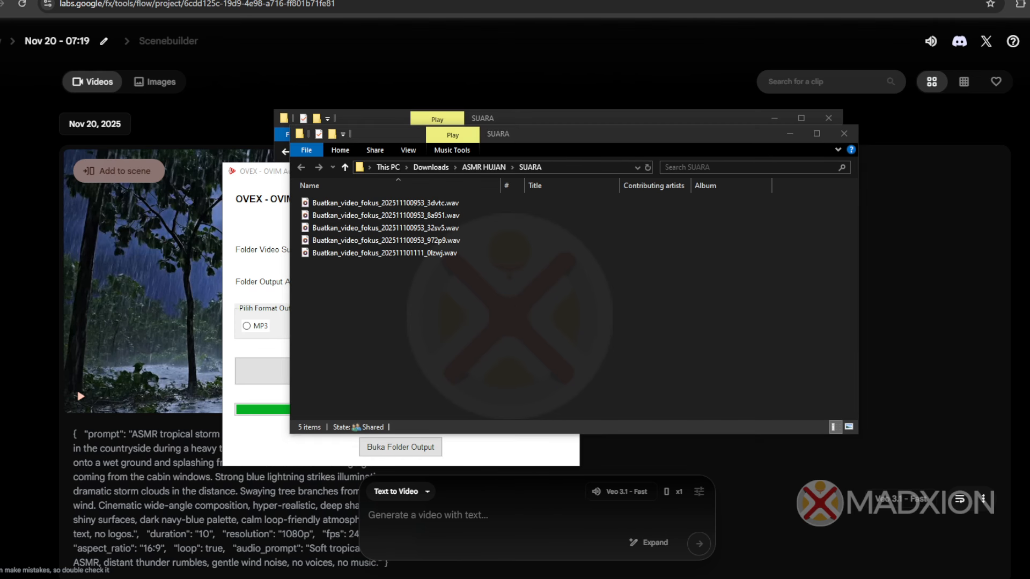
Switch to ASMR Audio Processor and examine the Notch Filter, Noise Reduction, High Pass Filter and Soft Compressor settings.
drag(0, 88, 493, 108)
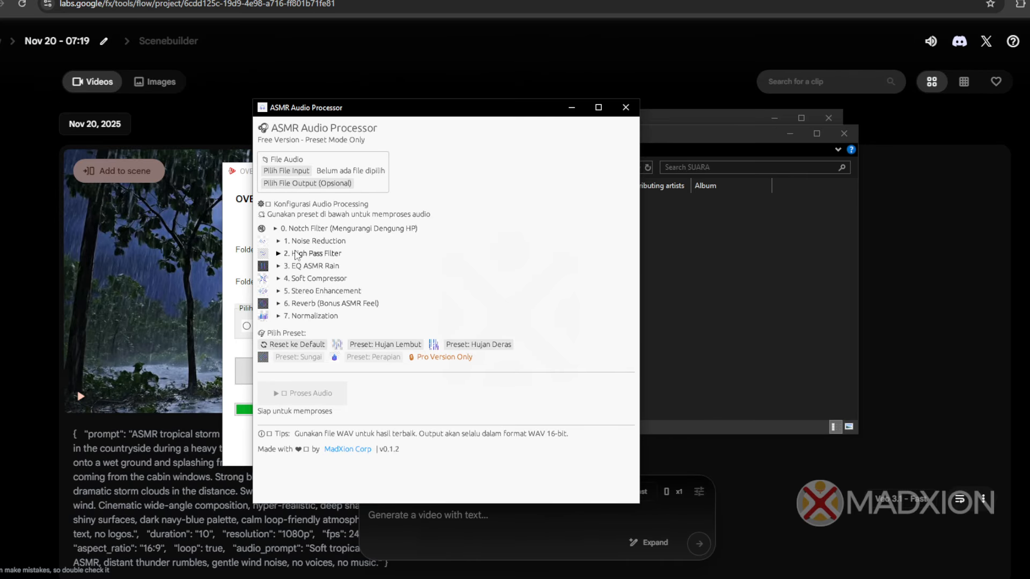
click(276, 229)
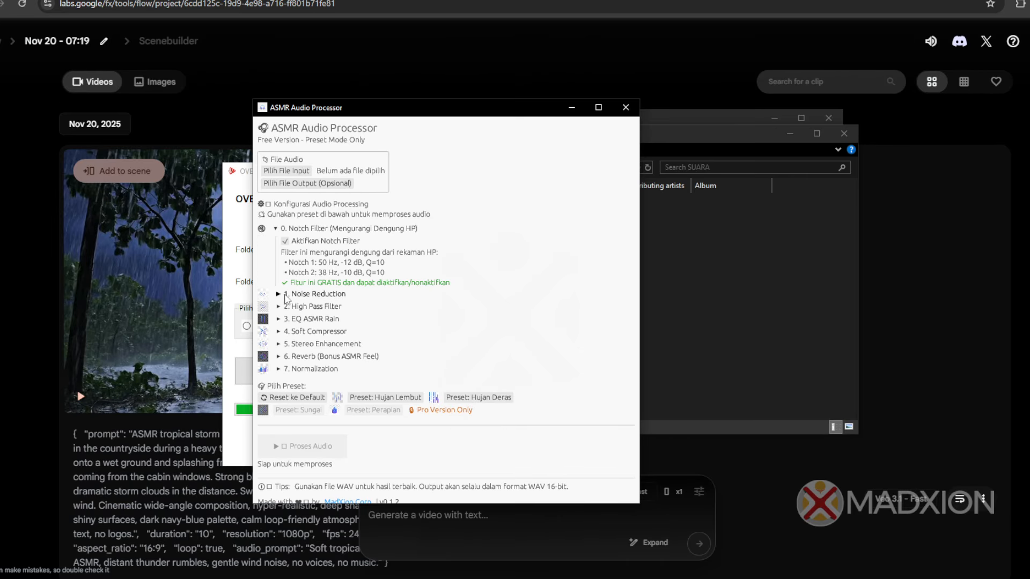
click(275, 229)
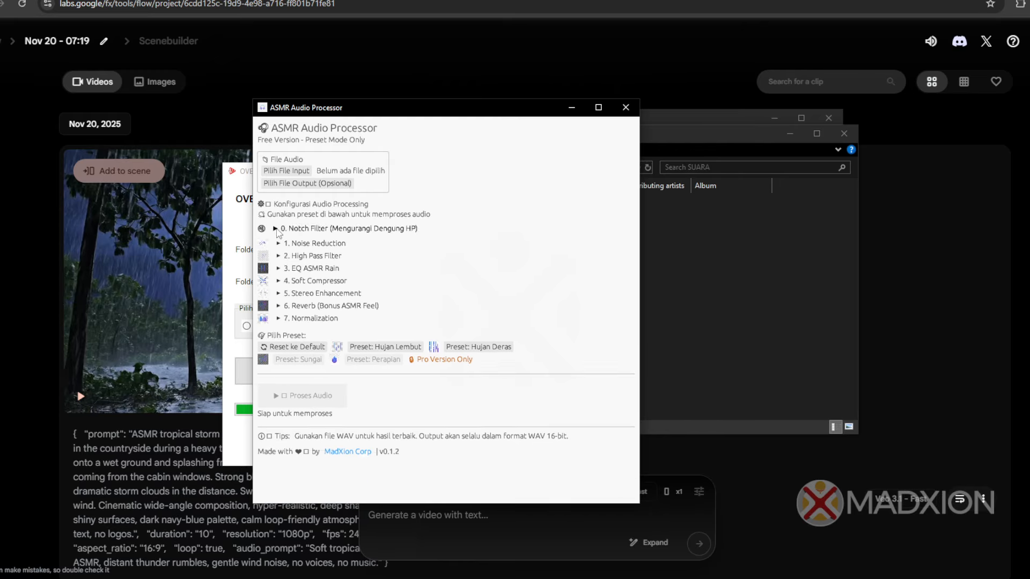
click(277, 241)
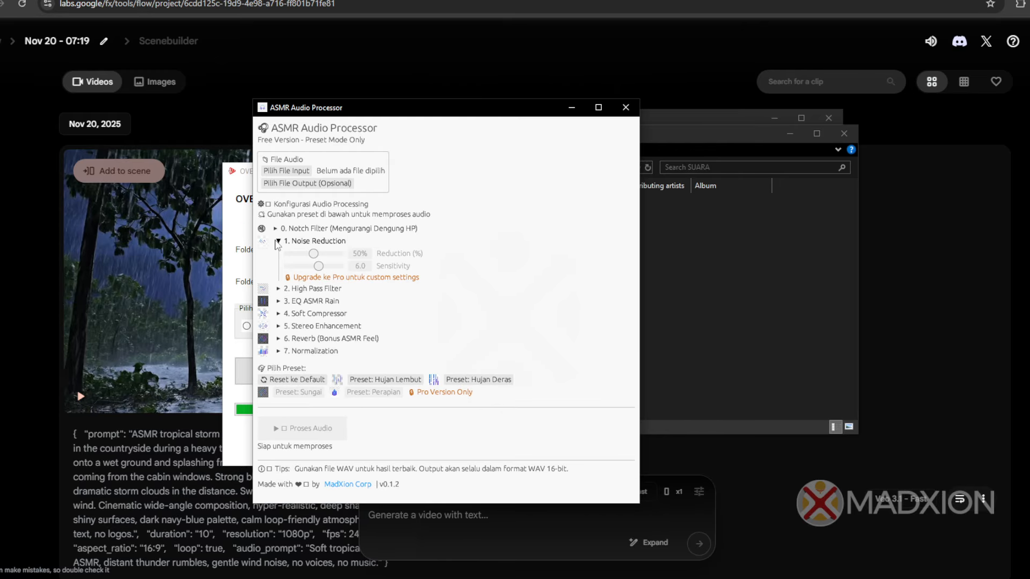
click(278, 289)
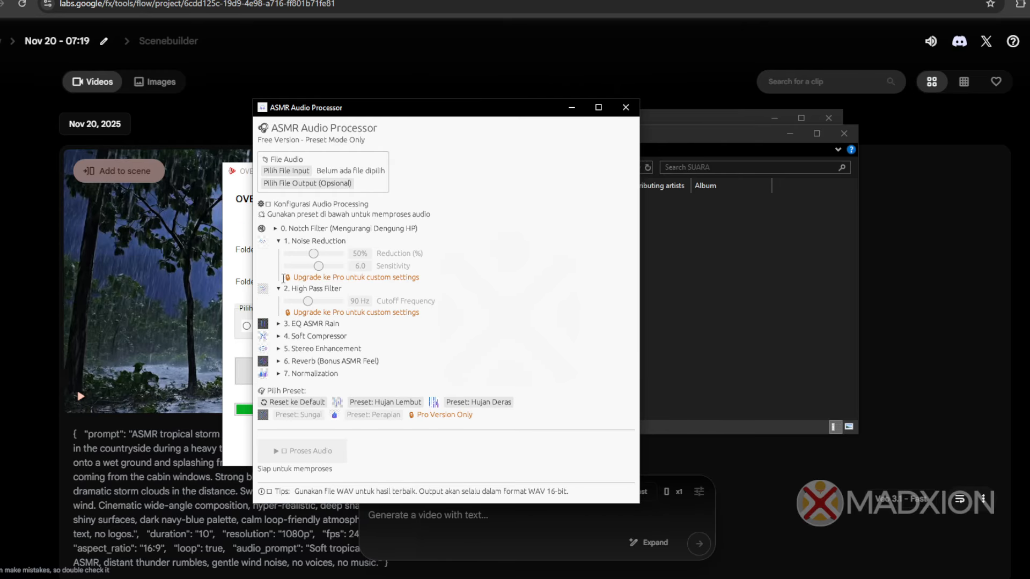
click(278, 336)
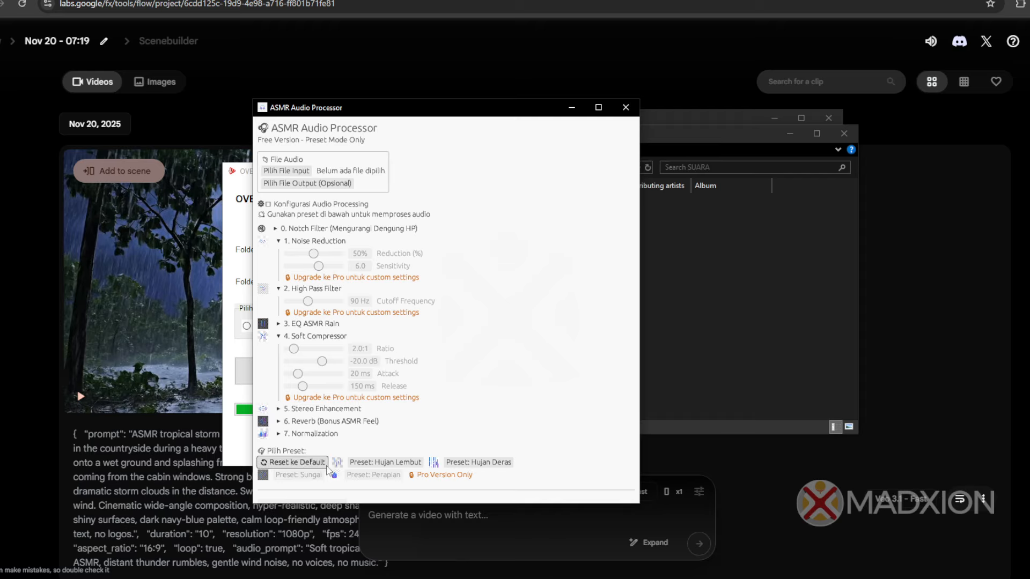
Try the Hujan Lembut preset, and replace it with the Hujan Deras preset.
click(361, 467)
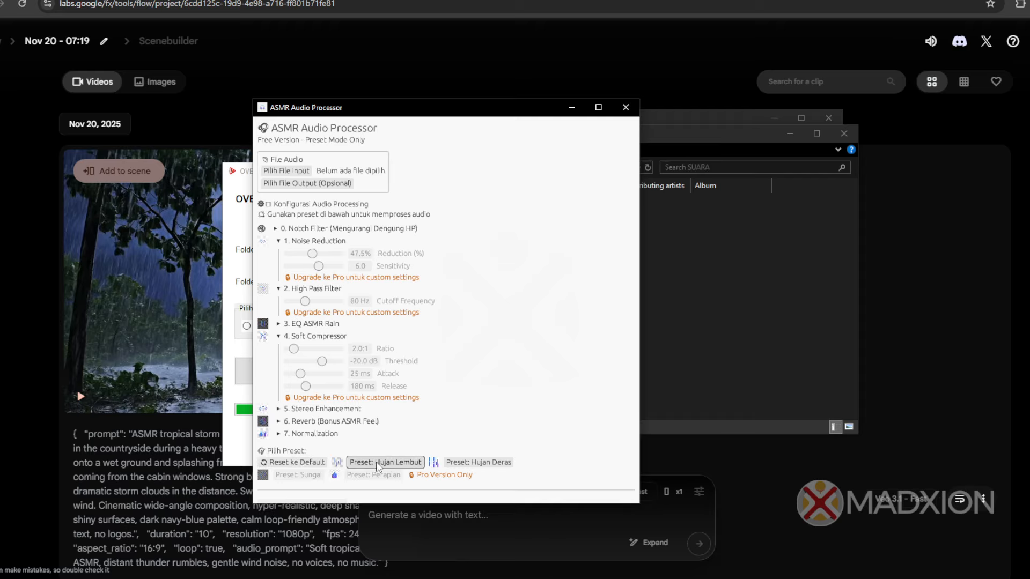
click(464, 466)
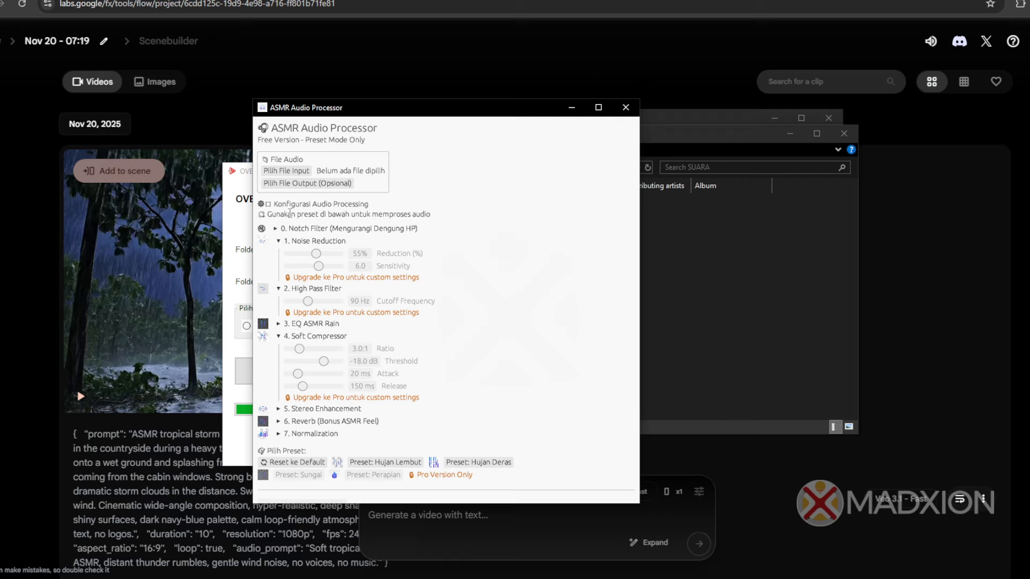
Examine the Stereo Enhancement, Reverb and EQ ASMR Rain settings, and collapse all expanded filter sections.
click(279, 411)
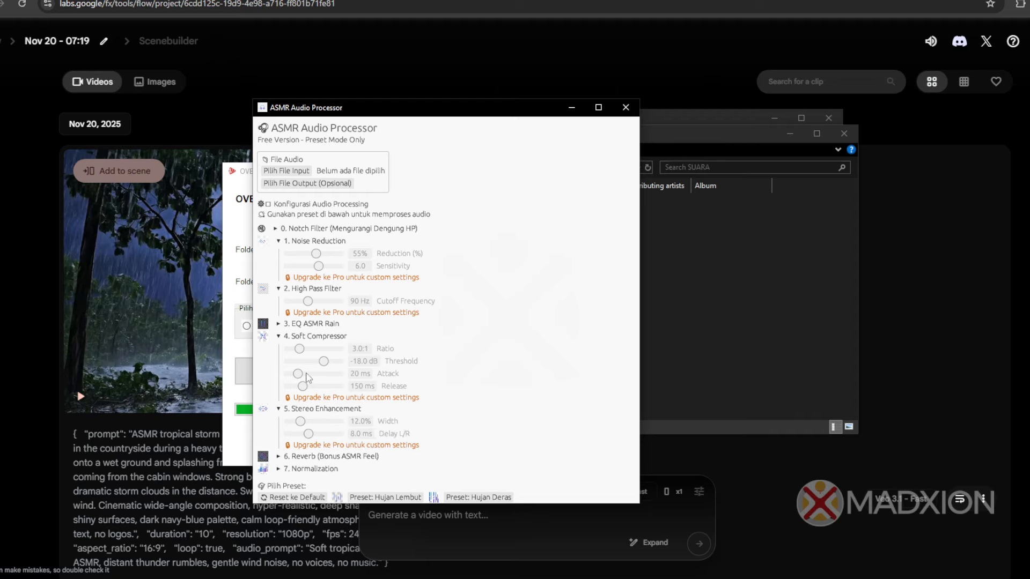
click(279, 457)
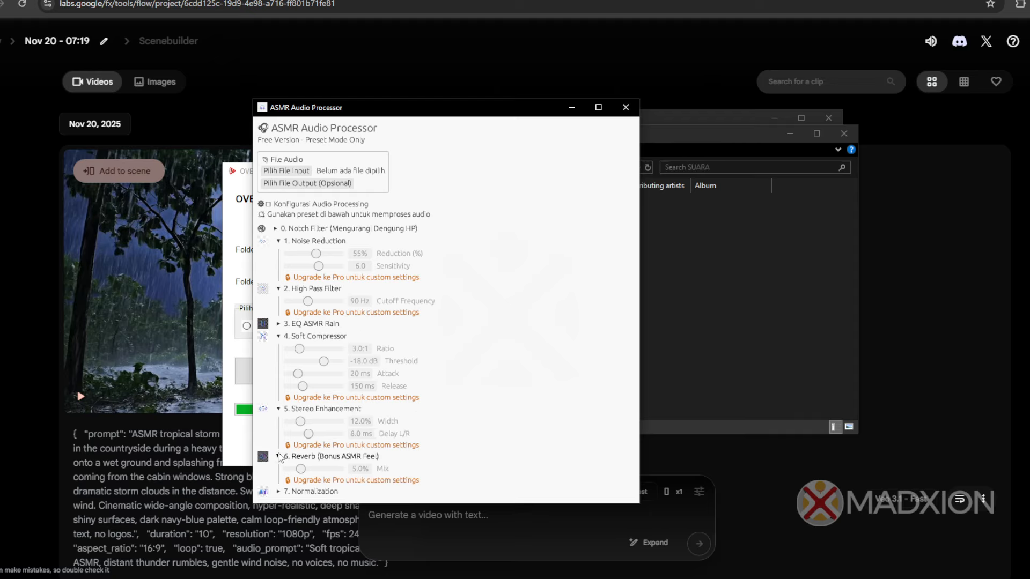
click(279, 457)
click(279, 409)
click(279, 336)
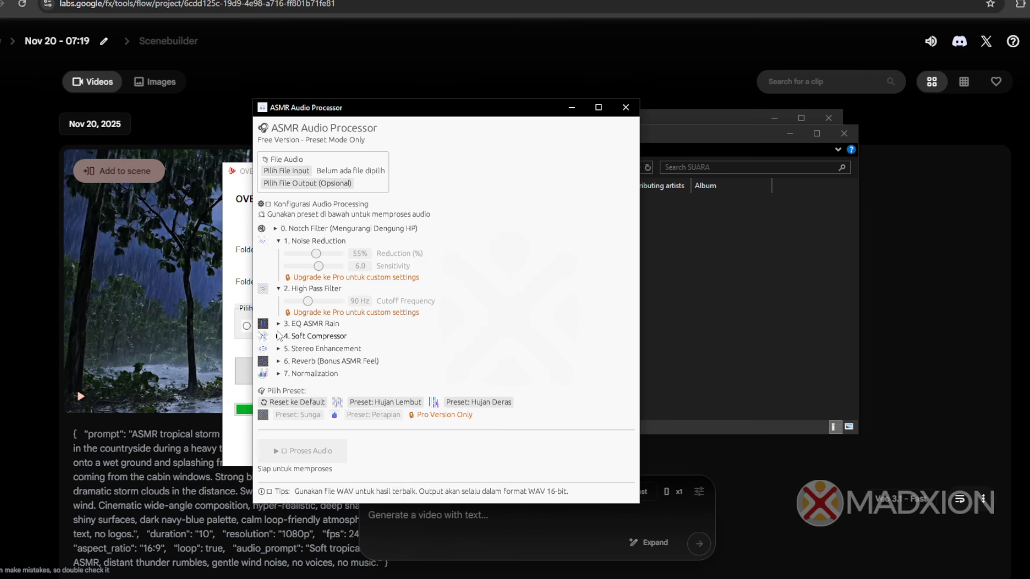
click(278, 324)
click(278, 323)
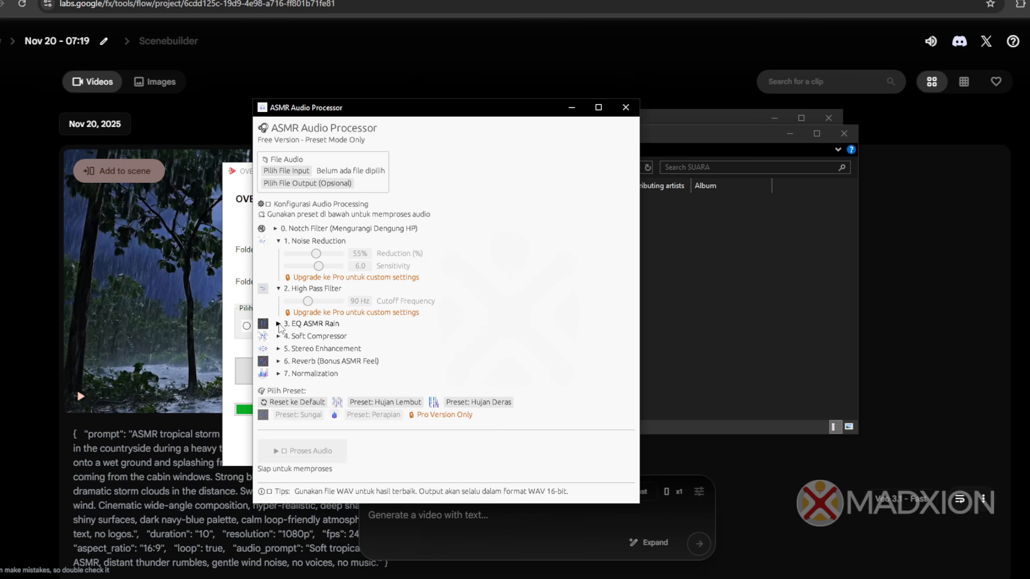
click(278, 289)
click(279, 241)
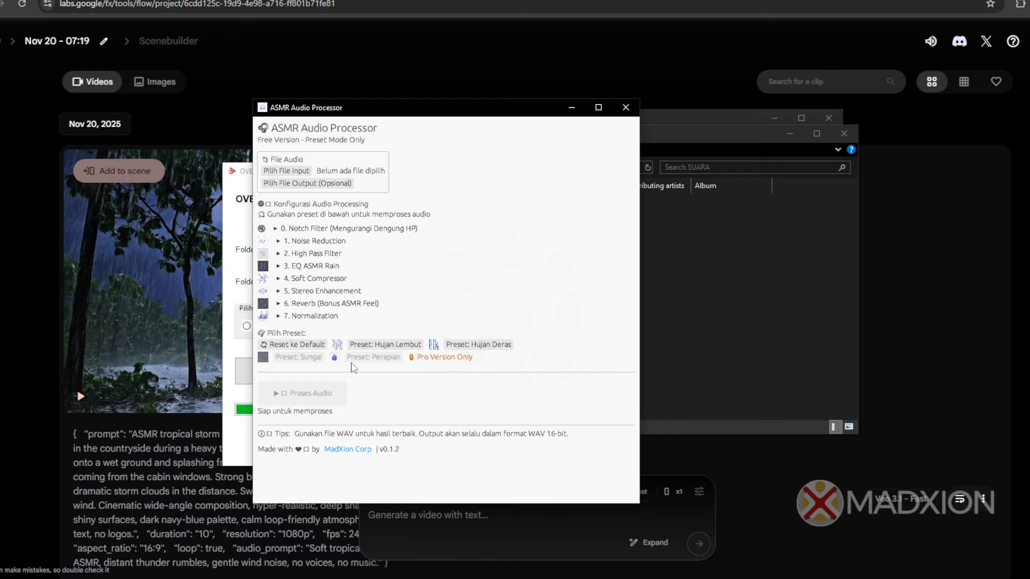
Examine the Normalization, Reverb and Stereo Enhancement settings, and collapse the three sections.
click(279, 317)
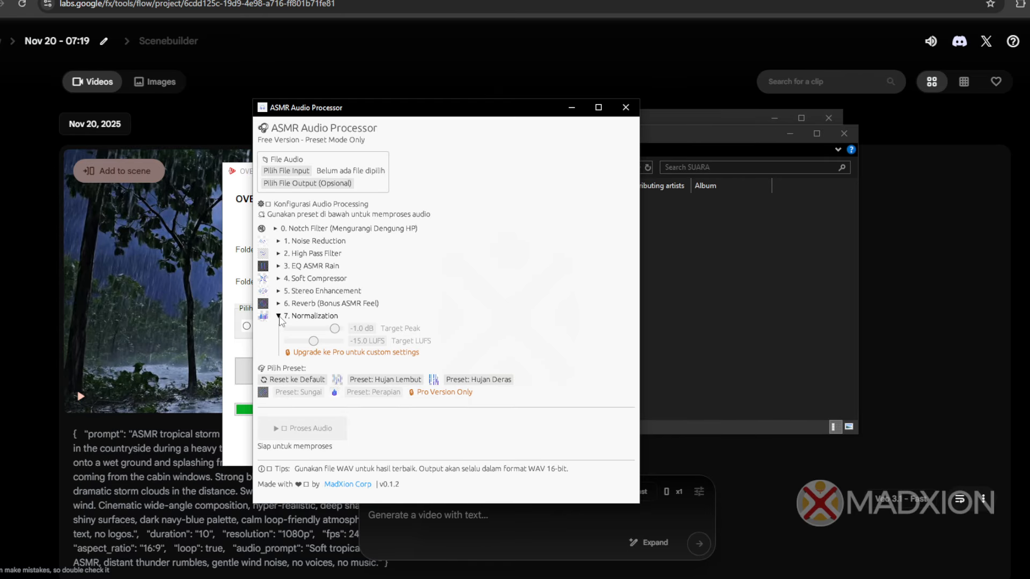
click(278, 303)
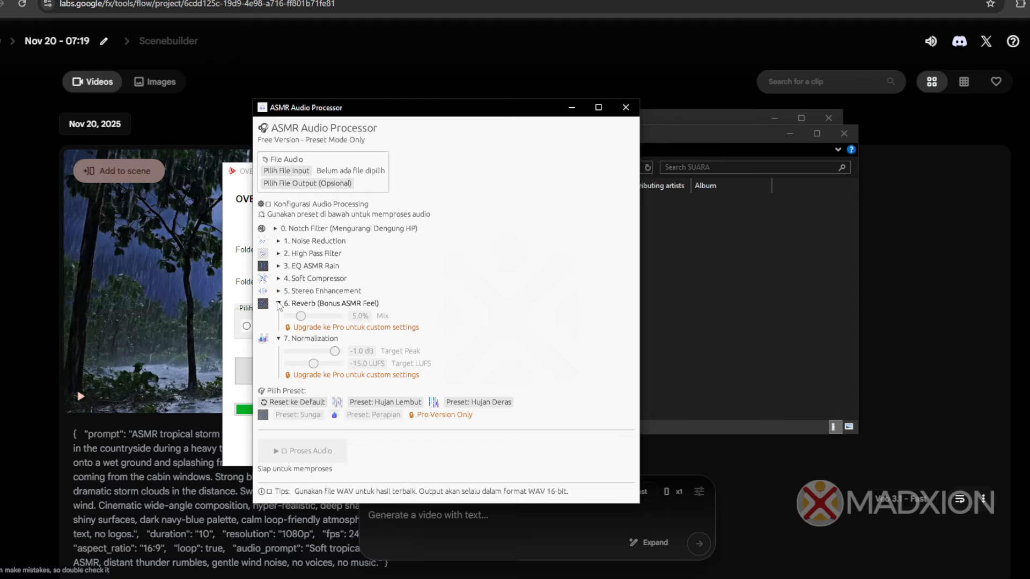
click(279, 292)
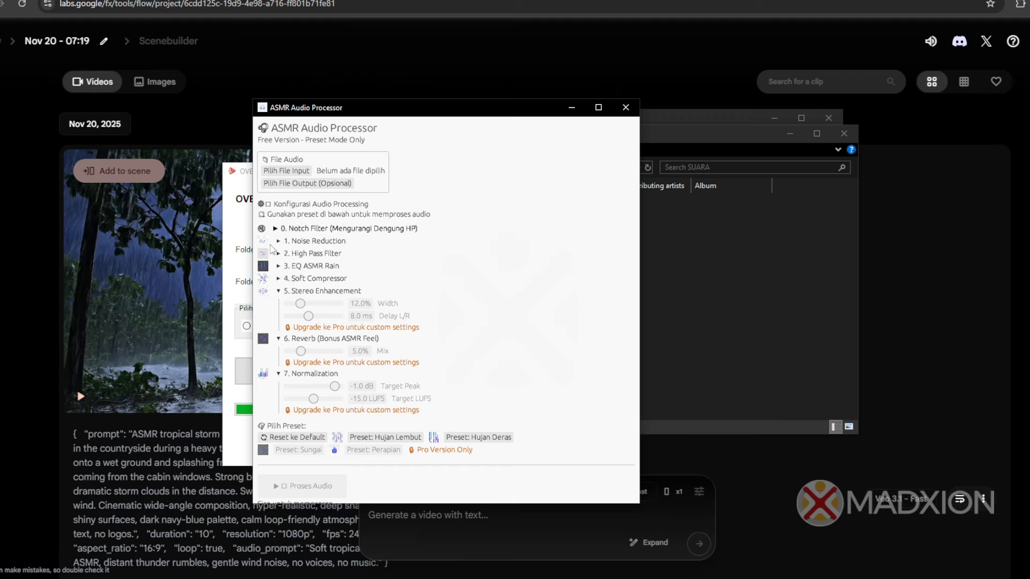
click(283, 291)
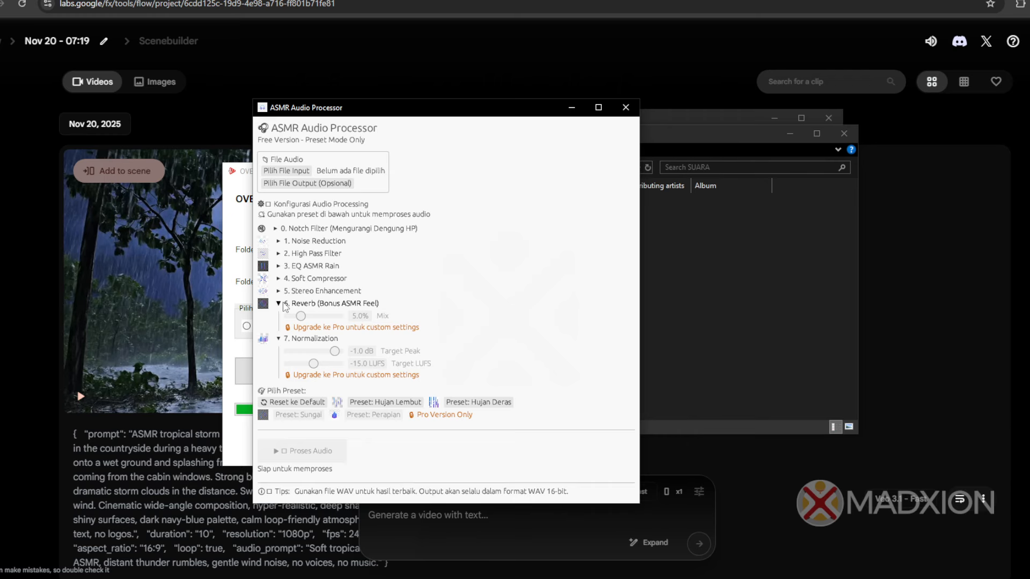
click(284, 305)
click(283, 318)
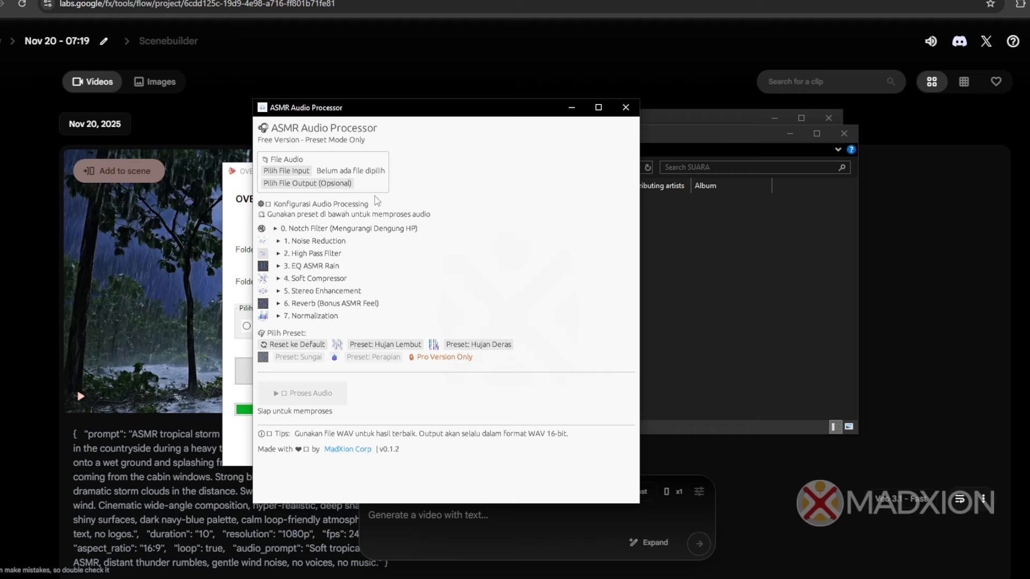
click(706, 355)
click(552, 168)
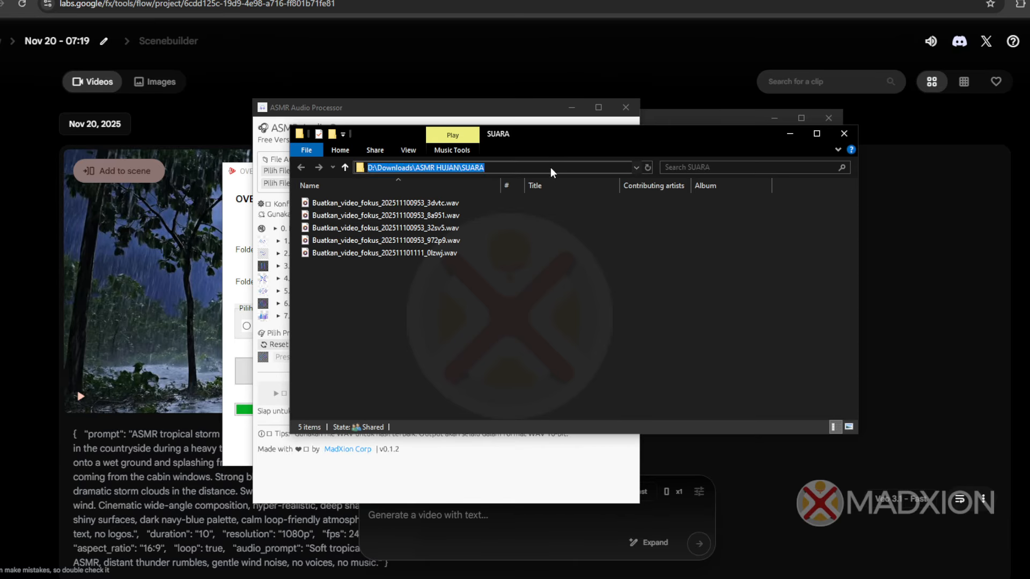
right_click(550, 167)
click(596, 201)
click(272, 172)
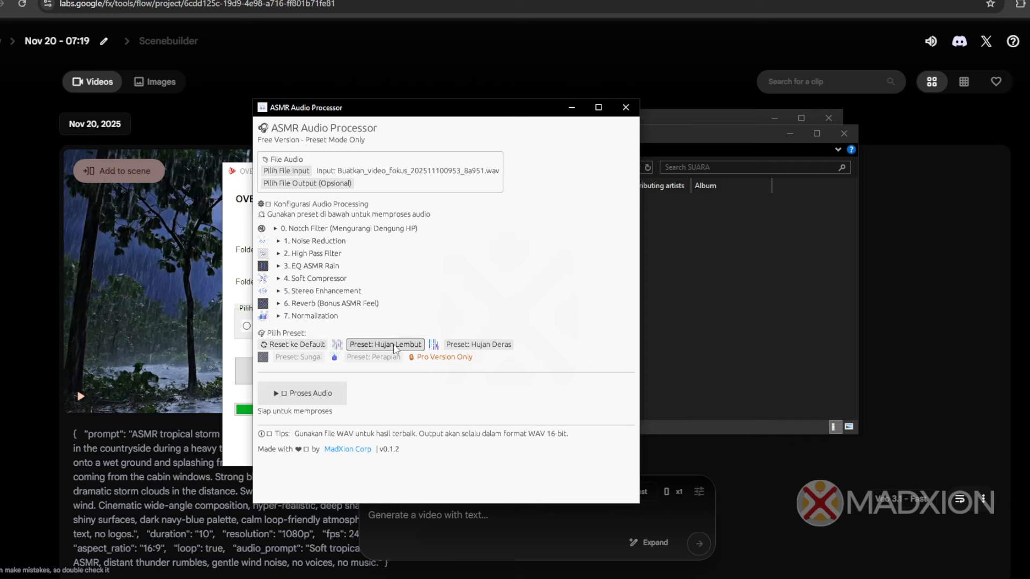
click(320, 183)
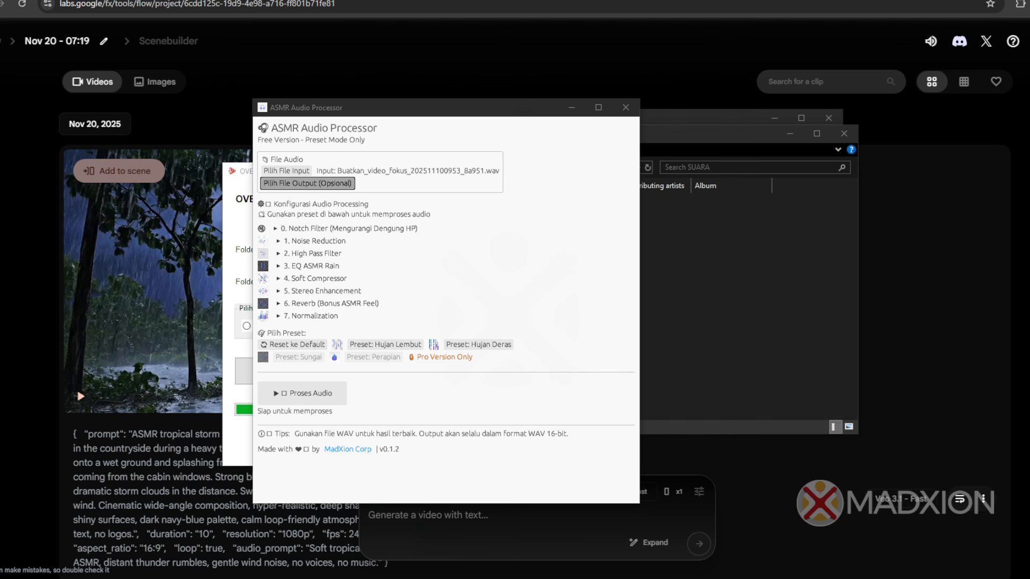
drag(177, 6, 247, 76)
click(454, 368)
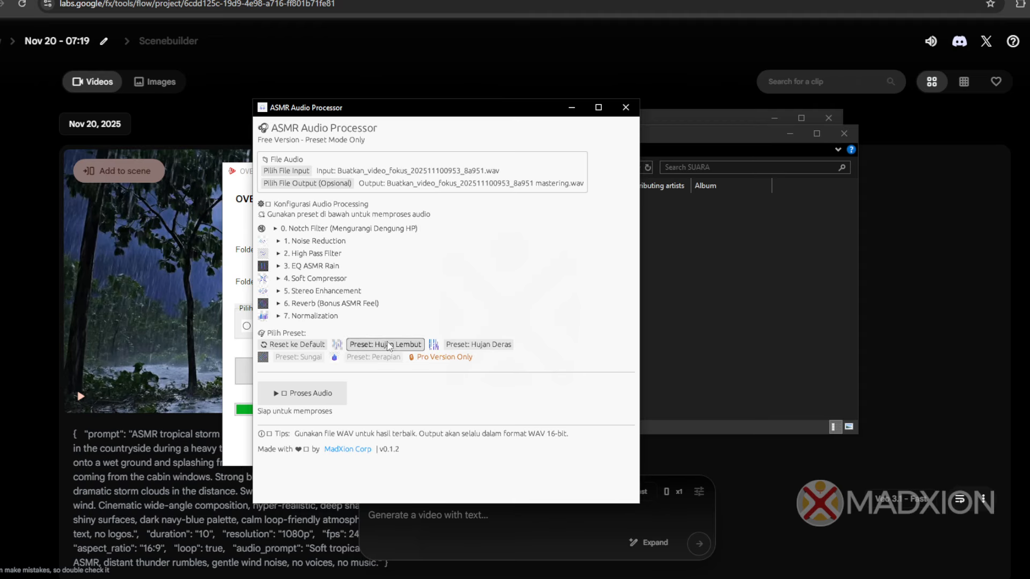
click(299, 397)
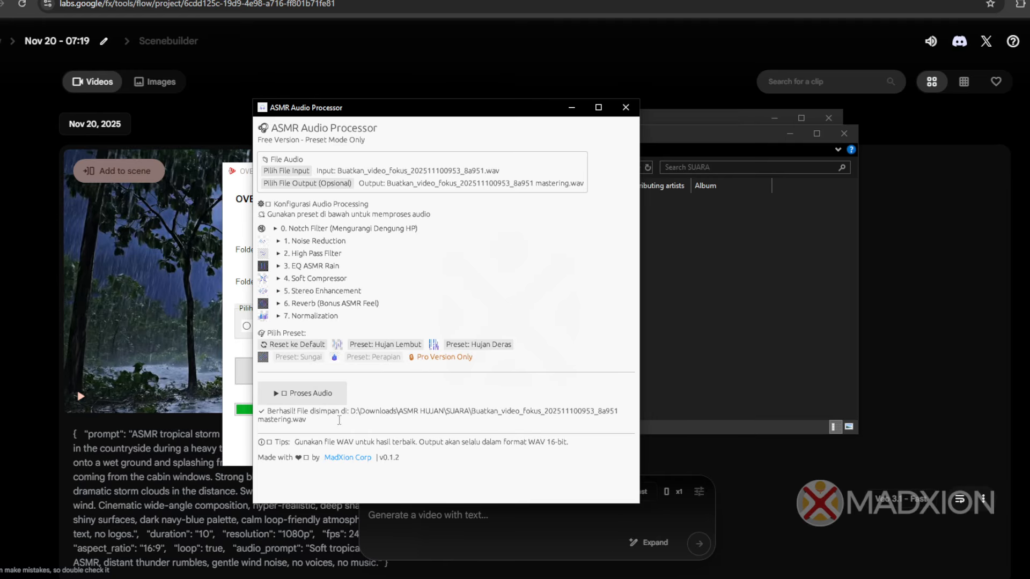
click(693, 332)
click(465, 214)
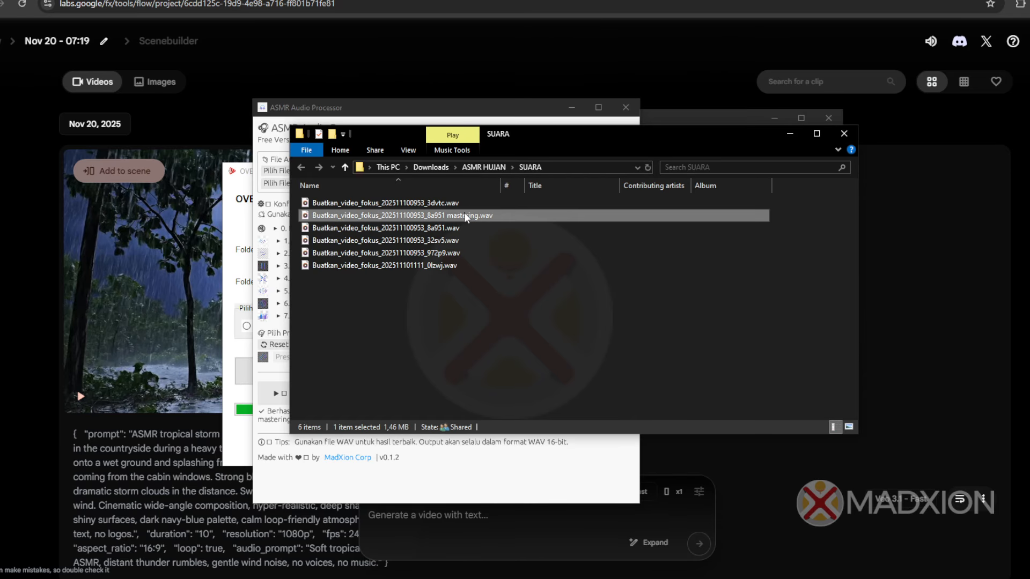
right_click(465, 214)
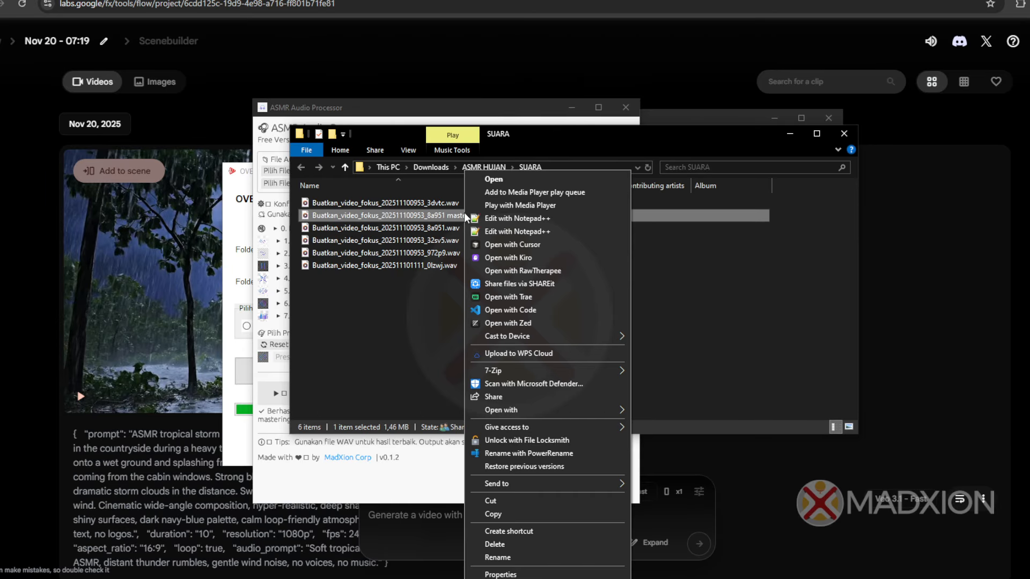
mouse_move(542, 405)
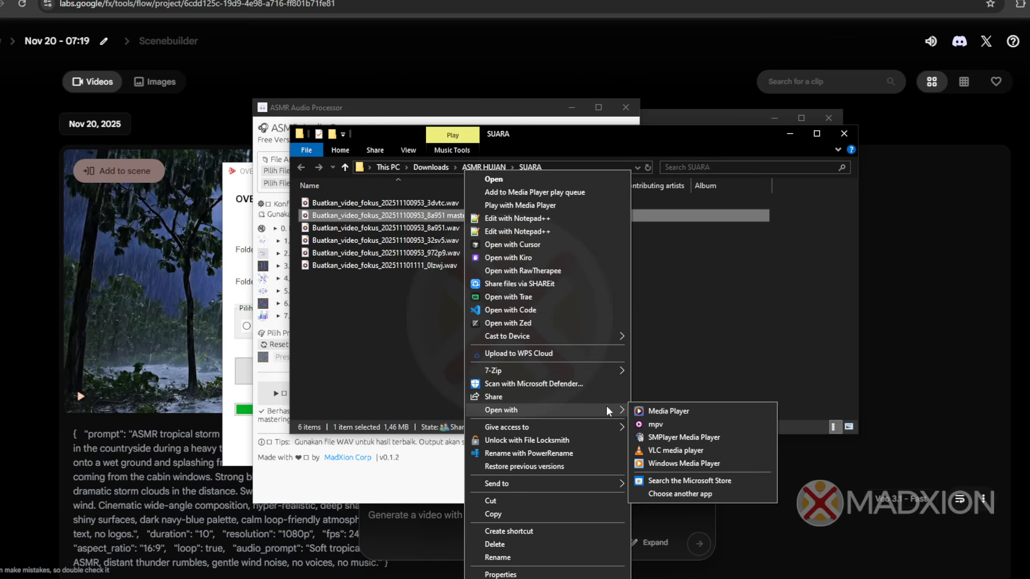
click(665, 420)
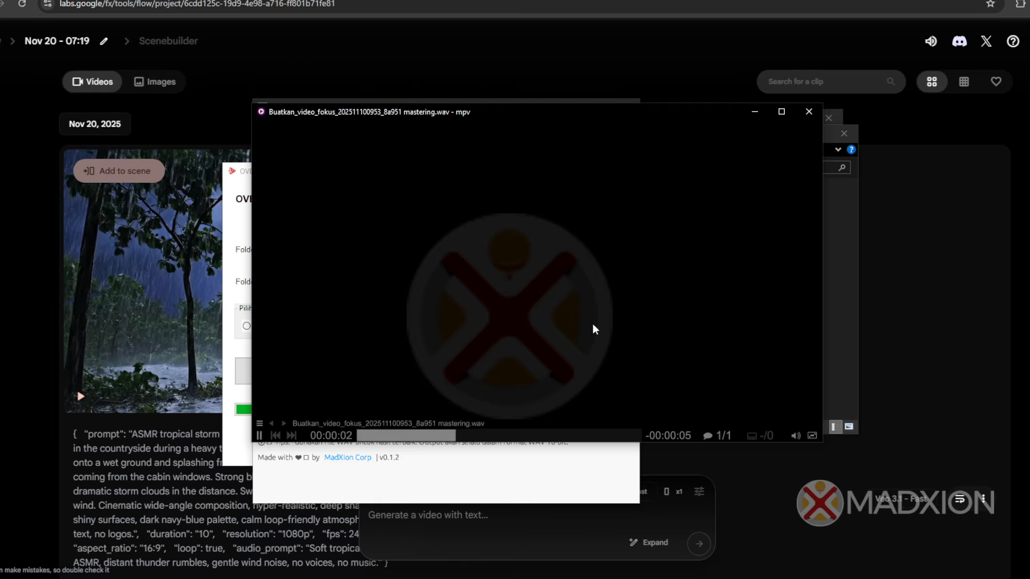
drag(438, 113, 645, 157)
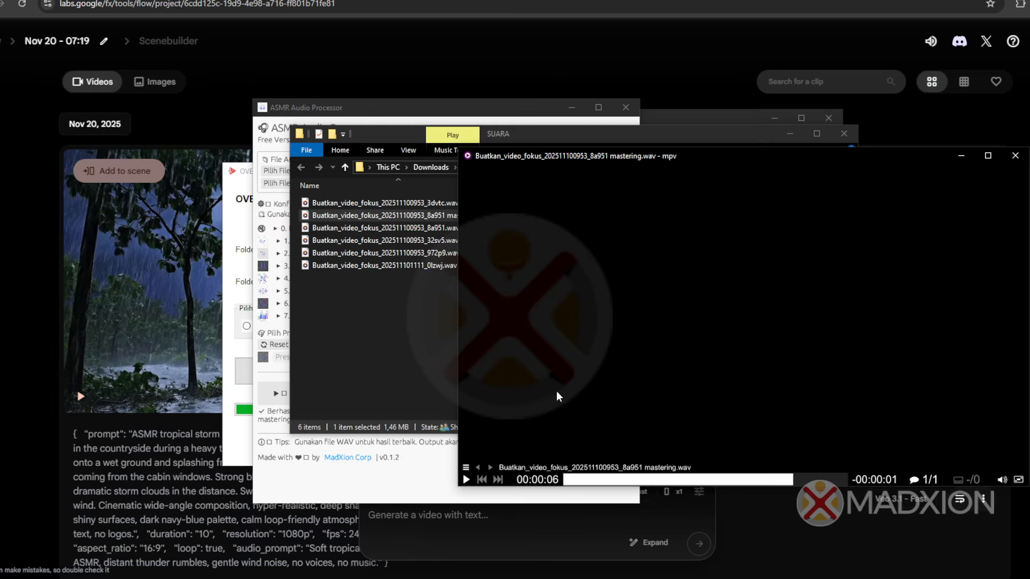
click(401, 229)
right_click(402, 230)
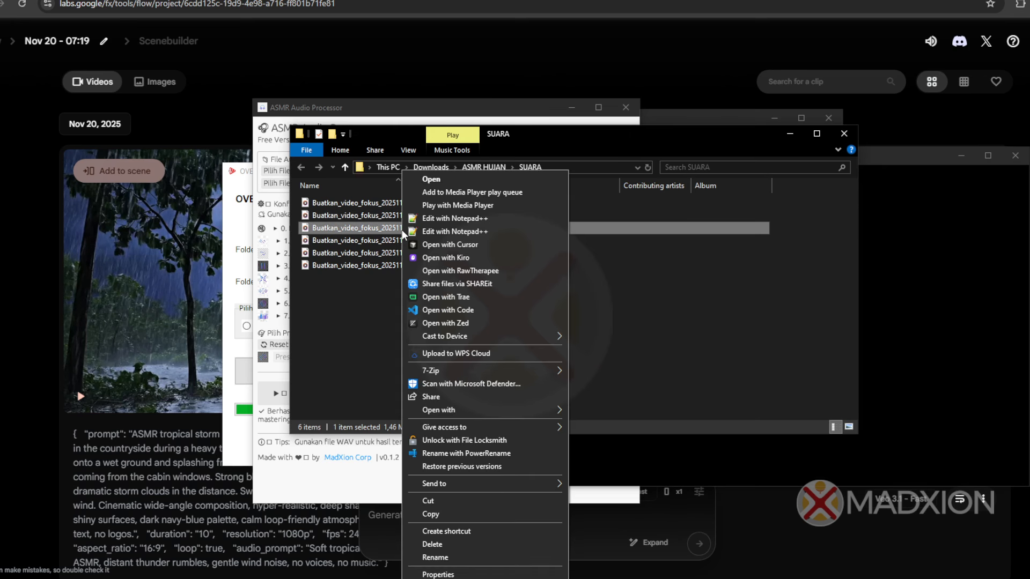
mouse_move(485, 411)
click(612, 425)
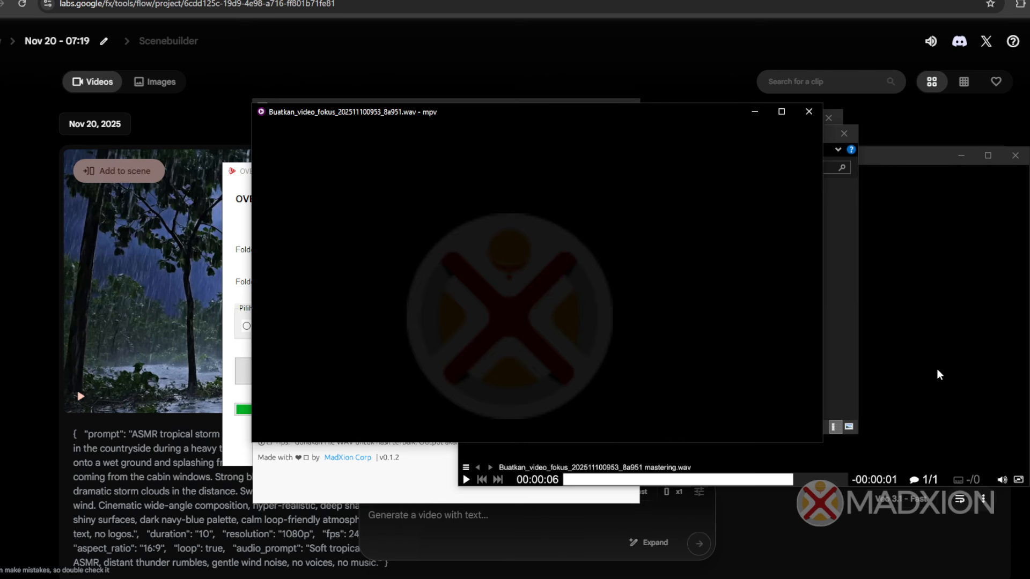
click(936, 368)
click(402, 248)
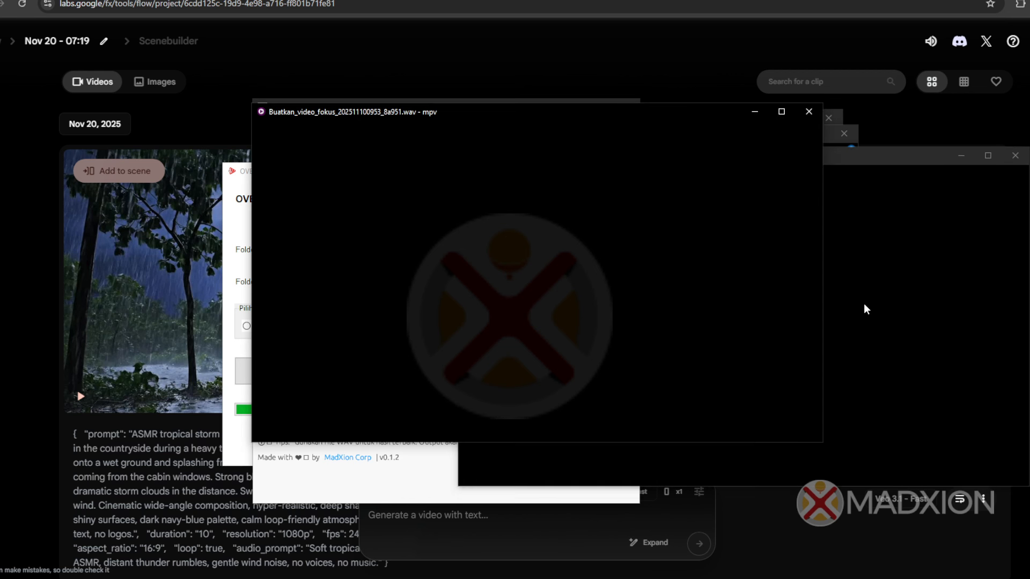
click(260, 436)
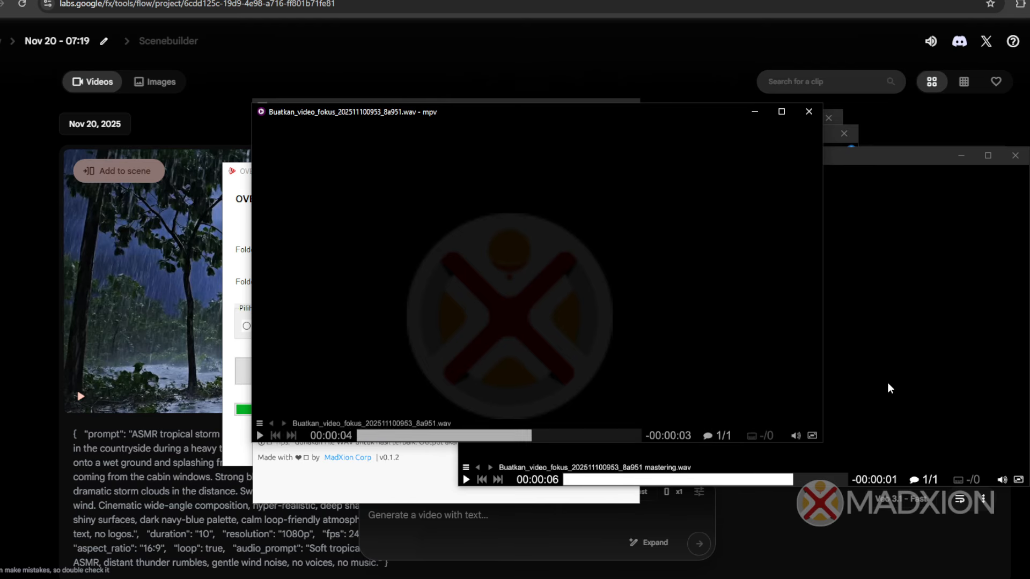
Replay the mastered audio from near its beginning in its mpv window, and pause it.
click(891, 388)
click(466, 479)
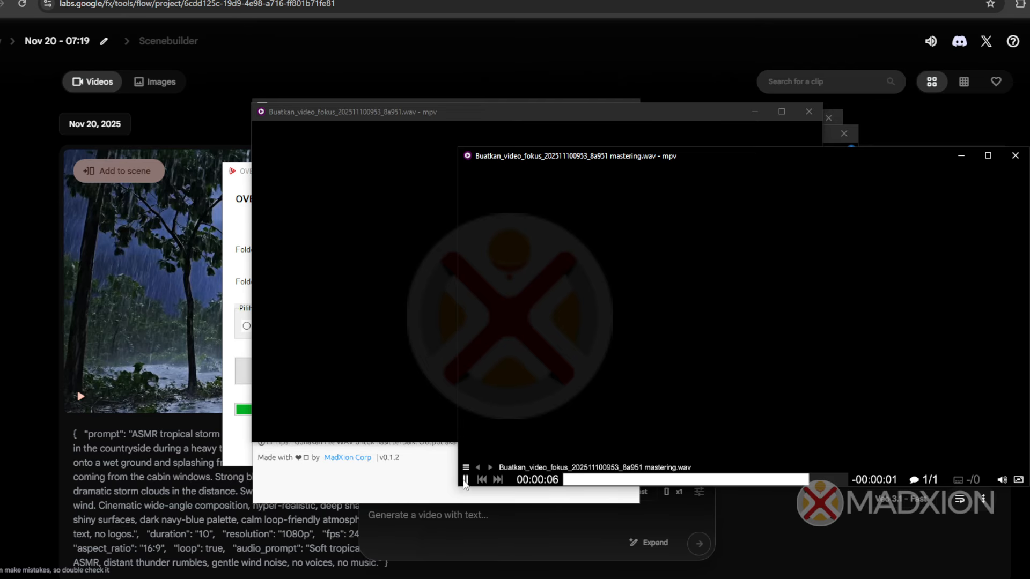
click(580, 478)
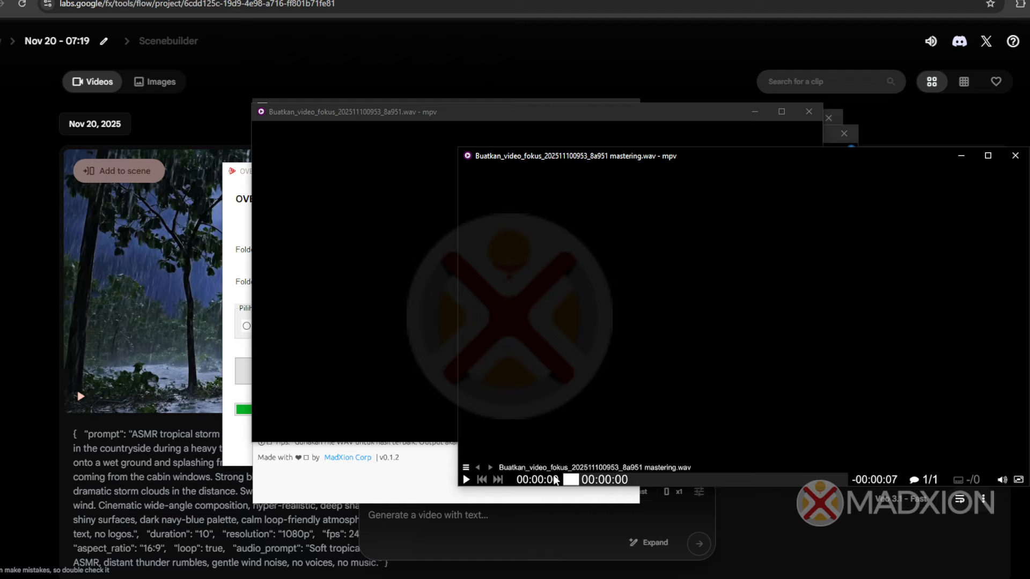
click(466, 480)
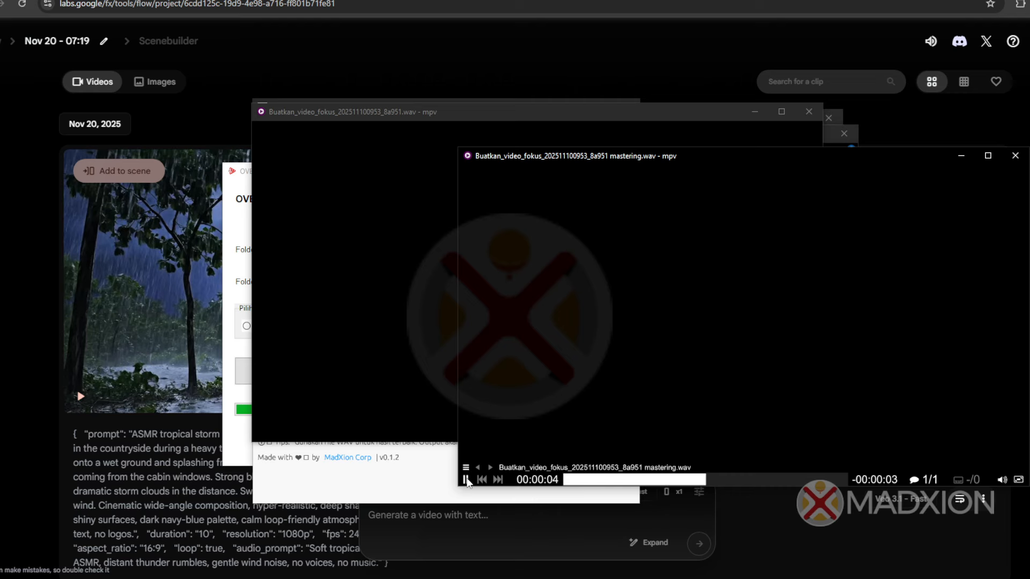
click(466, 479)
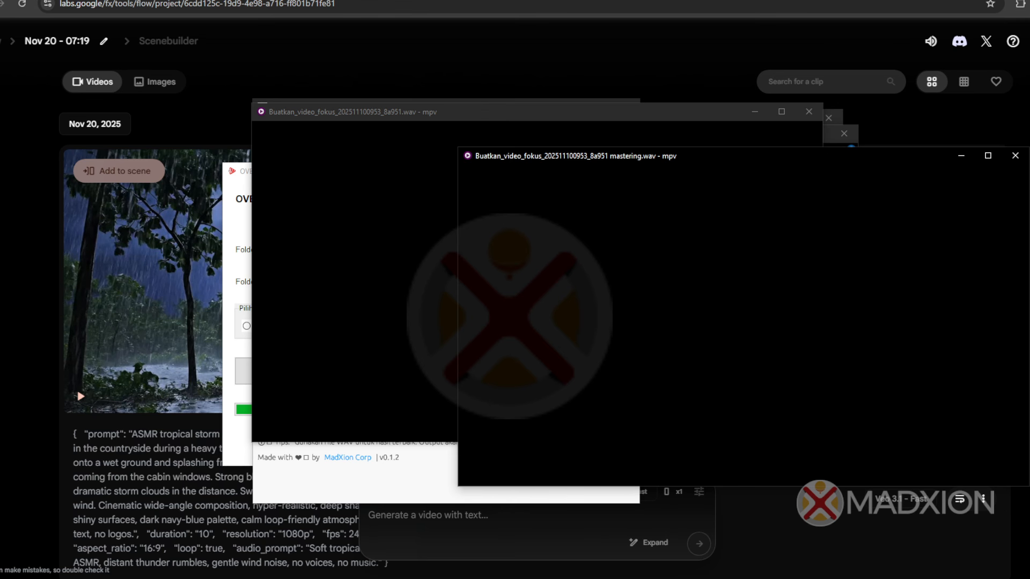
Return to ASMR Audio Processor and examine the Noise Reduction, High Pass Filter, EQ ASMR Rain and Notch Filter settings.
click(282, 491)
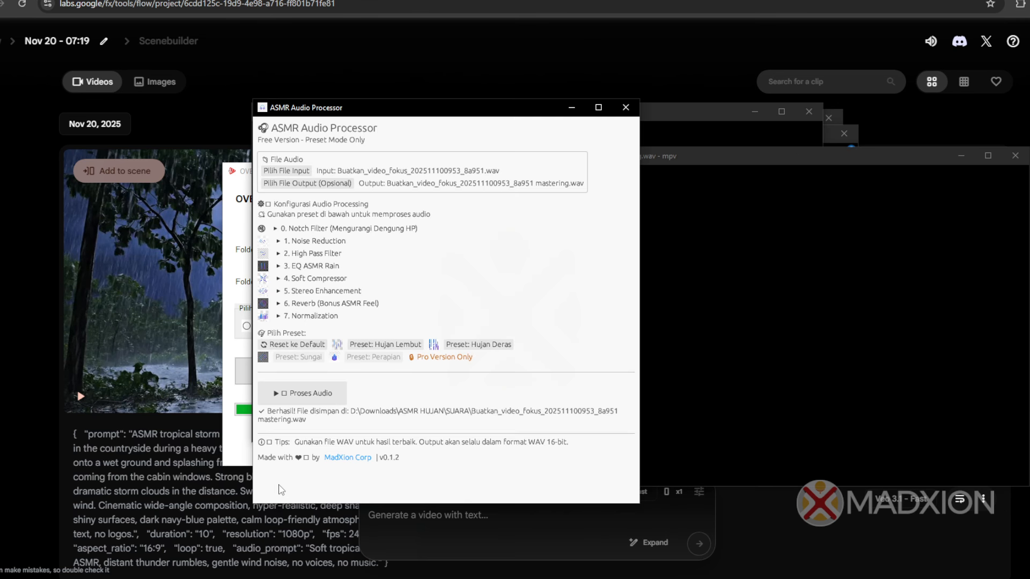
click(278, 242)
click(279, 241)
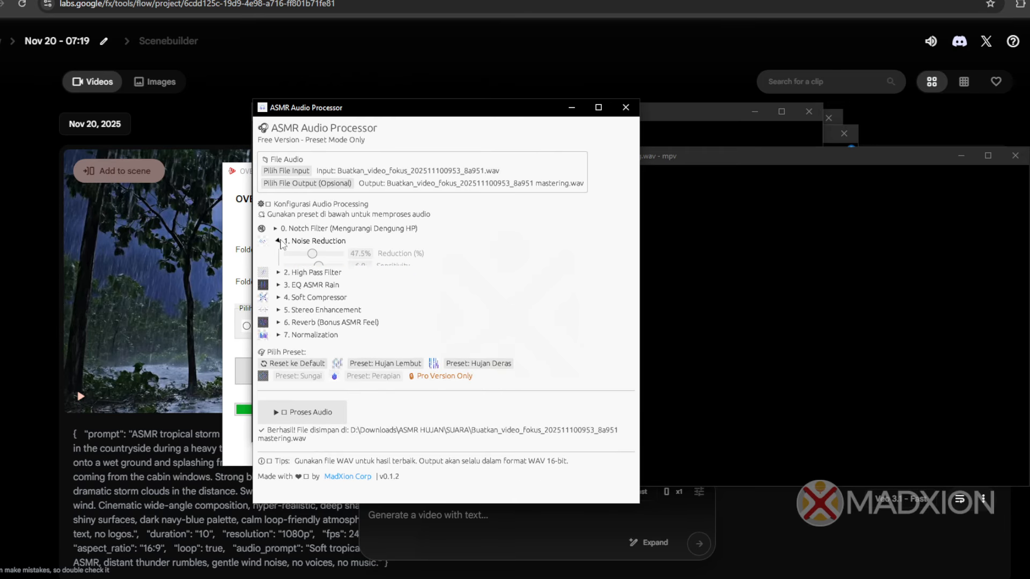
click(278, 253)
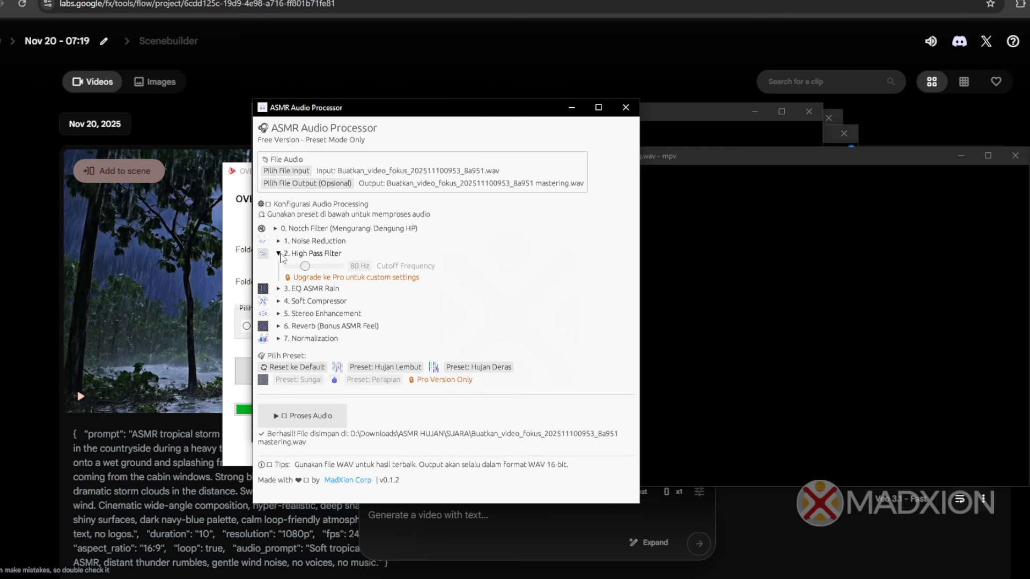
click(278, 289)
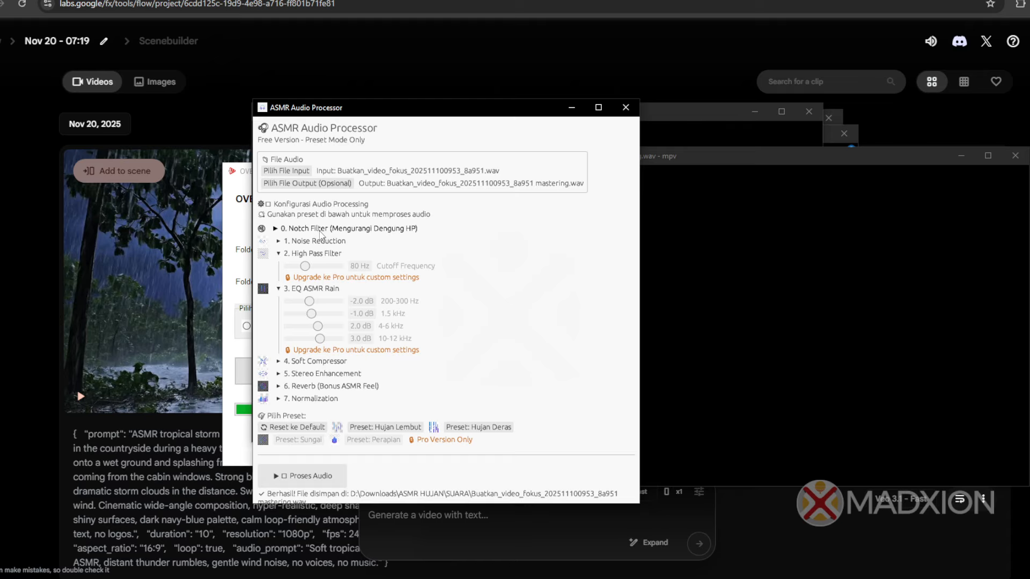
click(275, 229)
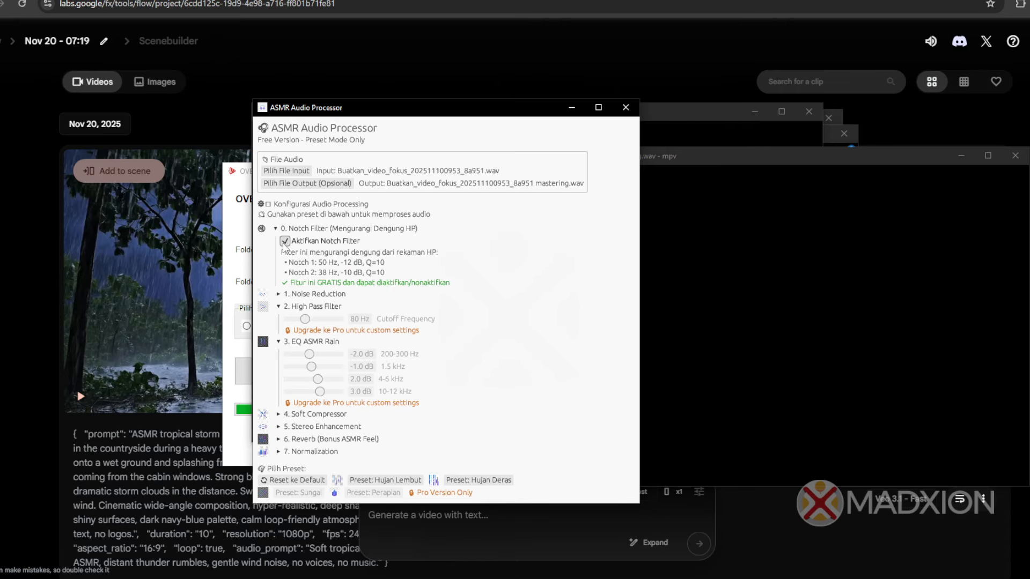
click(277, 228)
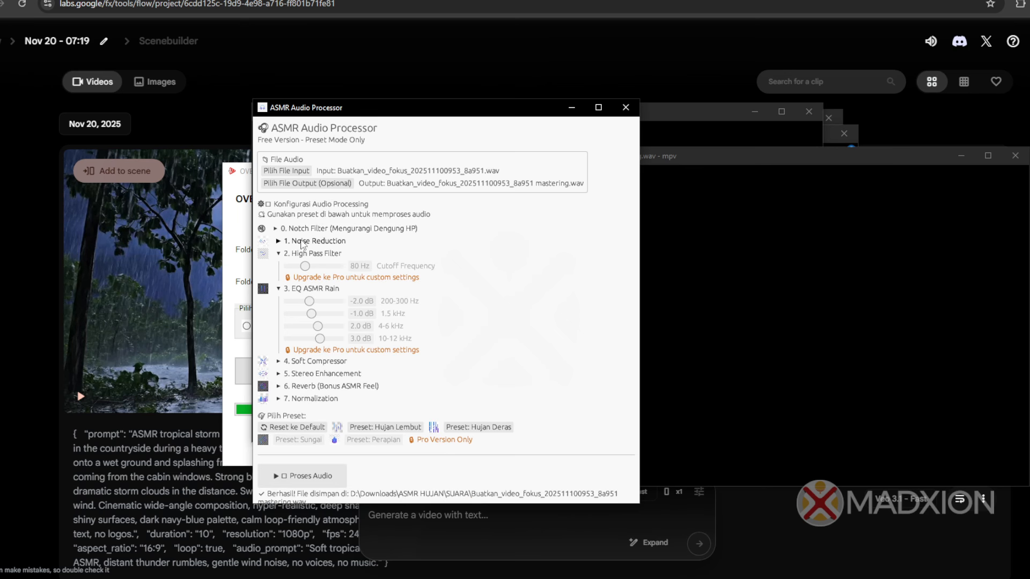
click(283, 229)
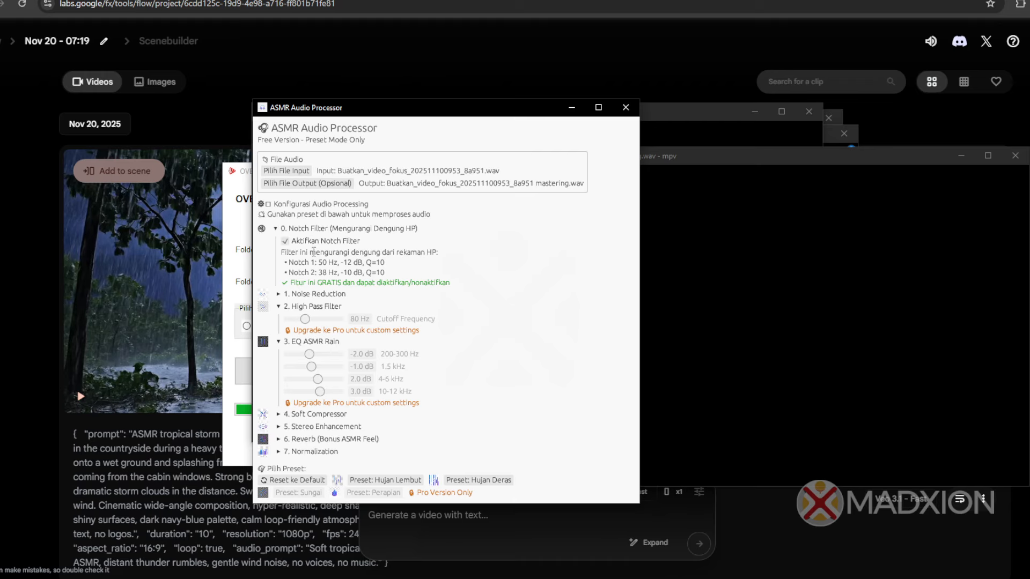
Collapse the Notch Filter section and briefly check the Noise Reduction and Soft Compressor sections.
click(277, 229)
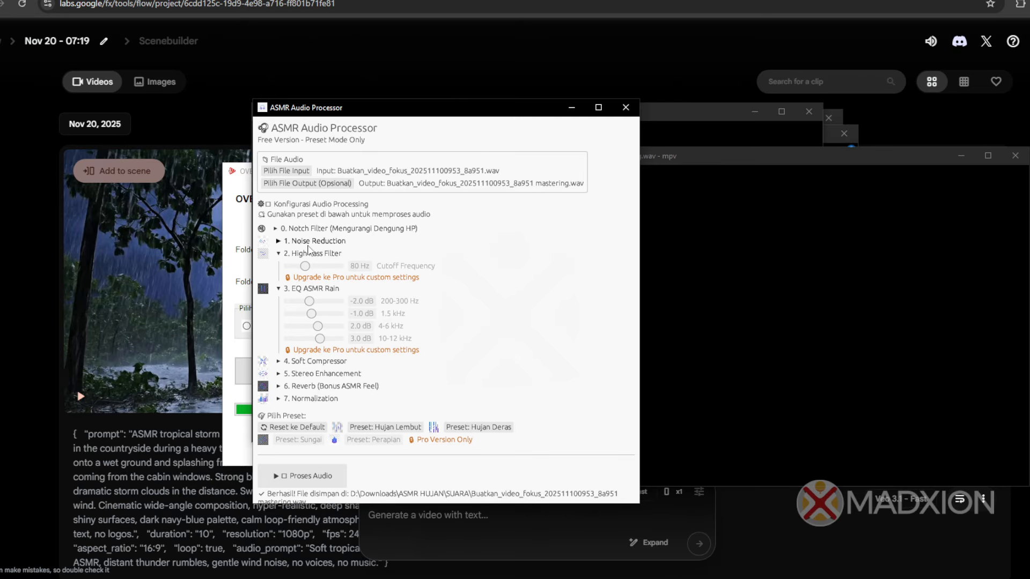
click(306, 245)
click(304, 242)
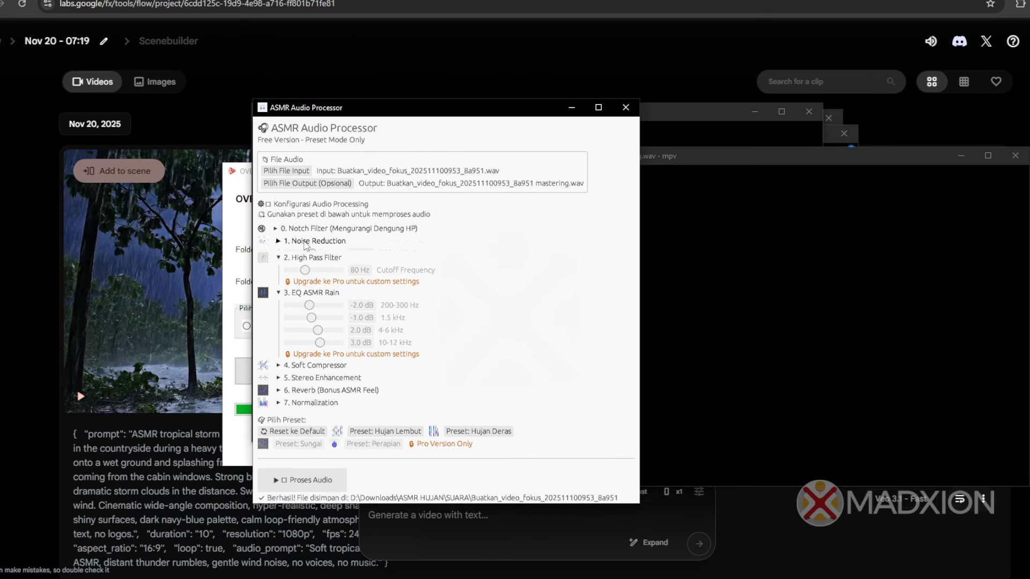
click(295, 362)
click(295, 362)
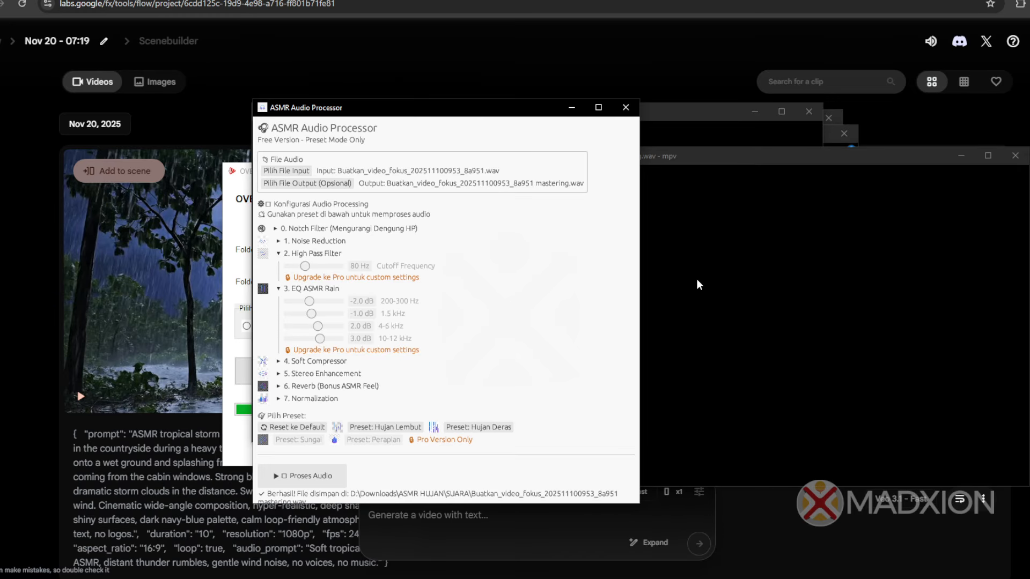
click(714, 290)
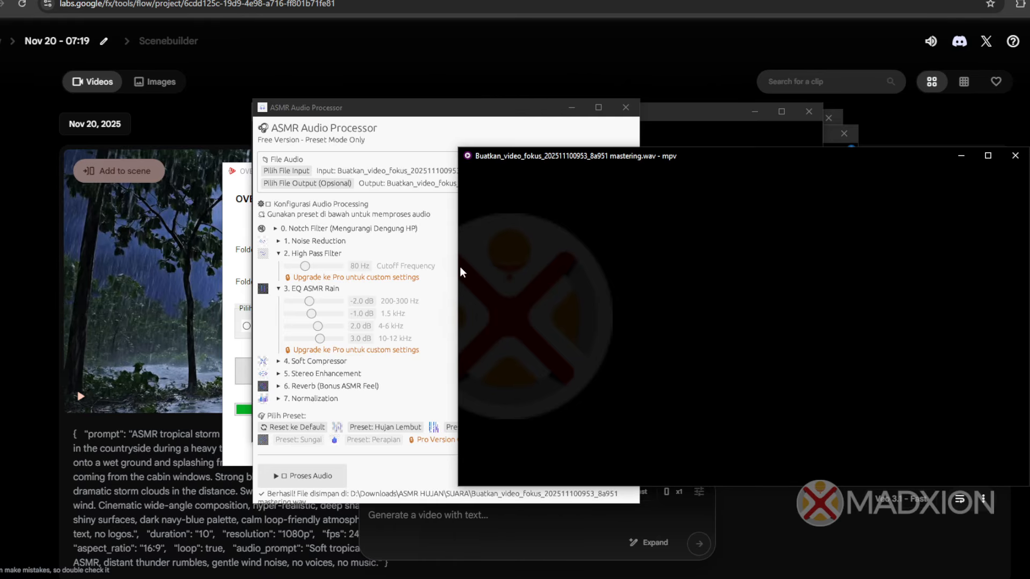
click(720, 143)
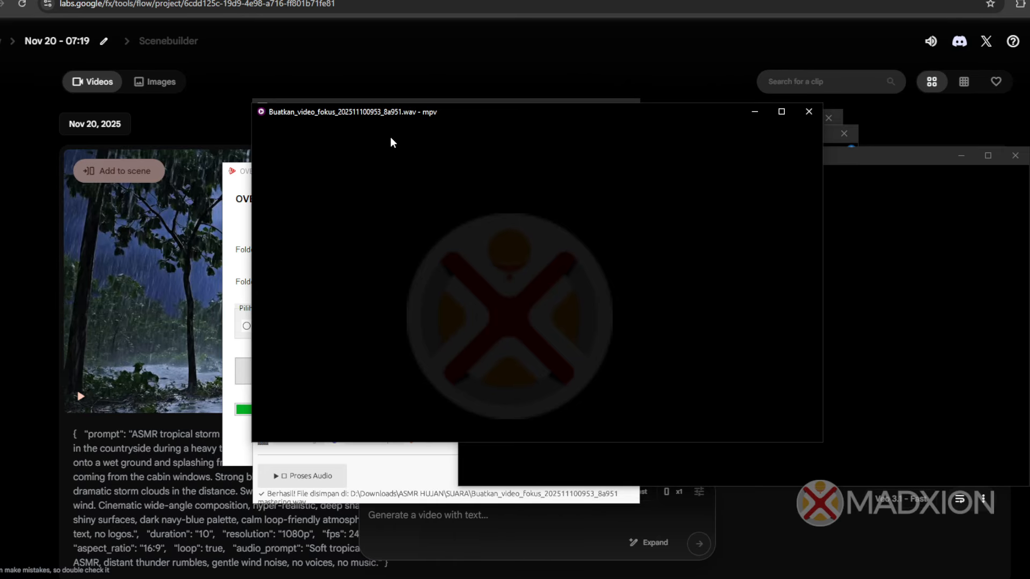
mouse_move(355, 284)
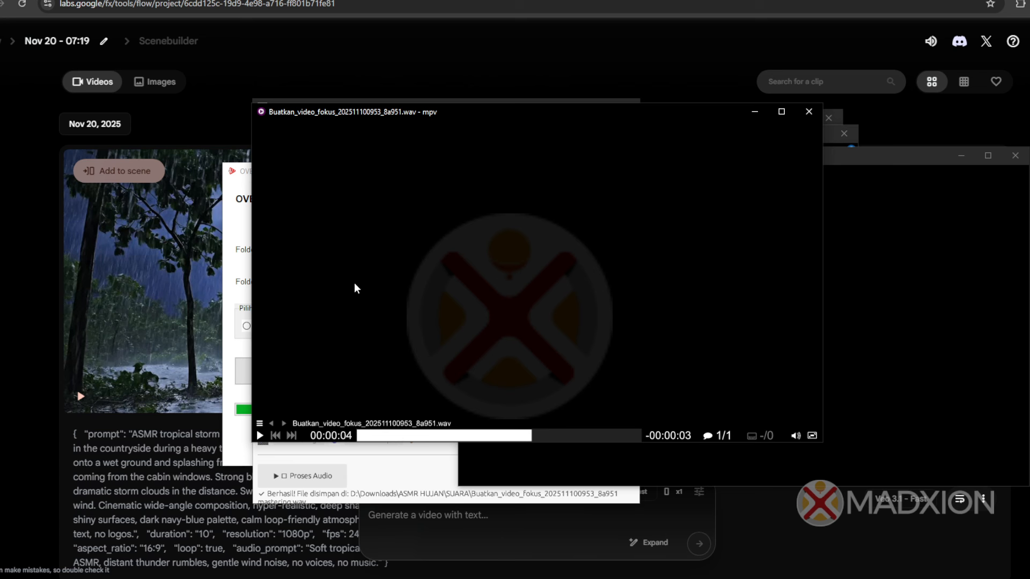
click(259, 435)
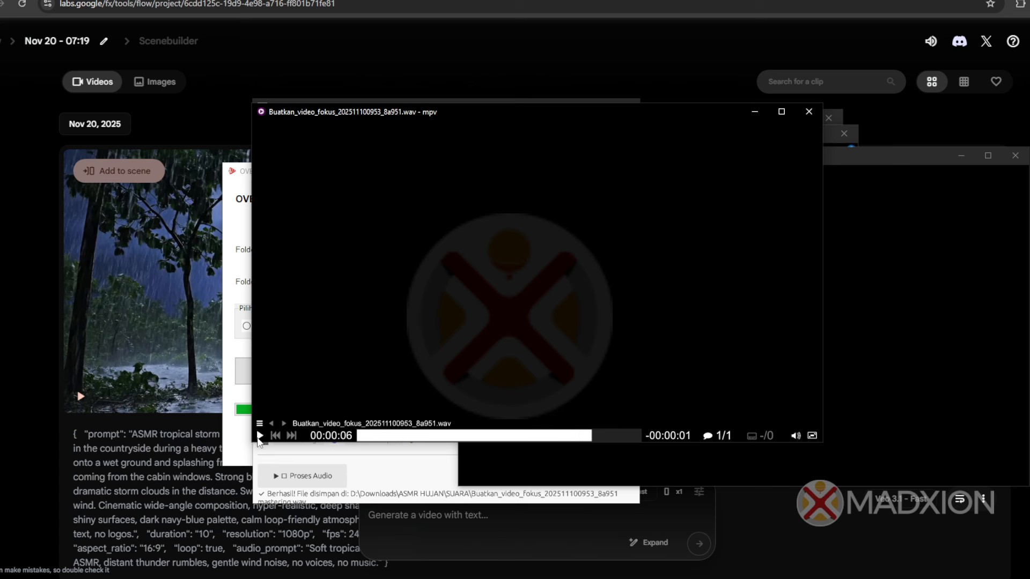
click(261, 436)
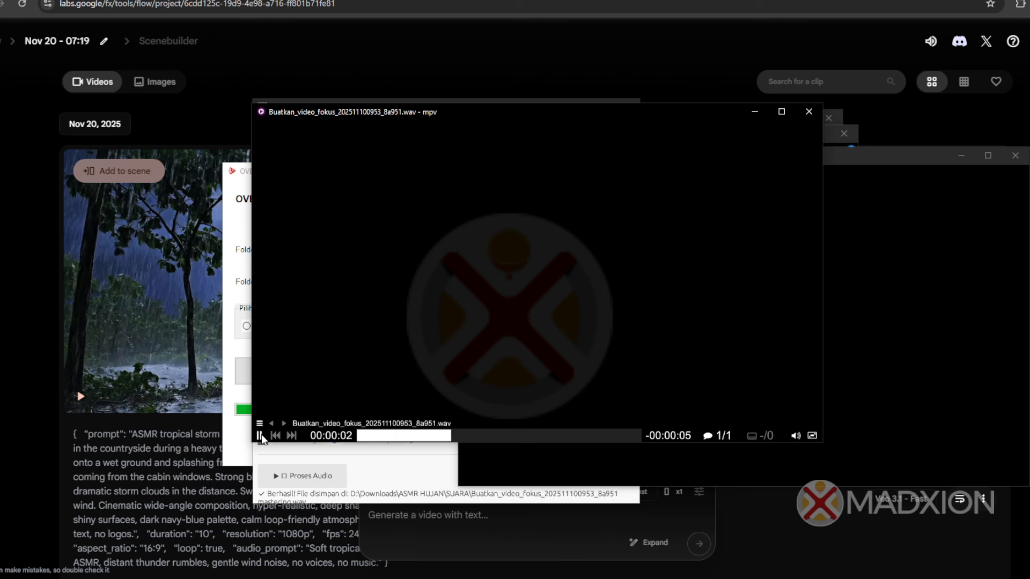
click(883, 418)
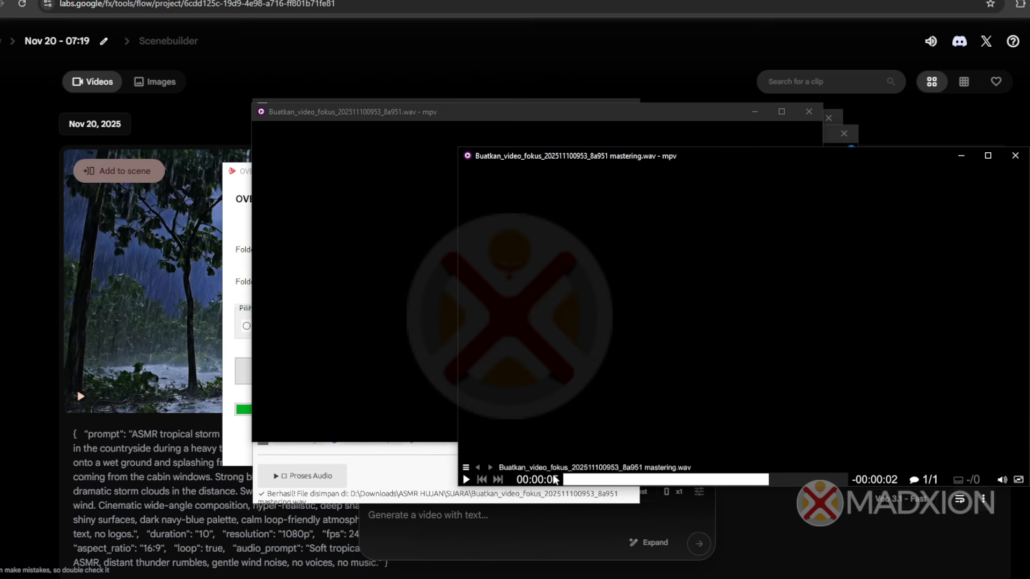
click(467, 480)
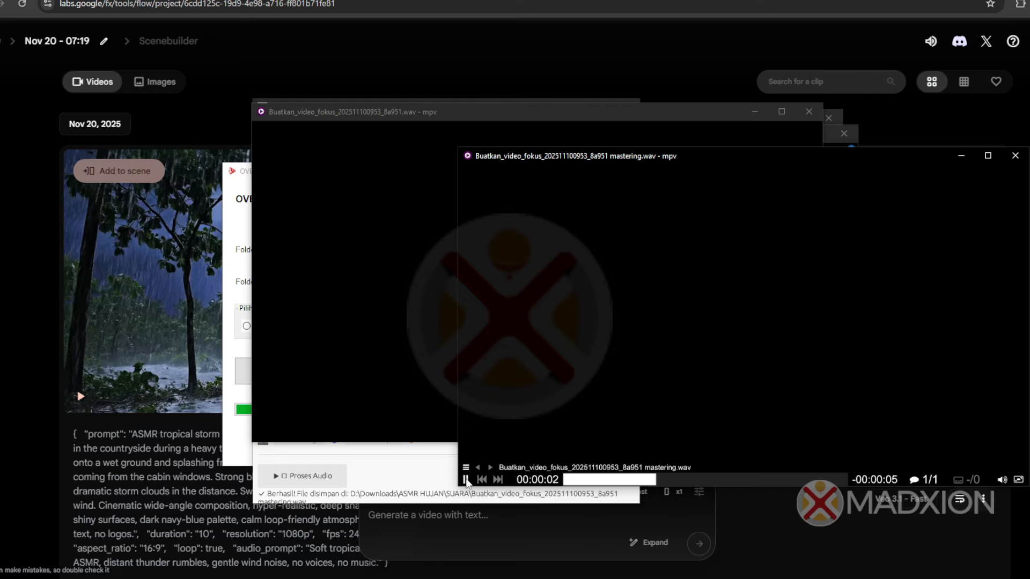
click(466, 482)
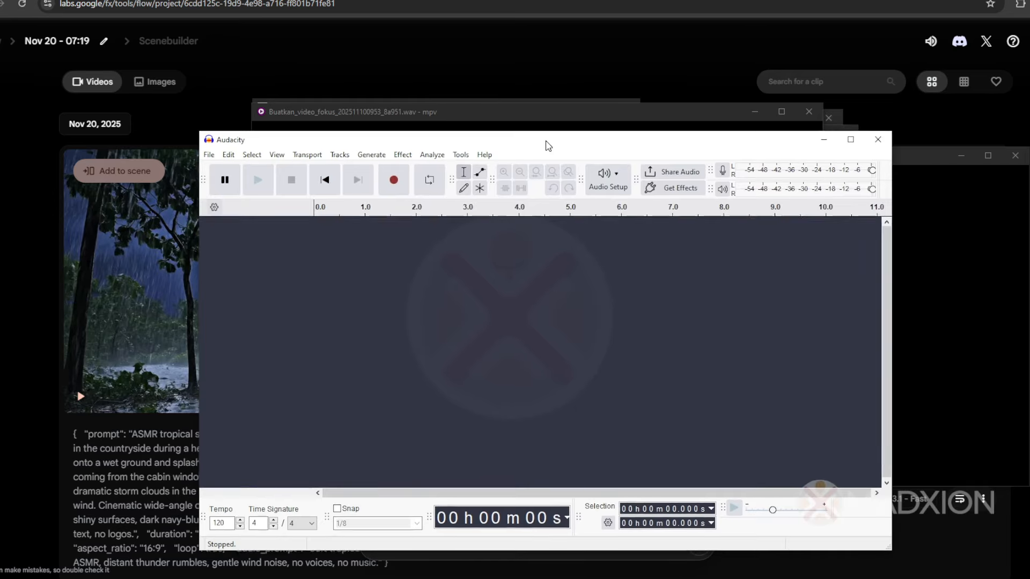
drag(546, 143, 507, 111)
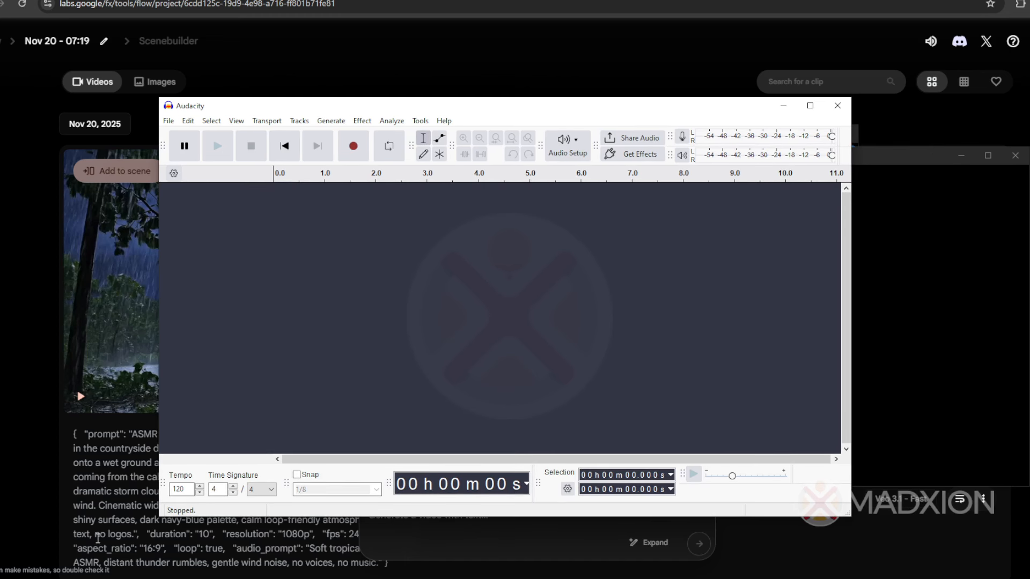
click(160, 578)
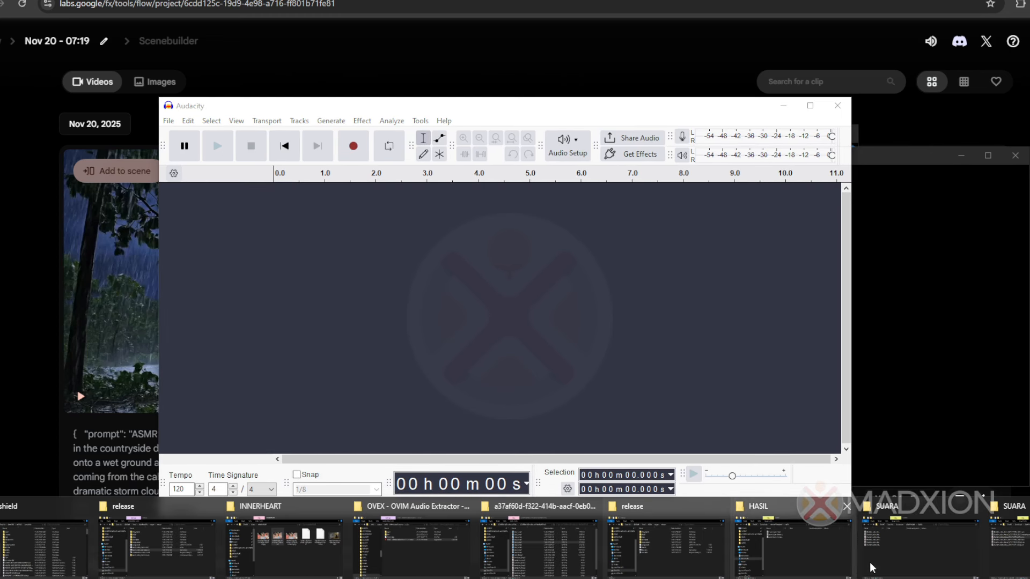
click(1003, 539)
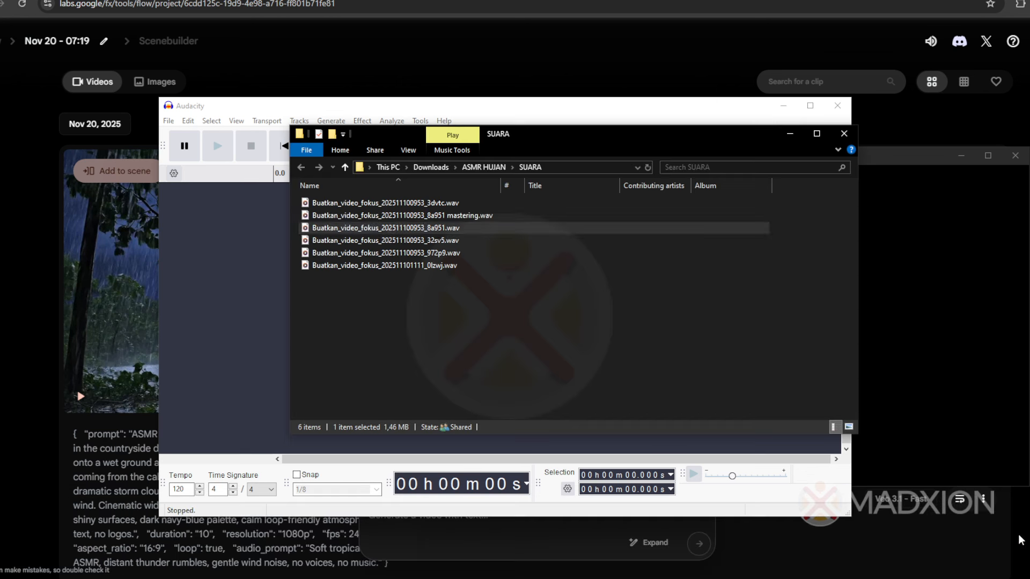
click(467, 217)
drag(466, 217, 253, 339)
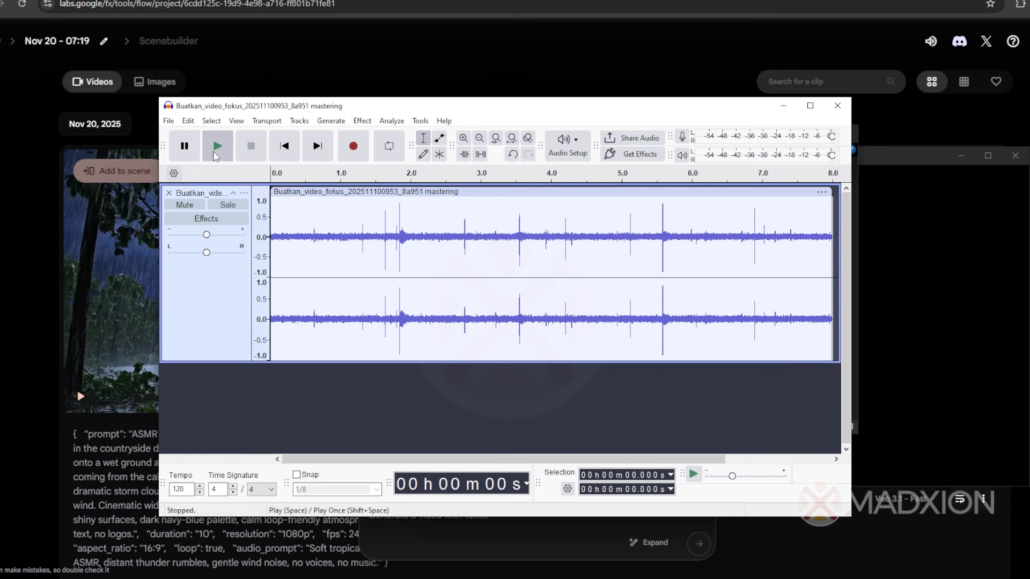
key(space)
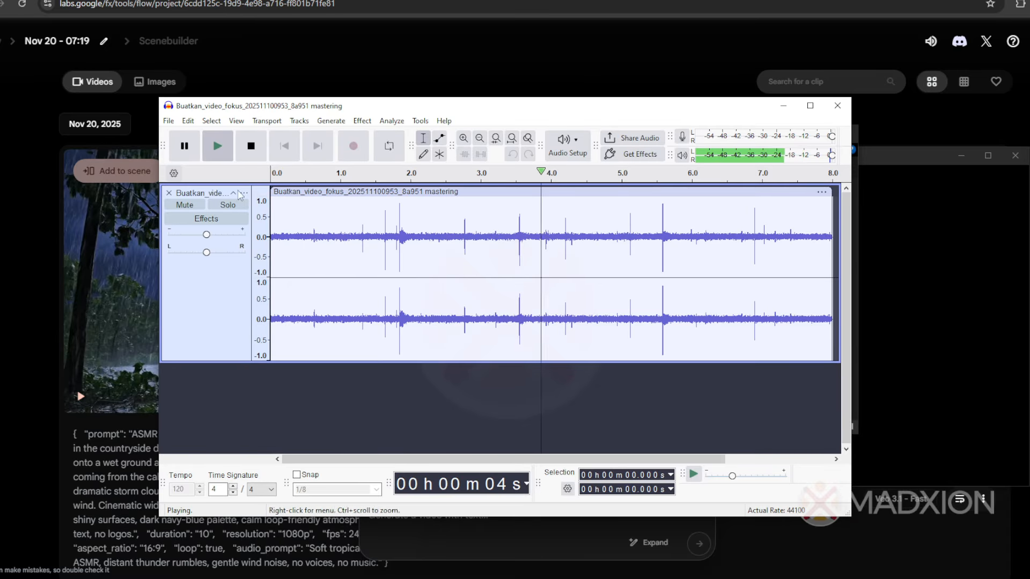
click(247, 154)
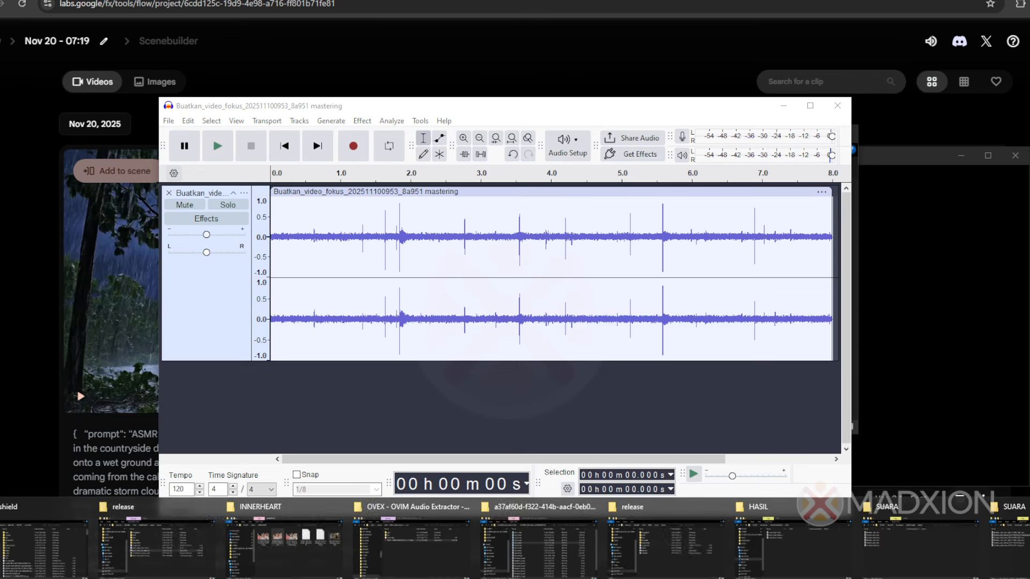
click(771, 544)
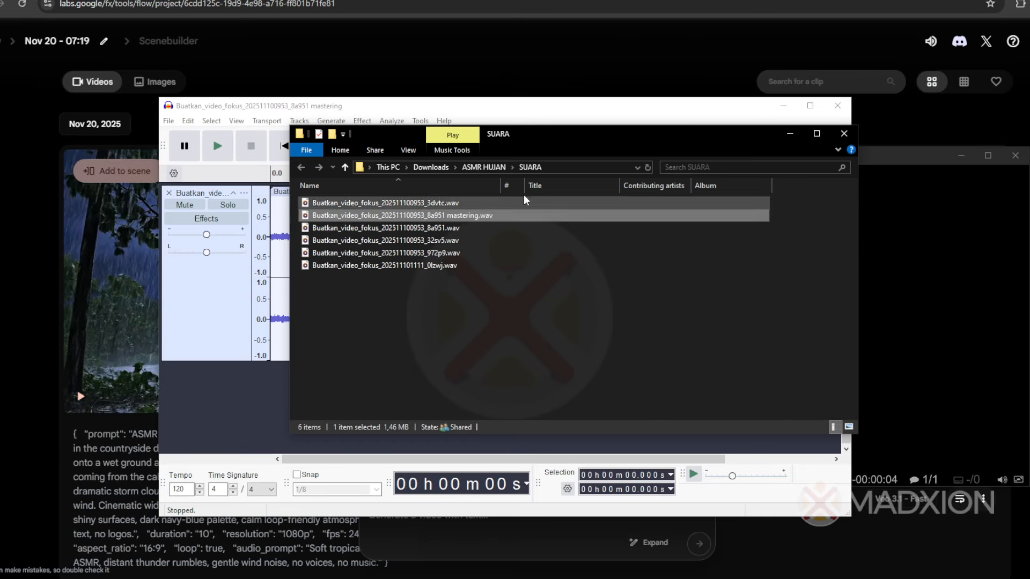
click(432, 229)
drag(448, 228, 361, 413)
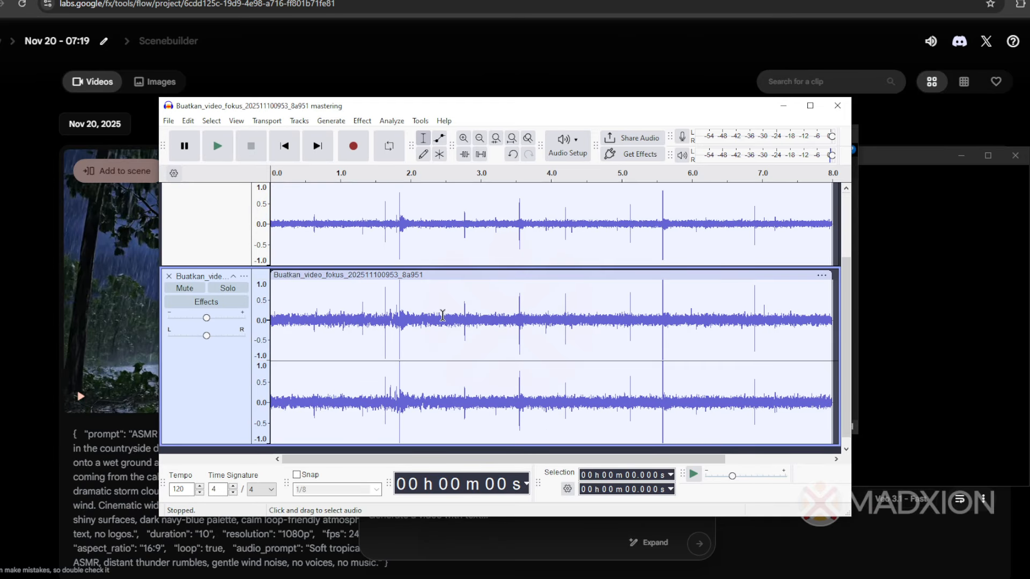
Compare the waveforms of the mastered and original tracks, looking at their noise level and peaks.
scroll(417, 253, up, 3)
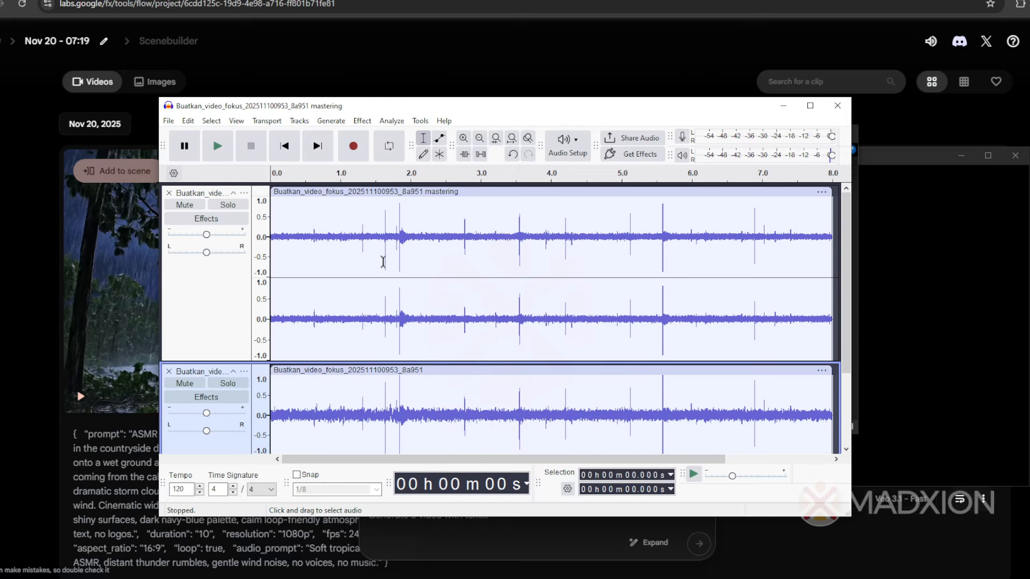
scroll(424, 361, down, 3)
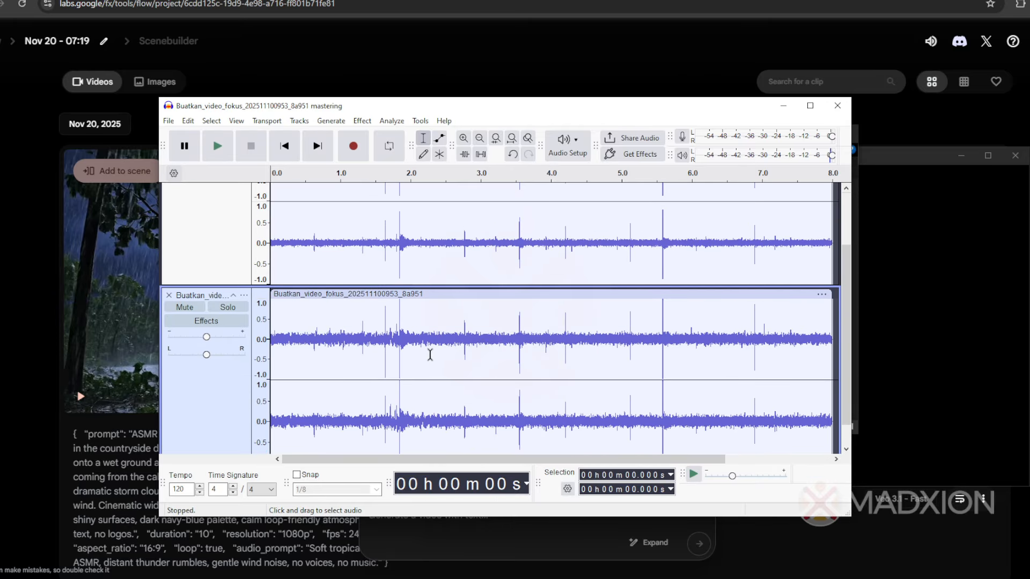
scroll(429, 356, up, 3)
scroll(420, 378, down, 3)
scroll(744, 342, up, 2)
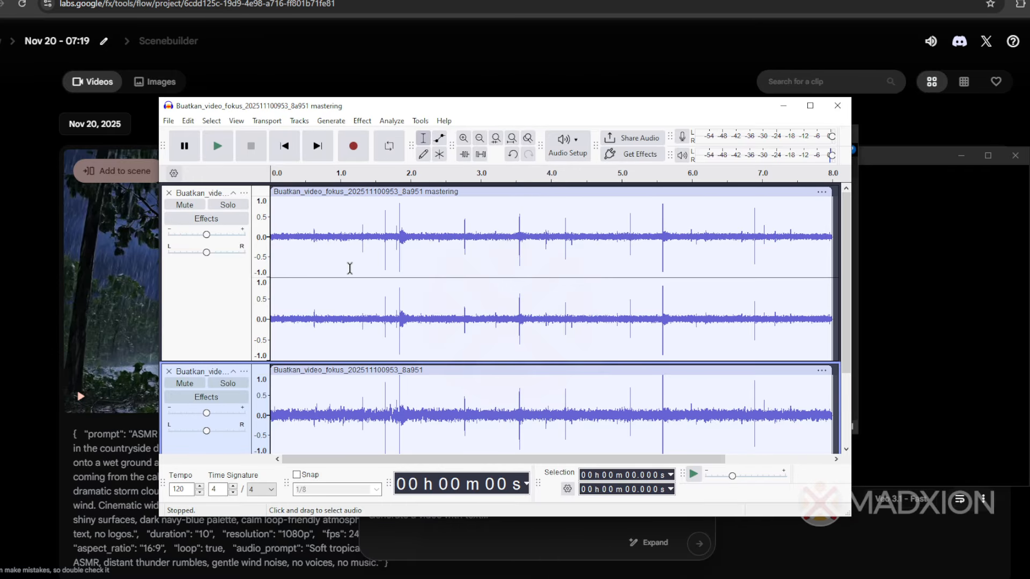
scroll(375, 257, down, 4)
scroll(383, 241, up, 3)
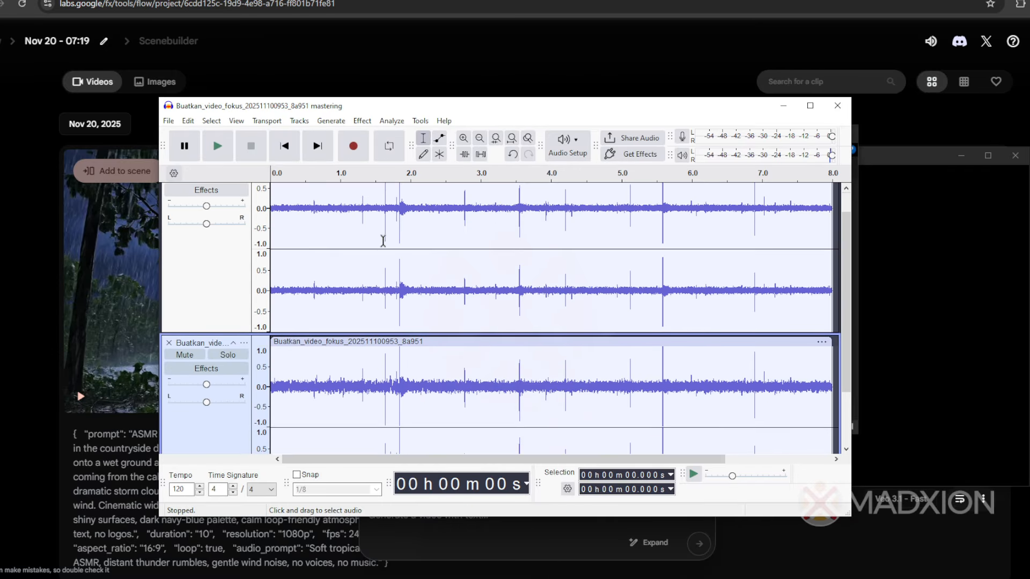
scroll(383, 241, up, 1)
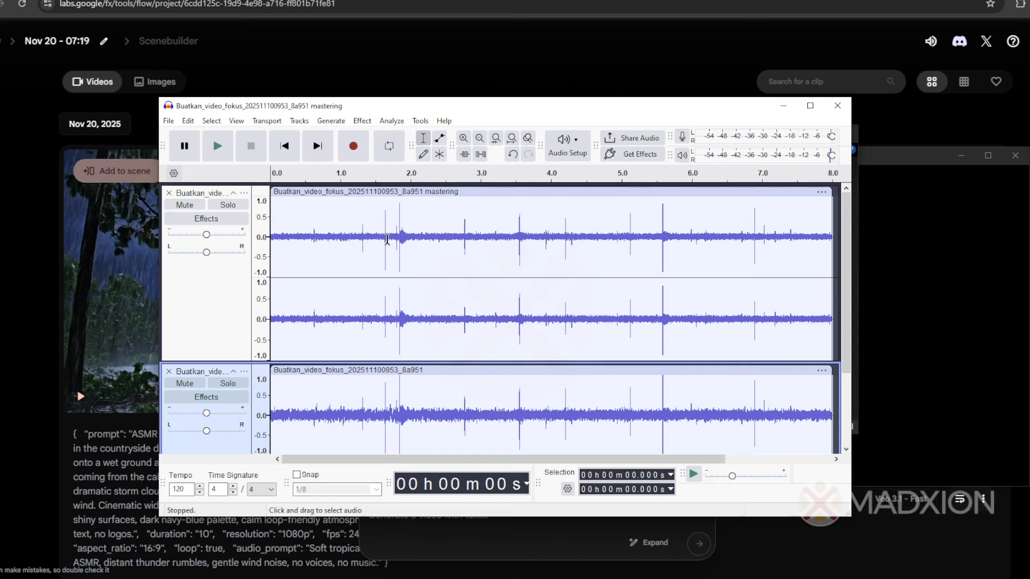
Remove the original audio's track from the Audacity project and move the window aside to uncover the SUARA folder.
click(169, 371)
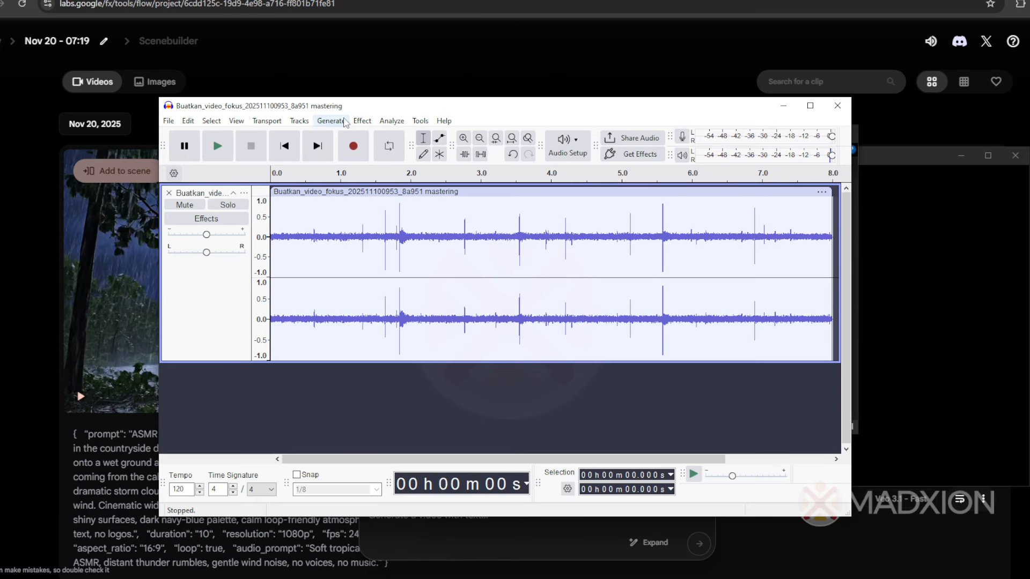
drag(339, 110, 248, 106)
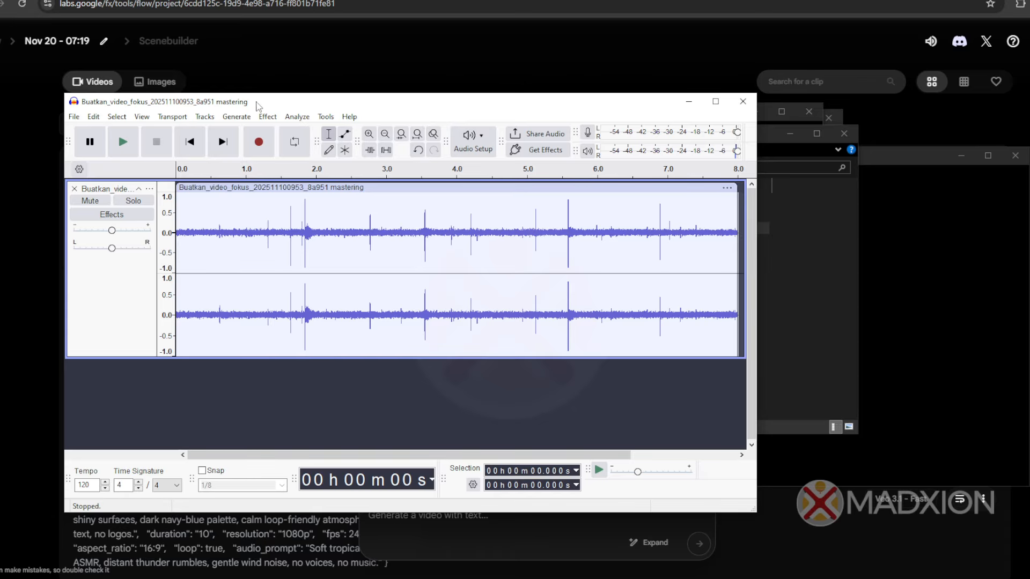
click(794, 345)
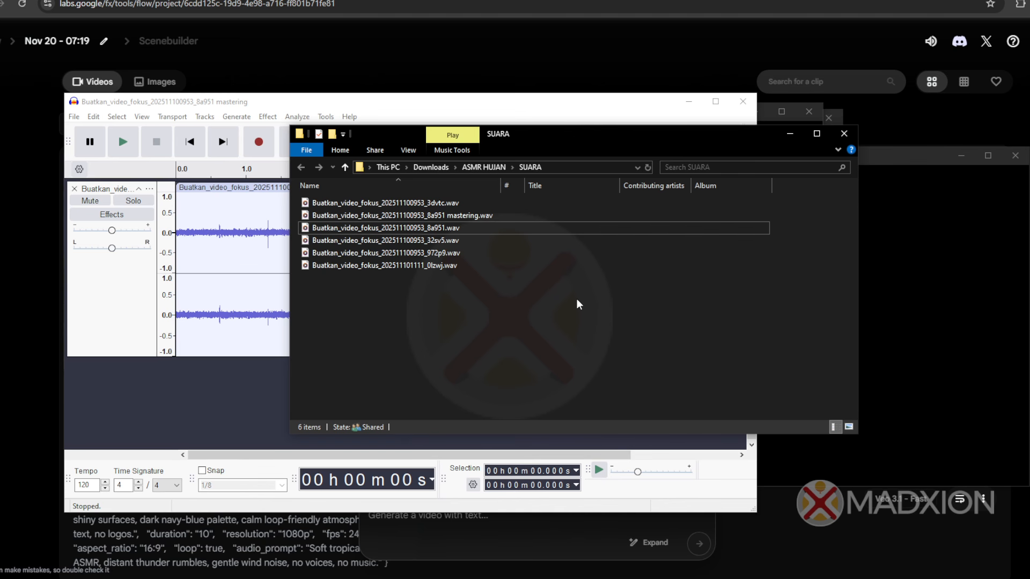
click(258, 103)
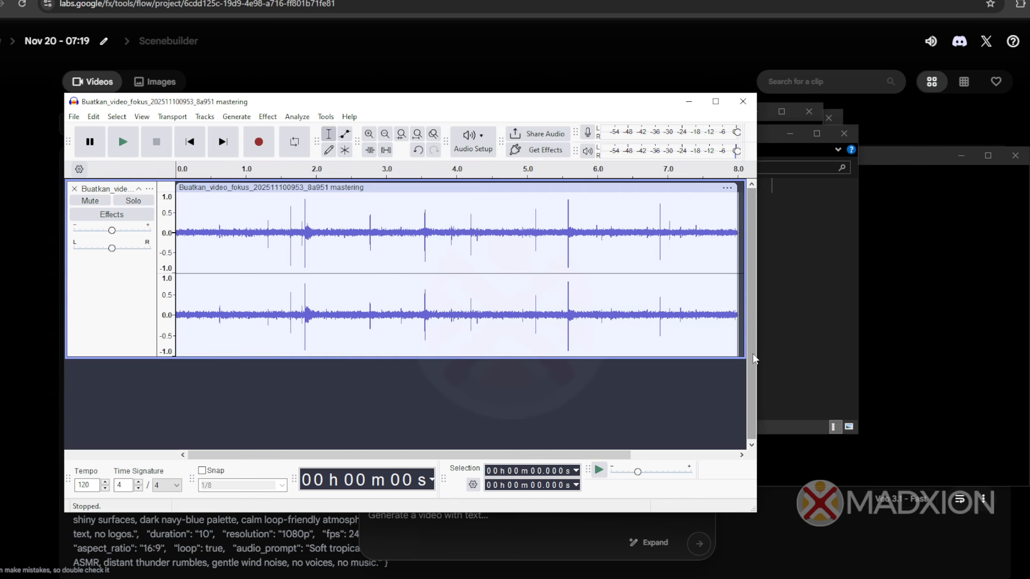
click(777, 368)
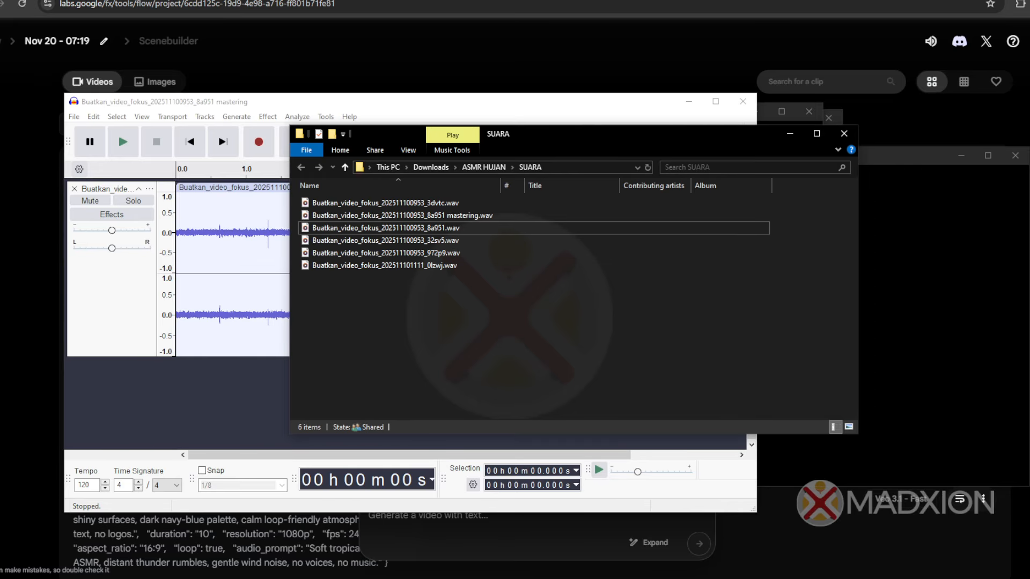
Bring up ASMR Audio Processor and the HASIL folder, and widen the folder's Name column to fit the file names.
mouse_move(331, 577)
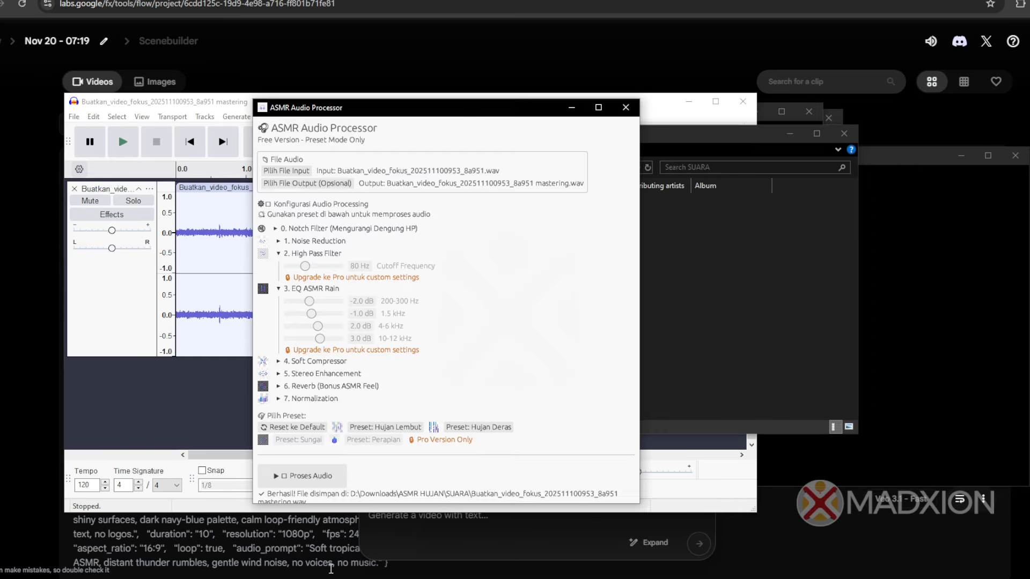
click(331, 542)
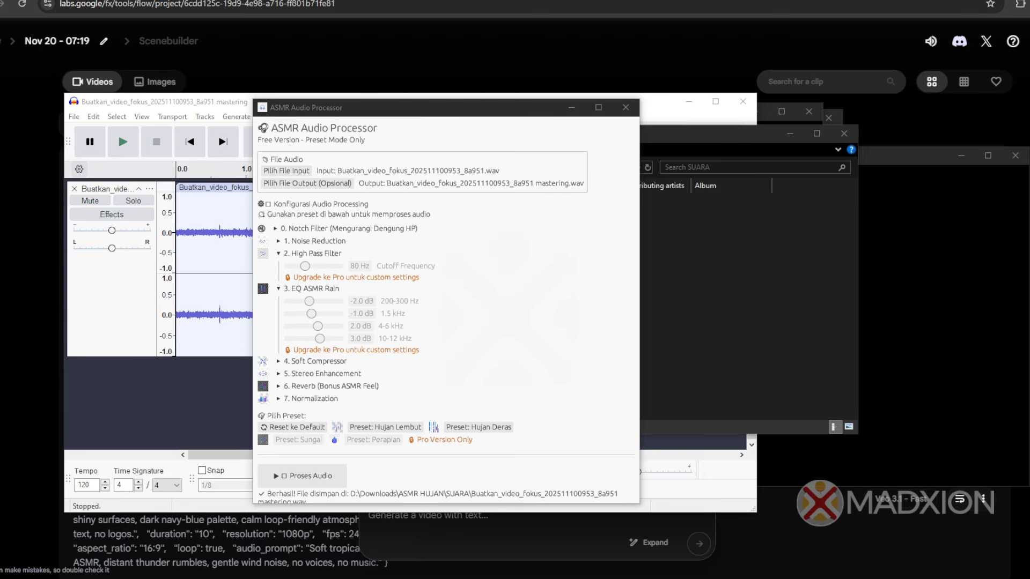
drag(382, 110, 435, 138)
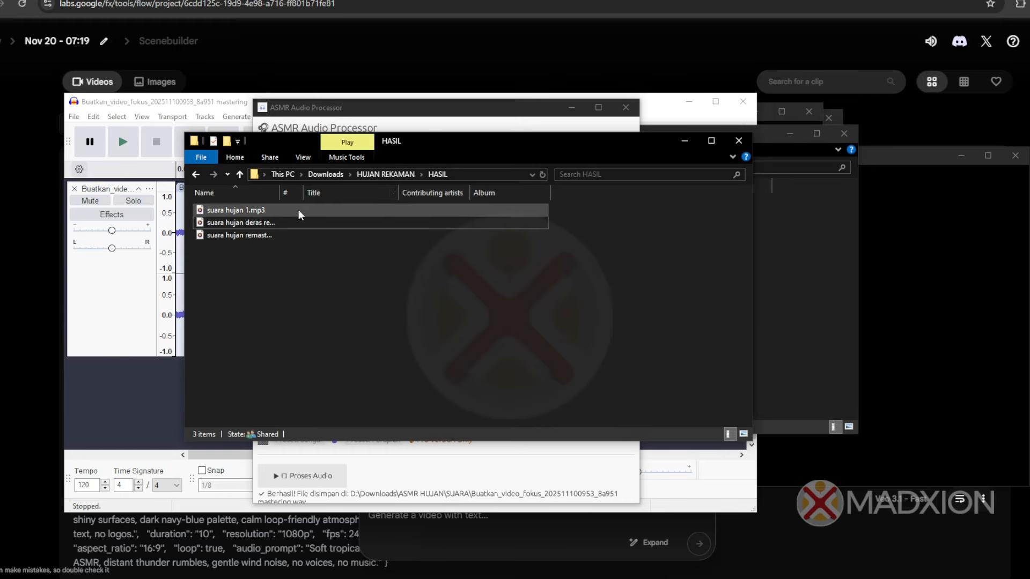
double_click(278, 196)
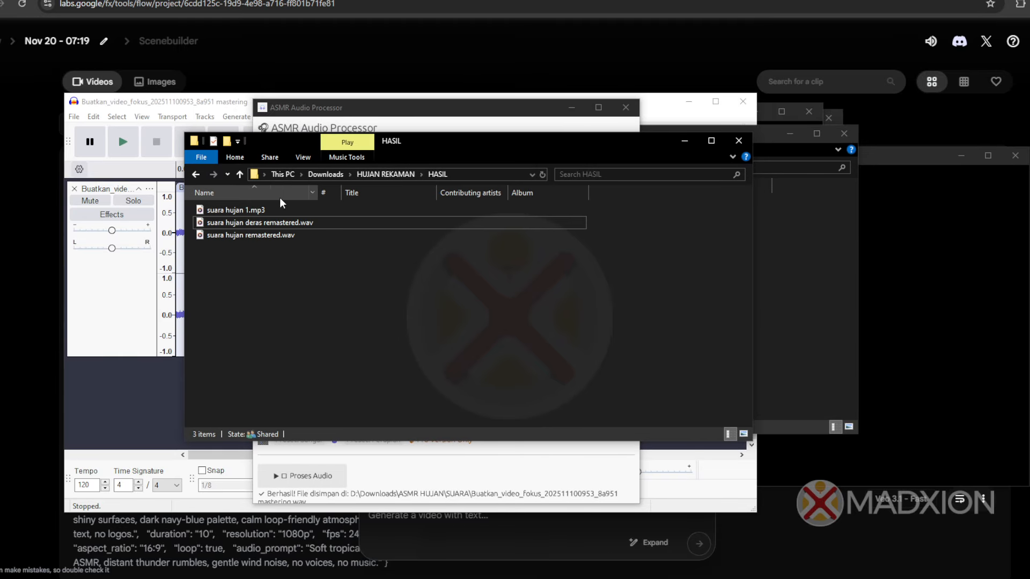
Play suara hujan 1.mp3 from the HASIL folder in mpv.
click(250, 213)
right_click(250, 213)
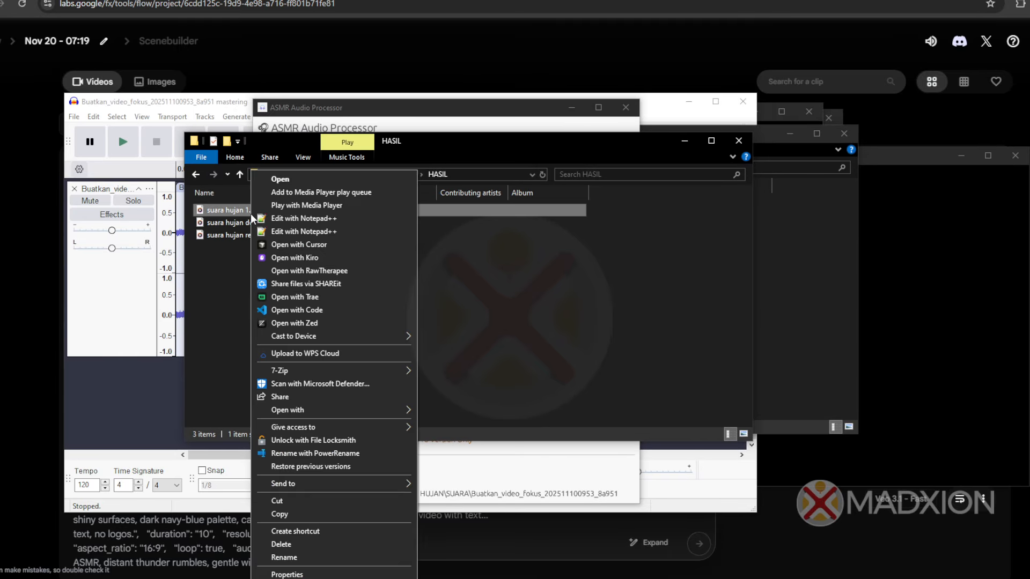
mouse_move(326, 409)
click(465, 423)
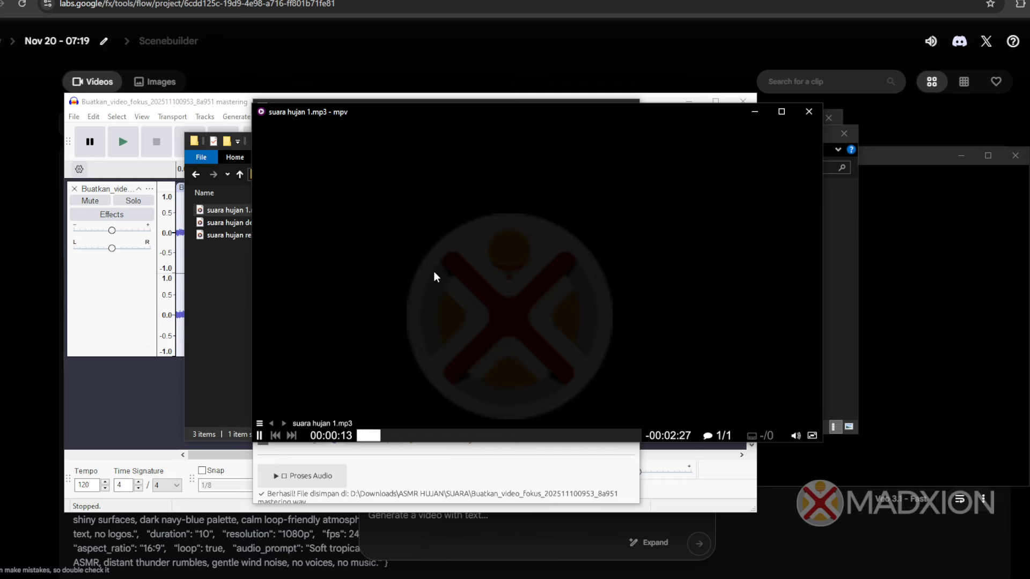
Move the suara hujan 1.mp3 player aside, pause it and check the mastering.wav clip in its own mpv window.
drag(363, 111, 456, 116)
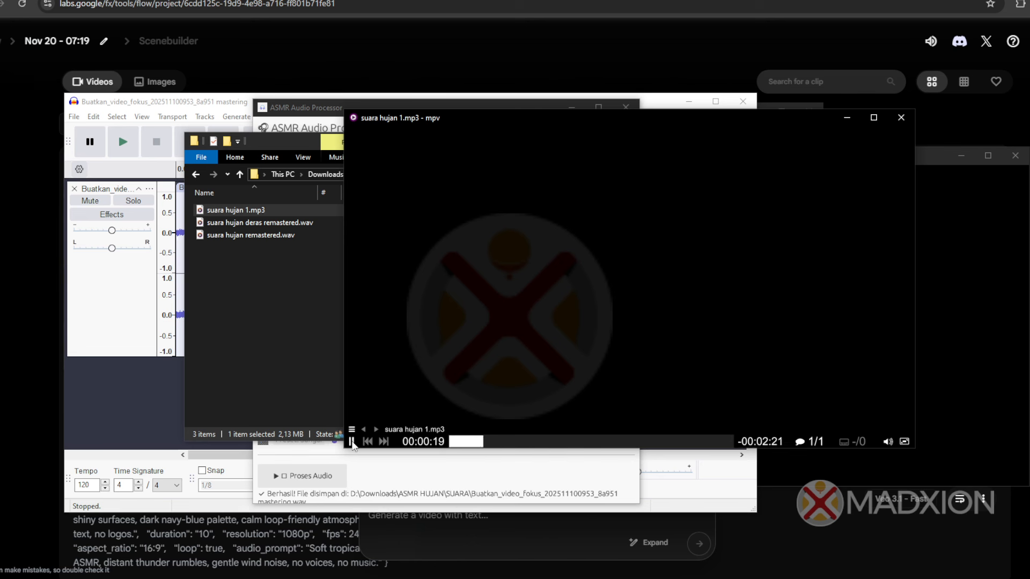
click(948, 337)
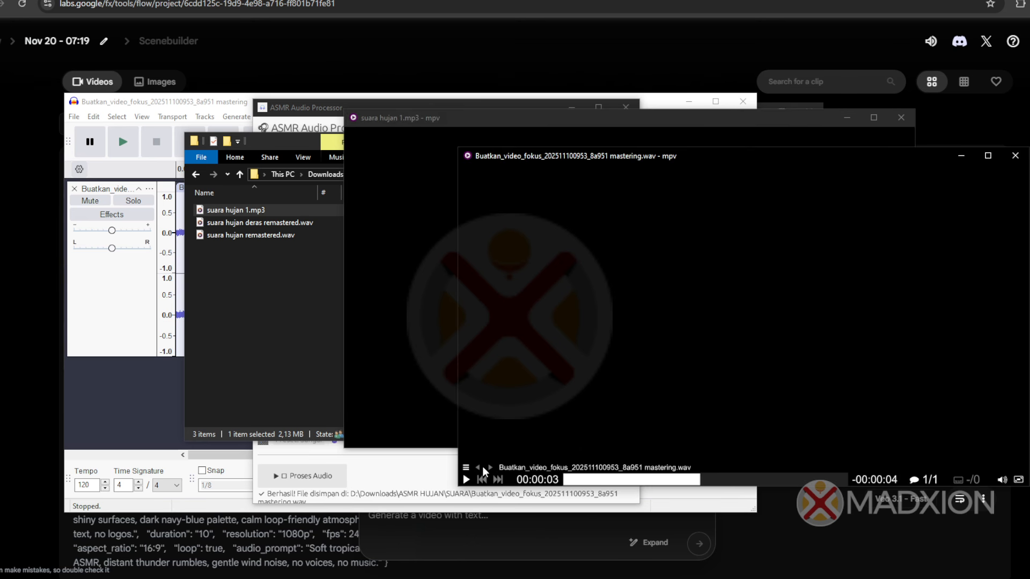
click(466, 480)
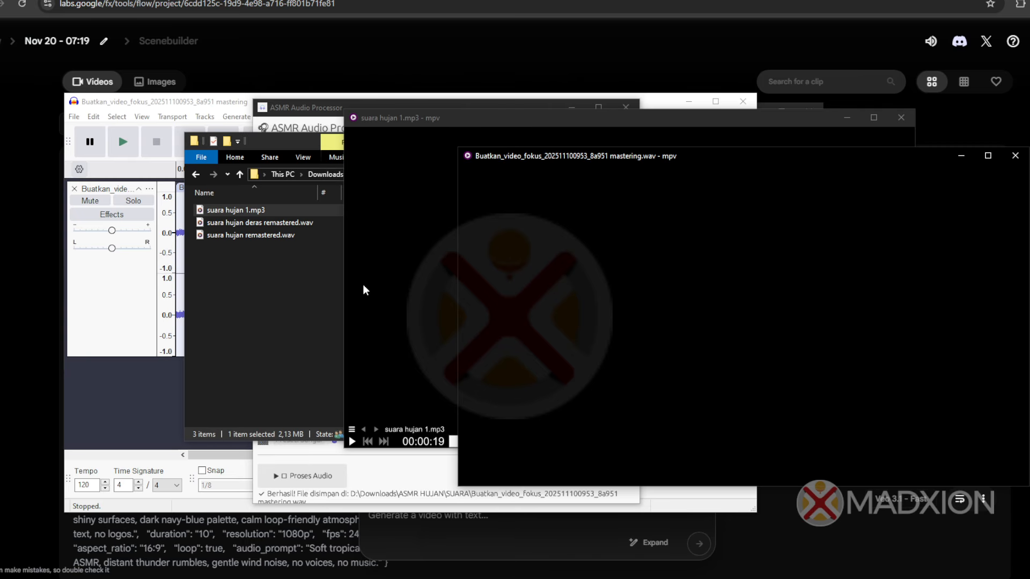
click(384, 273)
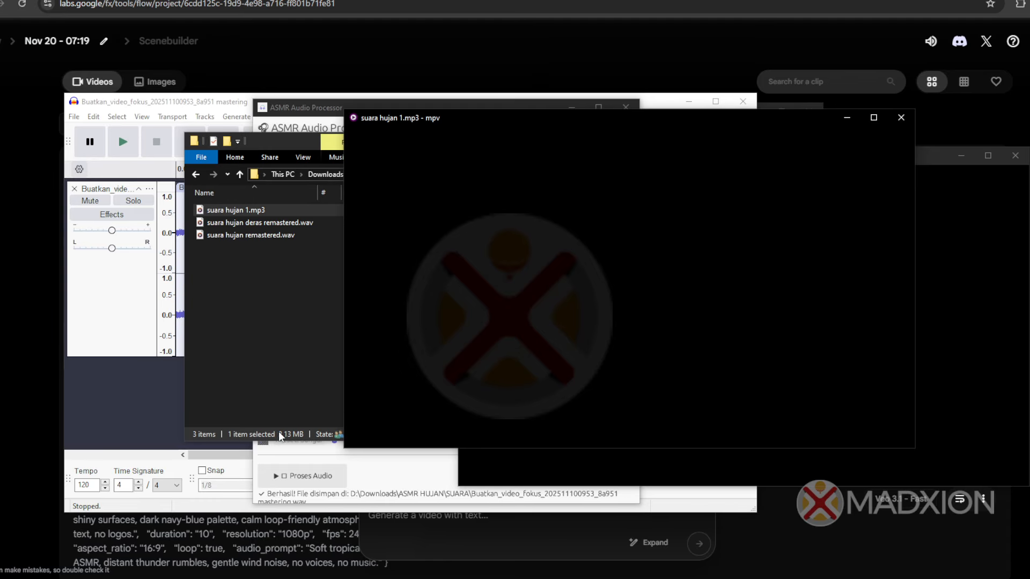
Copy the path of the HASIL folder, D:\Downloads\HUJAN REKAMAN\HASIL, from File Explorer.
click(262, 464)
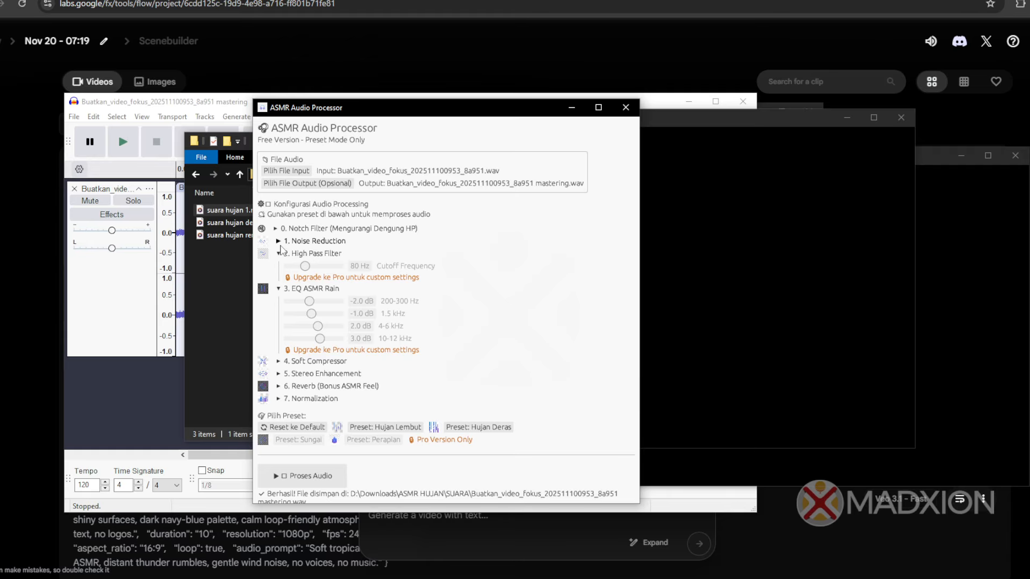
click(218, 284)
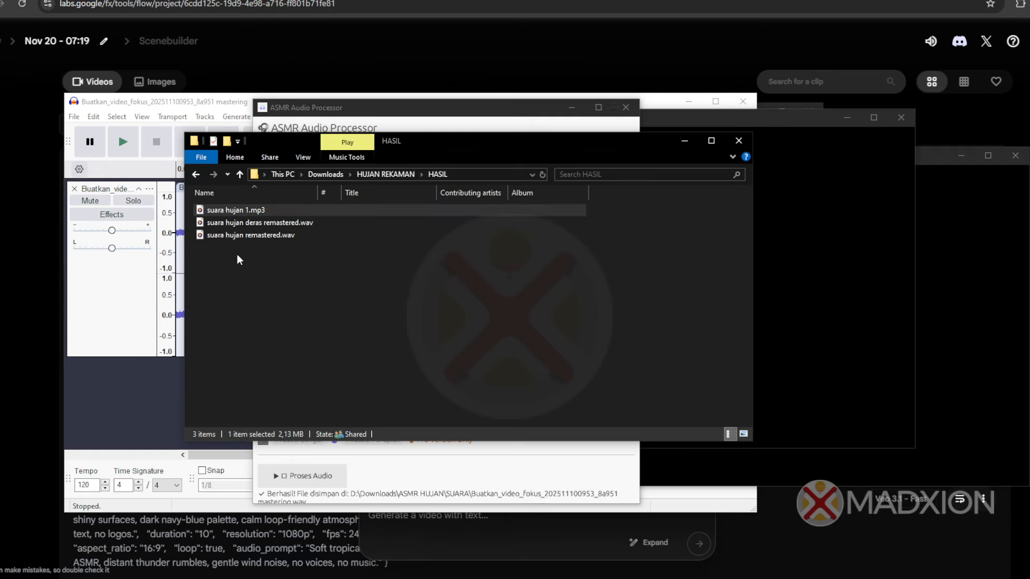
click(456, 175)
right_click(313, 179)
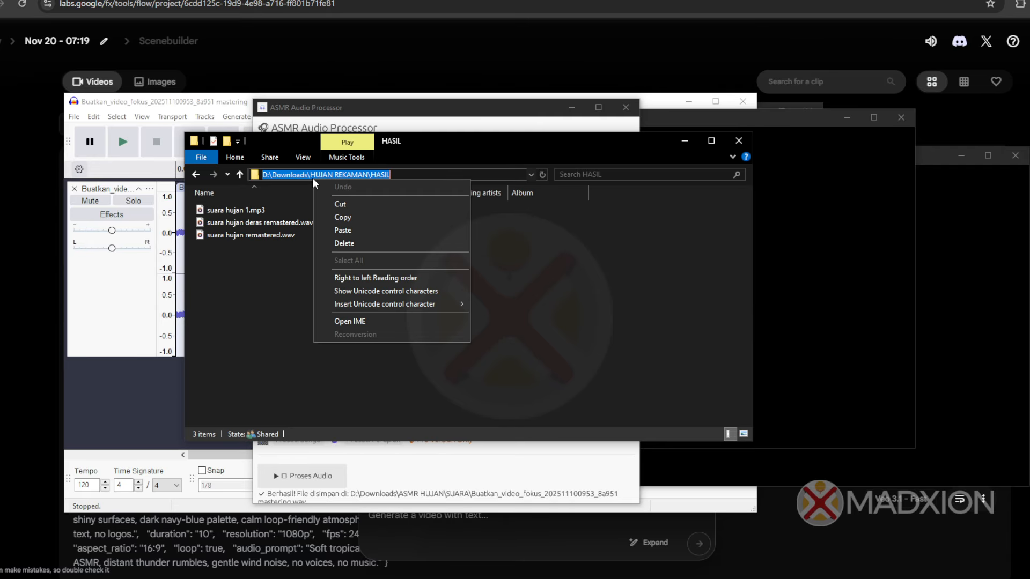
click(360, 217)
Load suara hujan 1.mp3 from the HASIL folder as the input file in ASMR Audio Processor.
click(425, 489)
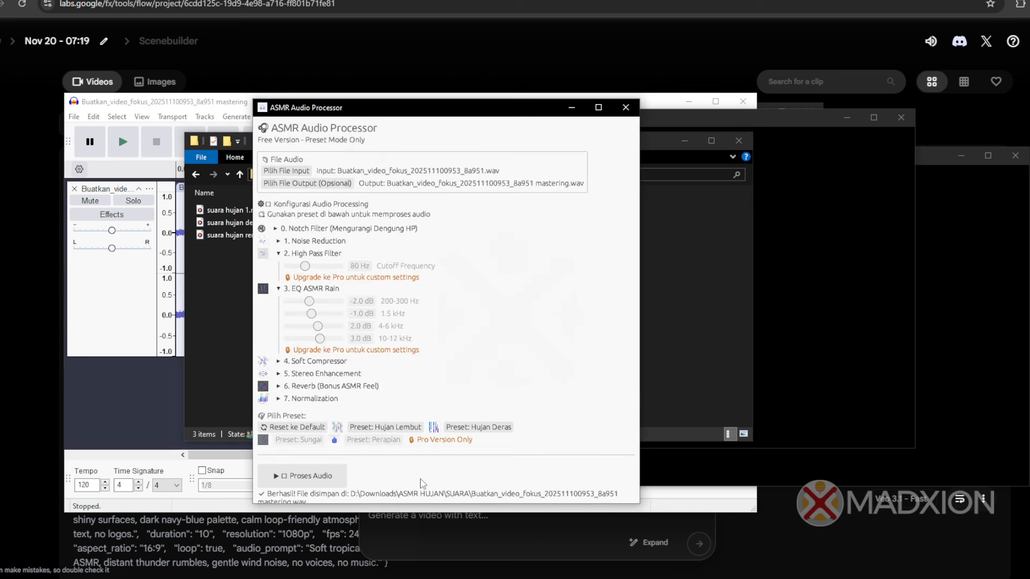
click(286, 170)
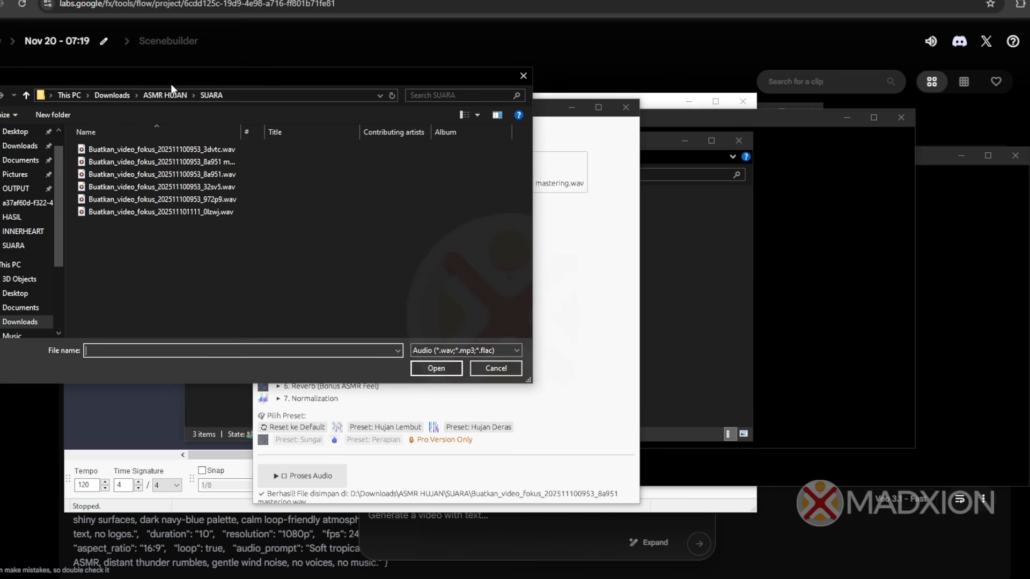
drag(172, 75, 0, 75)
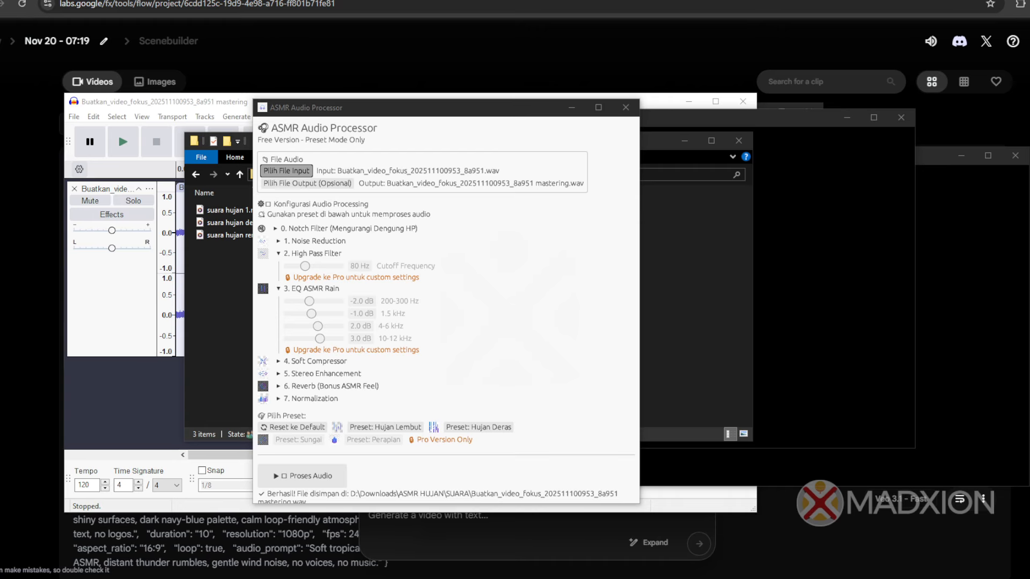
key(Return)
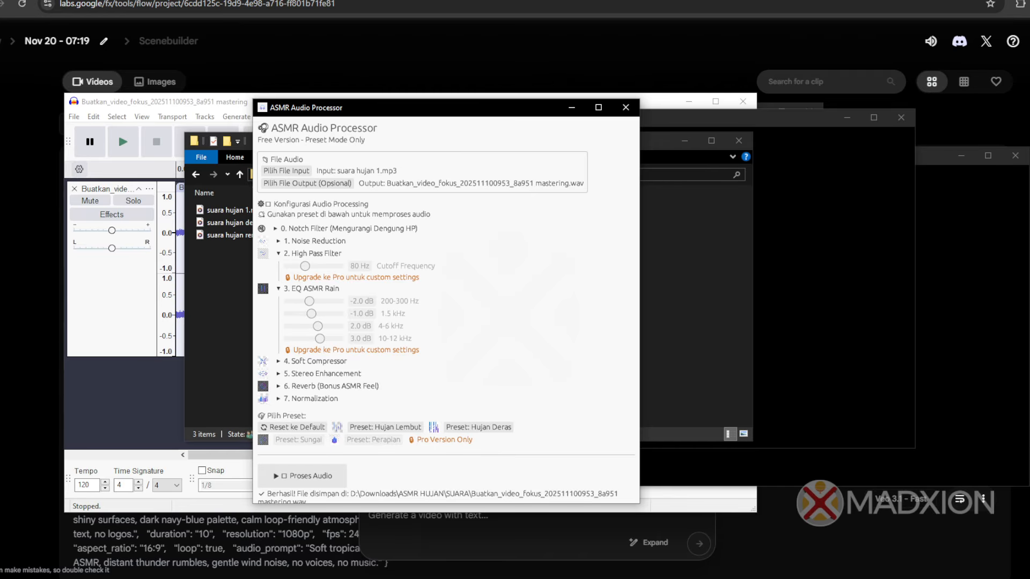
Set the output file to suara hujan new remastered.wav and process the audio with the Hujan Lembut preset.
click(333, 183)
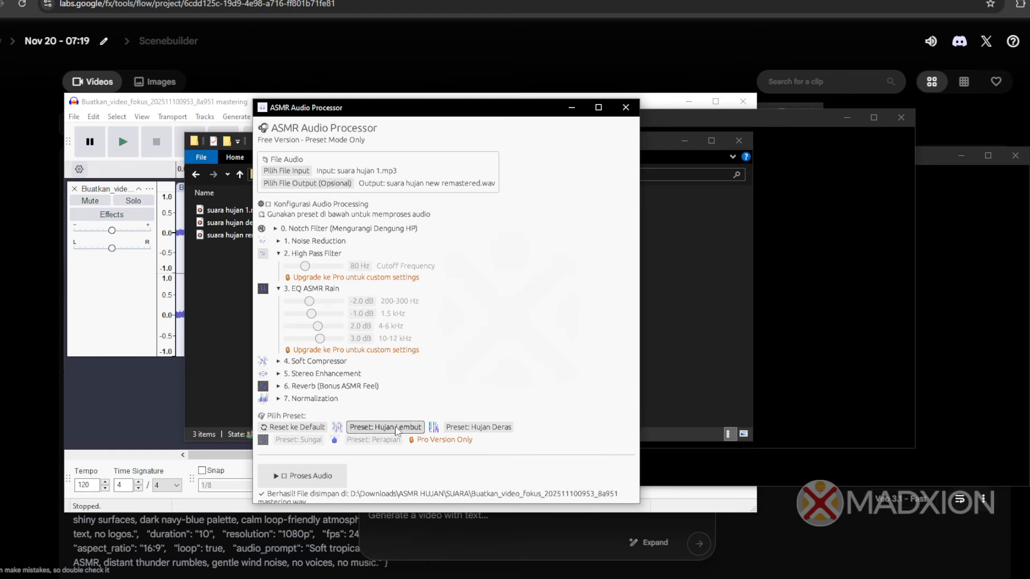
click(330, 476)
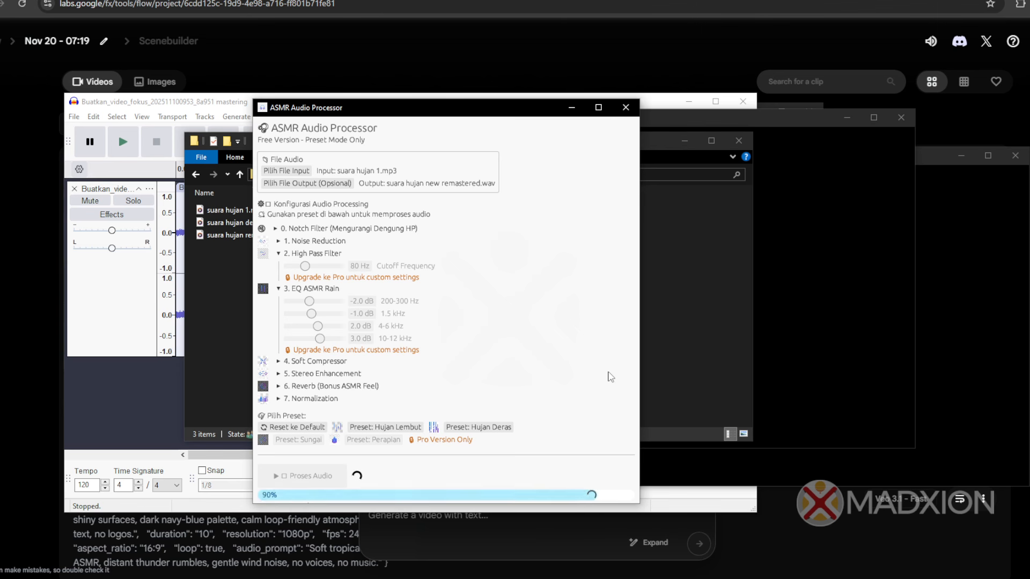
Open suara hujan new remastered.wav from the HASIL folder in mpv.
click(709, 252)
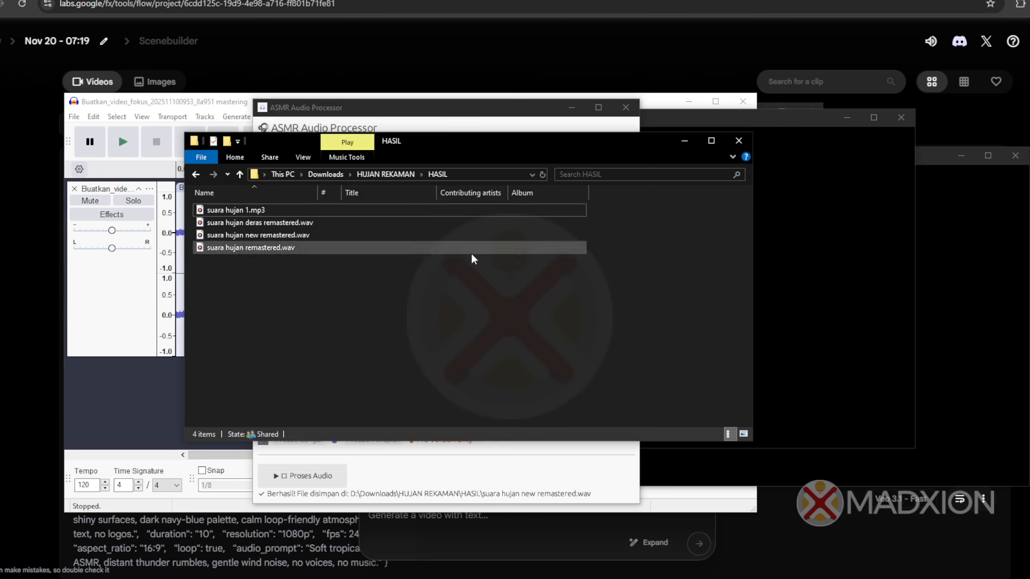
click(266, 235)
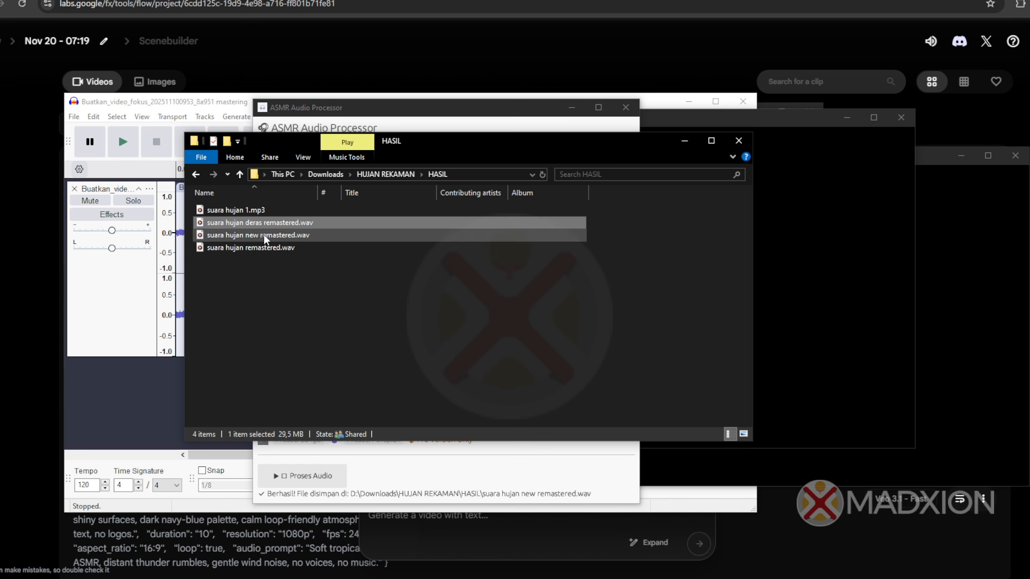
right_click(263, 234)
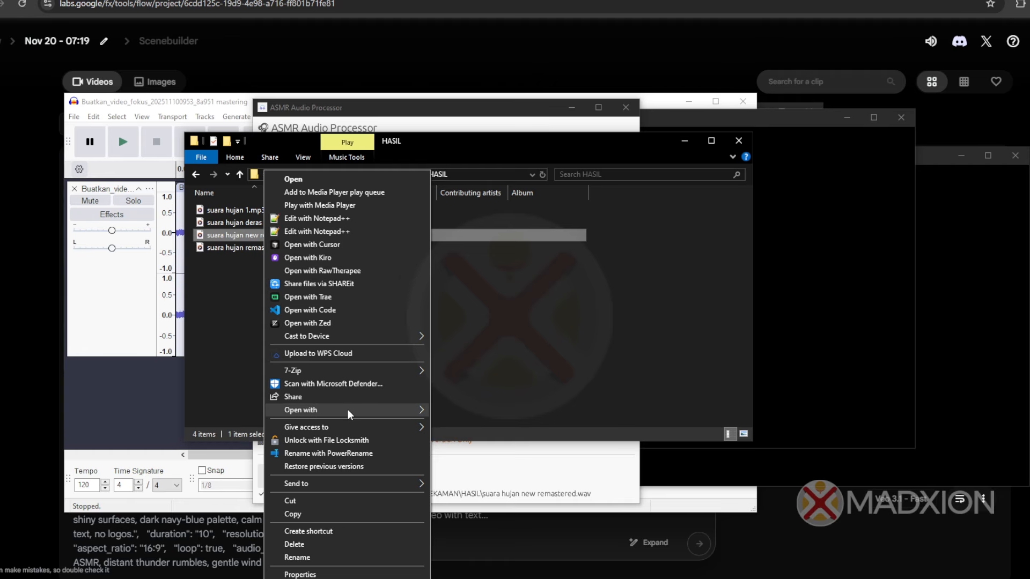
mouse_move(349, 410)
click(500, 422)
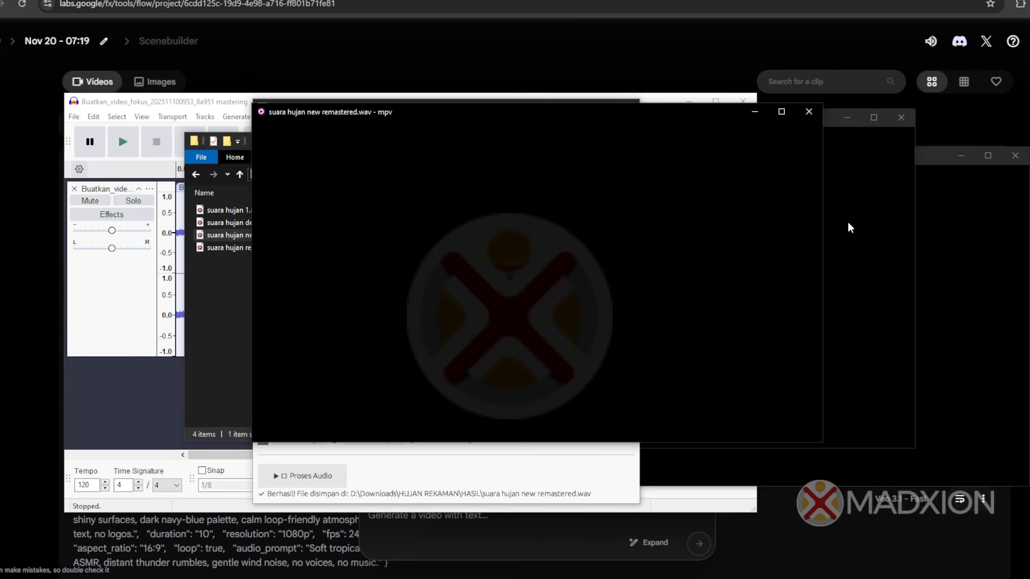
Arrange the remastered and original mpv players so both are reachable, and pause the remastered file.
drag(391, 111, 282, 57)
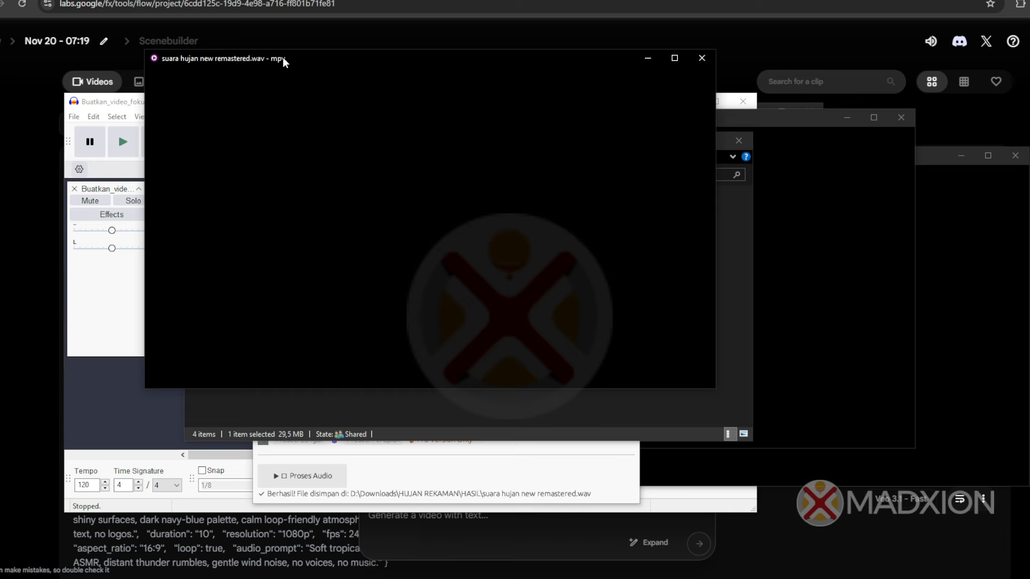
click(794, 311)
drag(443, 122, 598, 152)
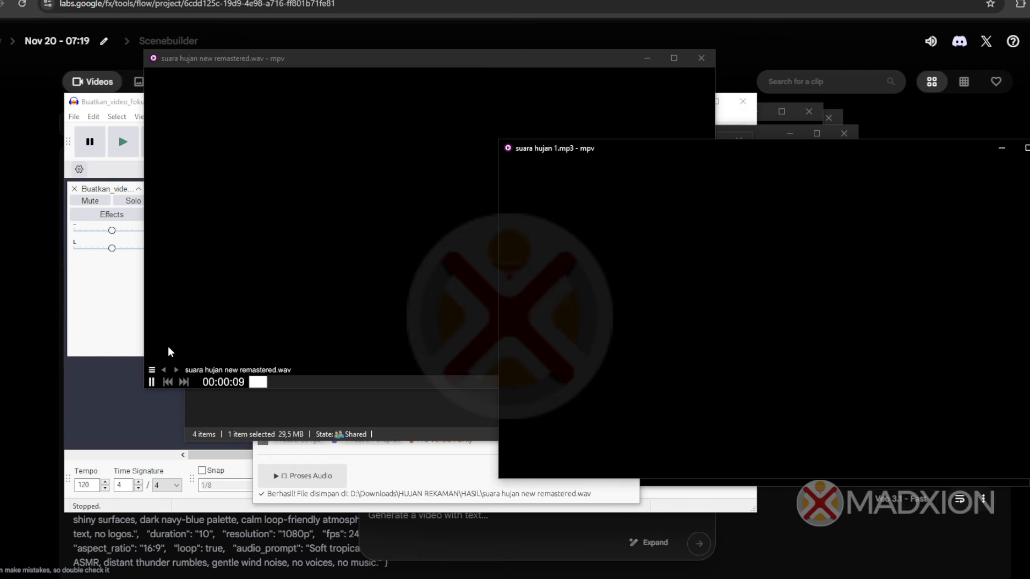
mouse_move(633, 337)
click(152, 382)
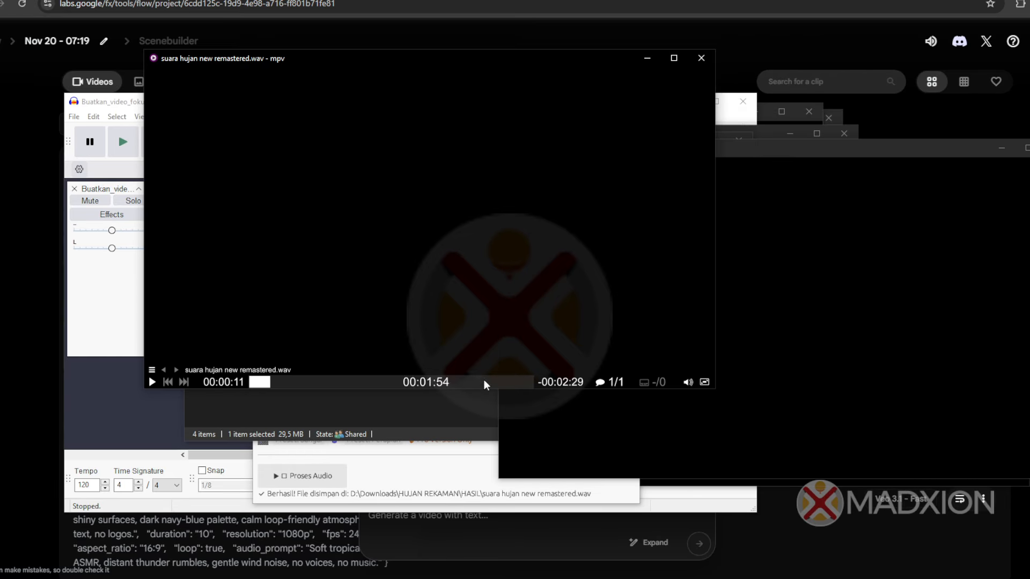
Listen to the original suara hujan 1.mp3 in its mpv window, then pause it.
click(610, 415)
click(507, 472)
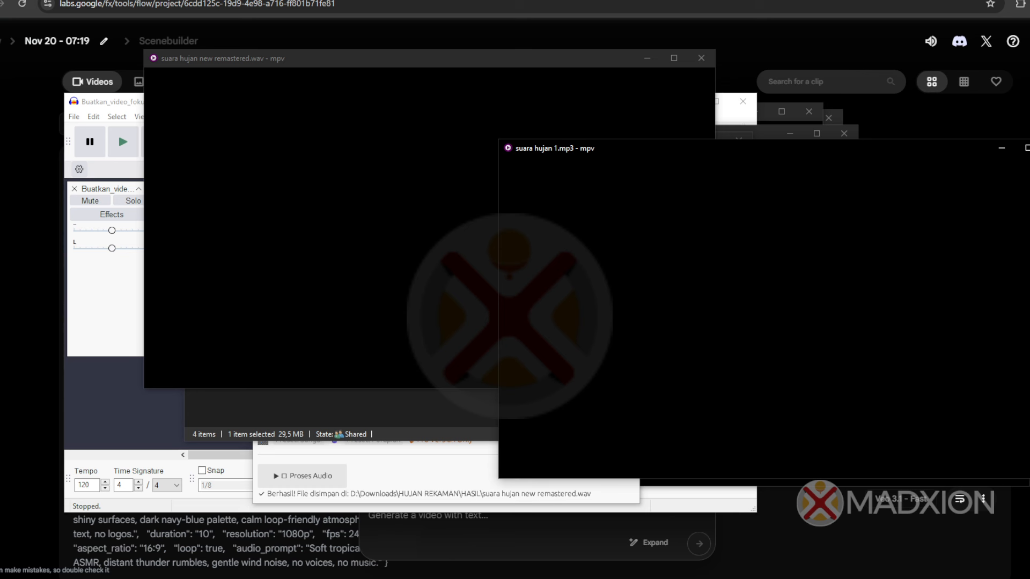
scroll(637, 270, up, 3)
mouse_move(551, 433)
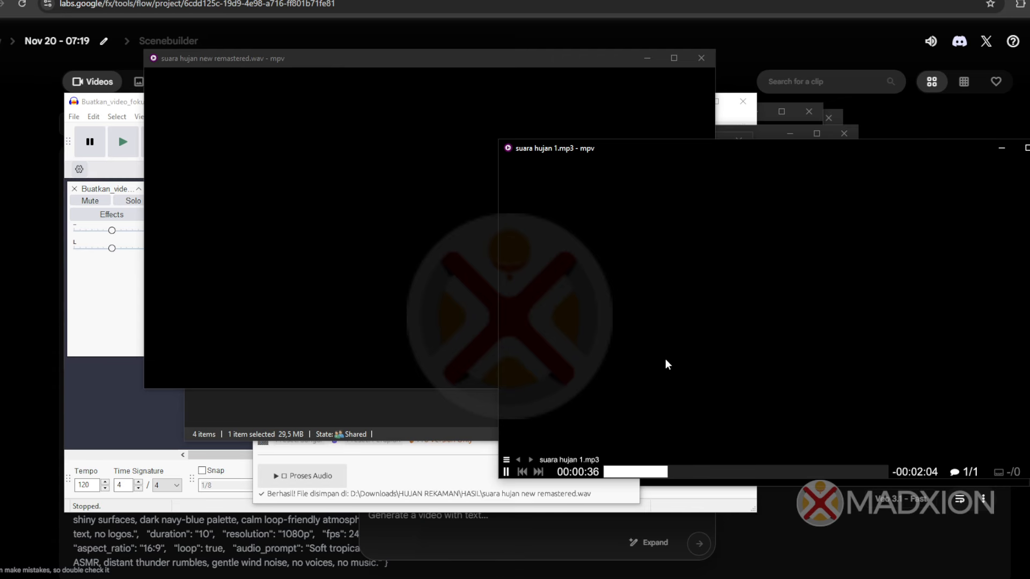
click(505, 472)
Resume suara hujan new remastered.wav in mpv and listen to compare it with the original.
click(343, 294)
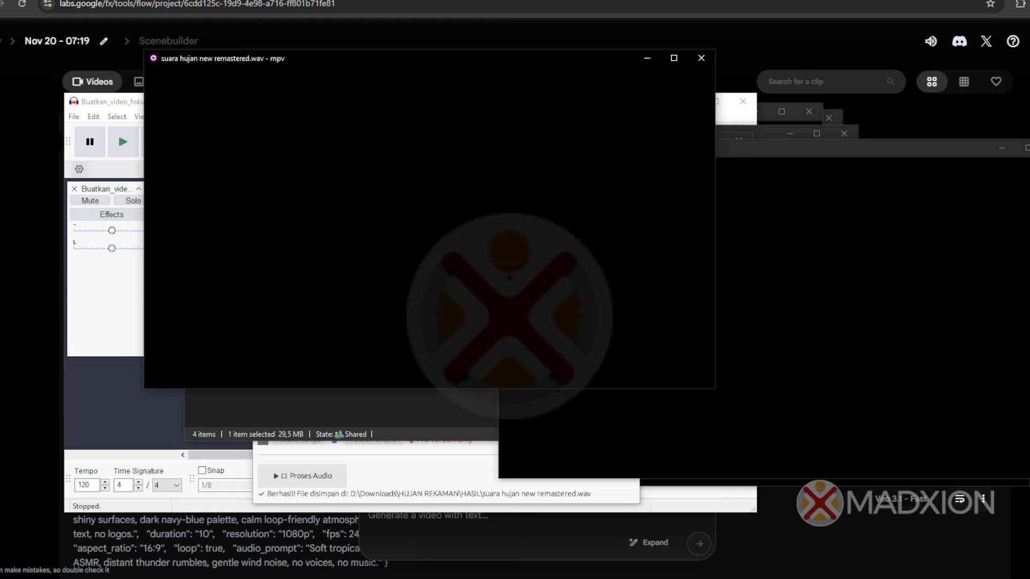
mouse_move(342, 294)
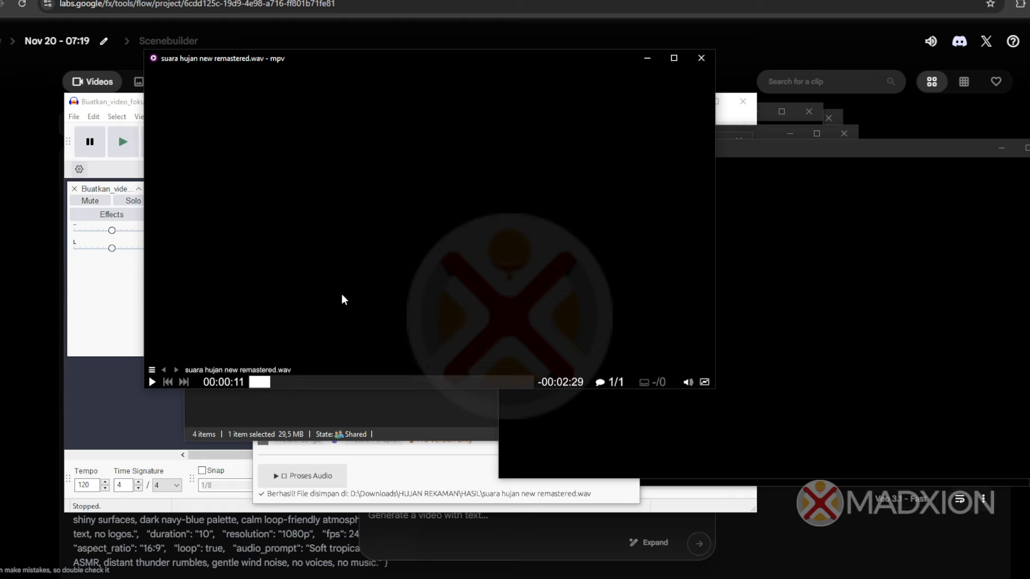
click(153, 381)
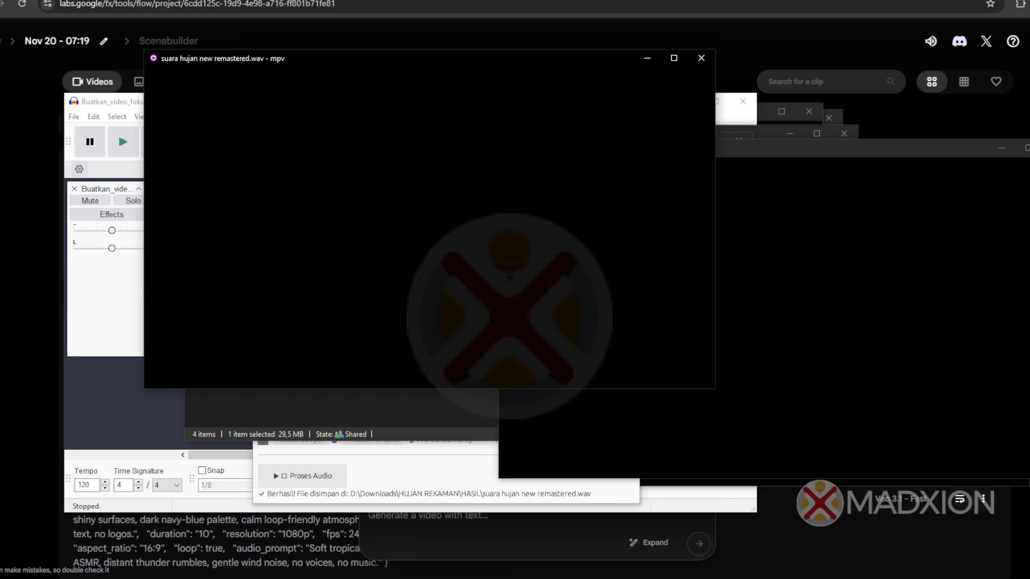
Compare the Hujan Lembut and Hujan Deras presets in ASMR Audio Processor, expanding the Noise Reduction settings to see their values.
click(308, 472)
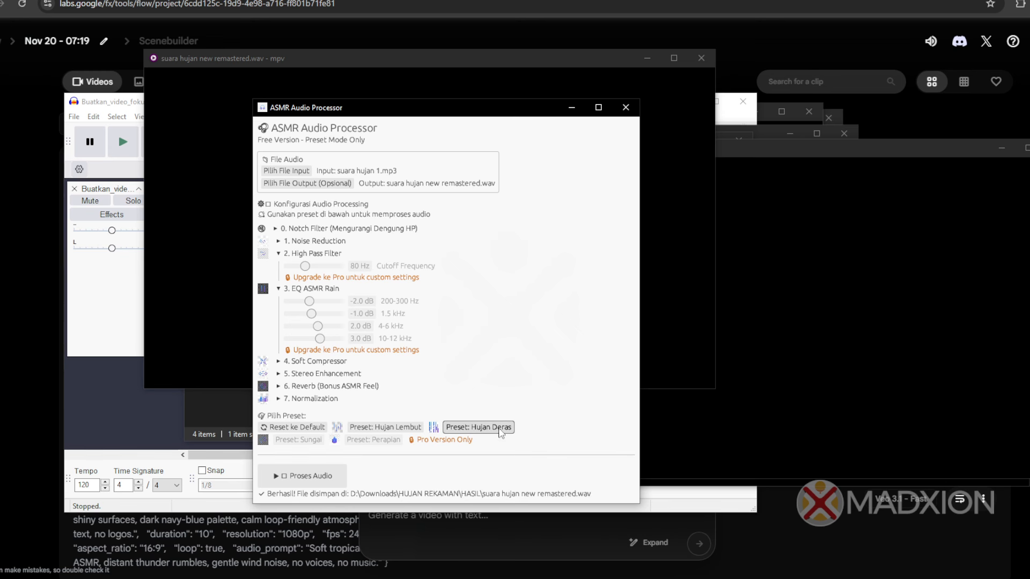
click(226, 287)
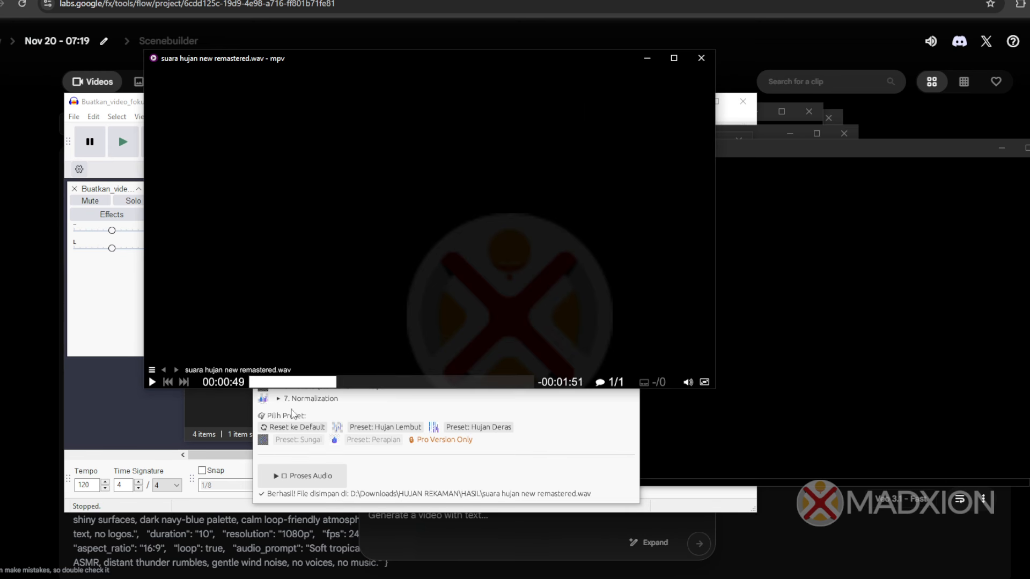
click(499, 430)
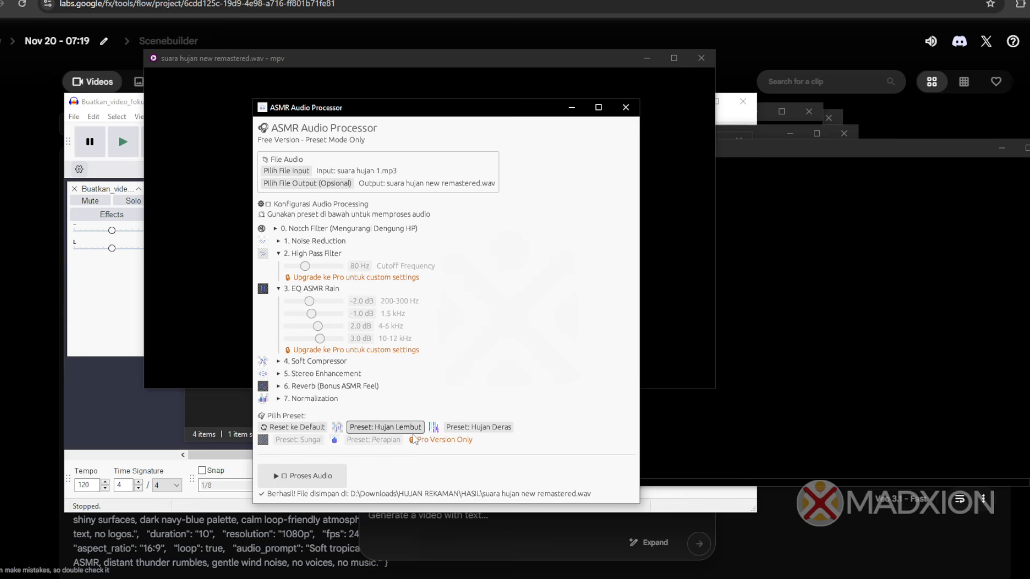
click(468, 431)
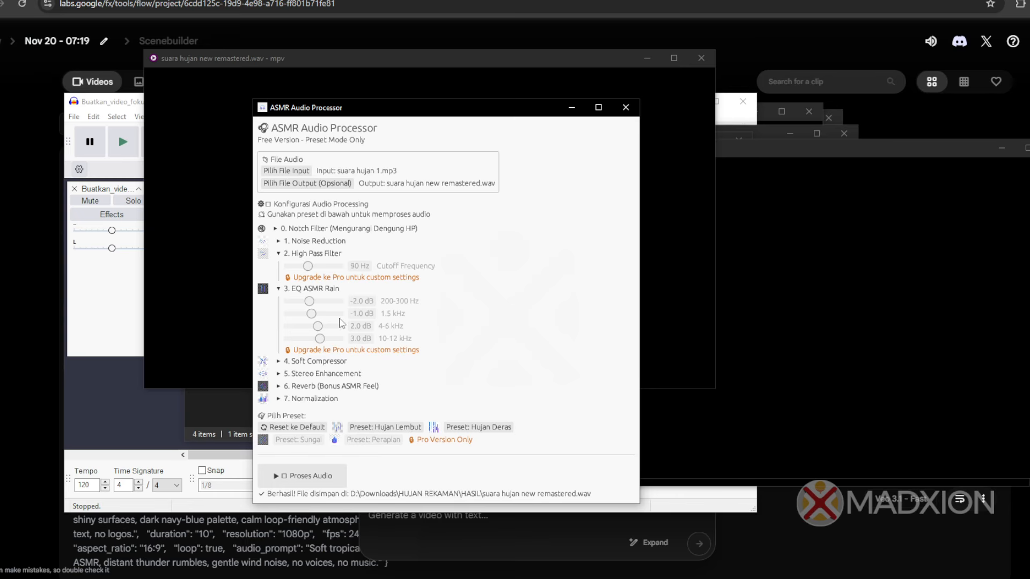
click(279, 241)
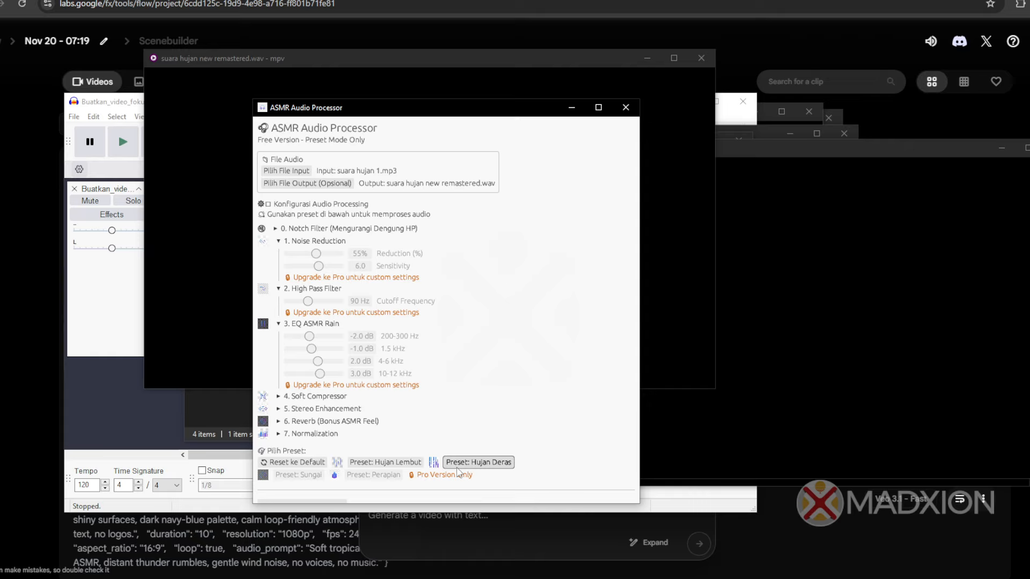
click(385, 463)
click(451, 462)
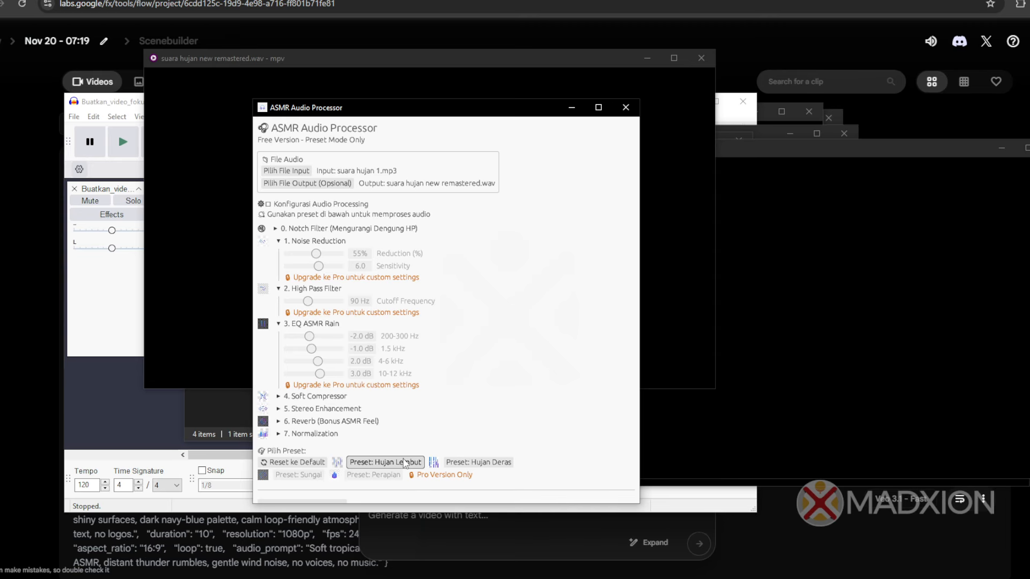
Reset the processing settings to default and reapply the Hujan Lembut preset.
click(295, 464)
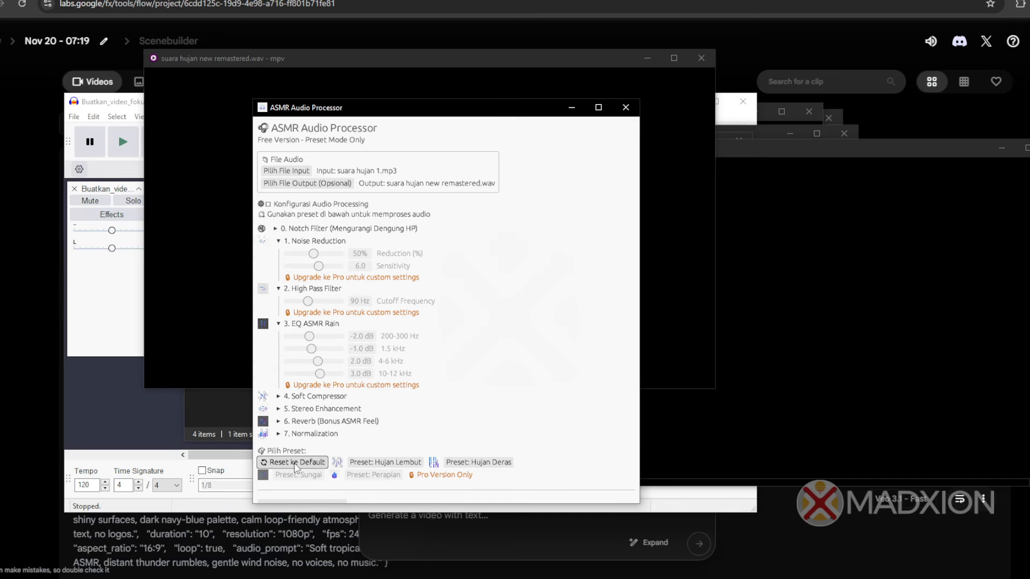
click(385, 463)
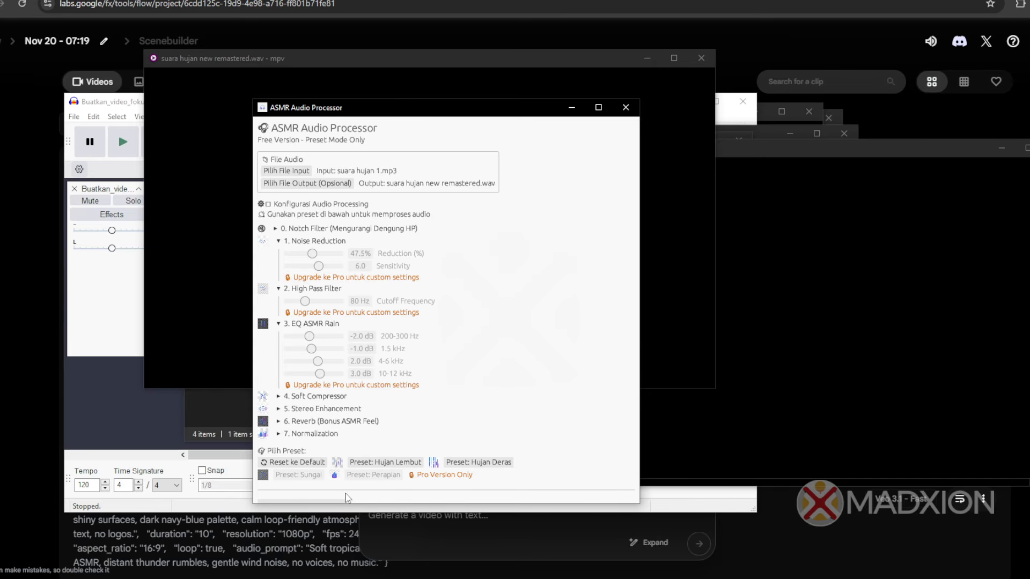
click(295, 462)
click(370, 465)
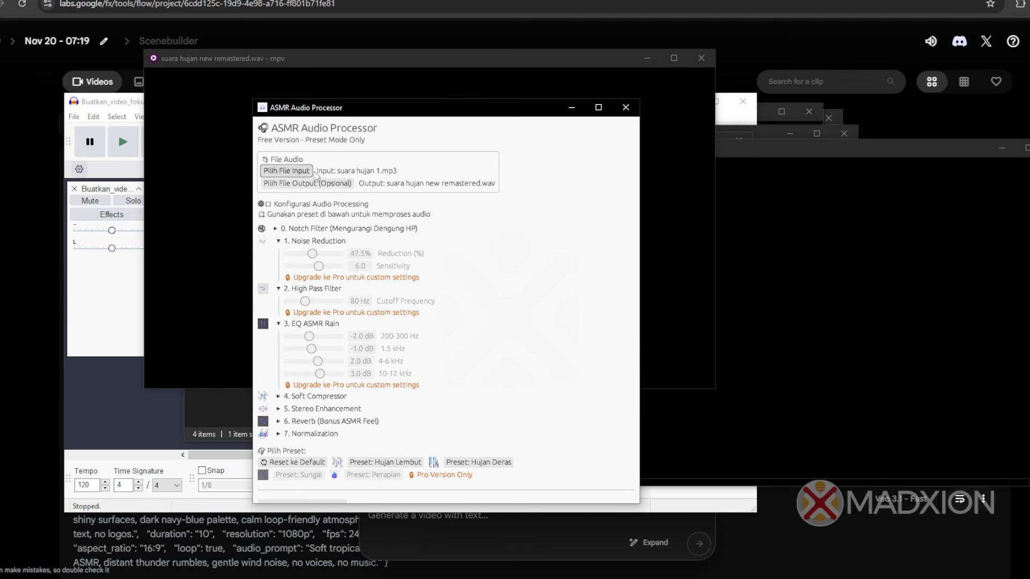
drag(349, 110, 341, 82)
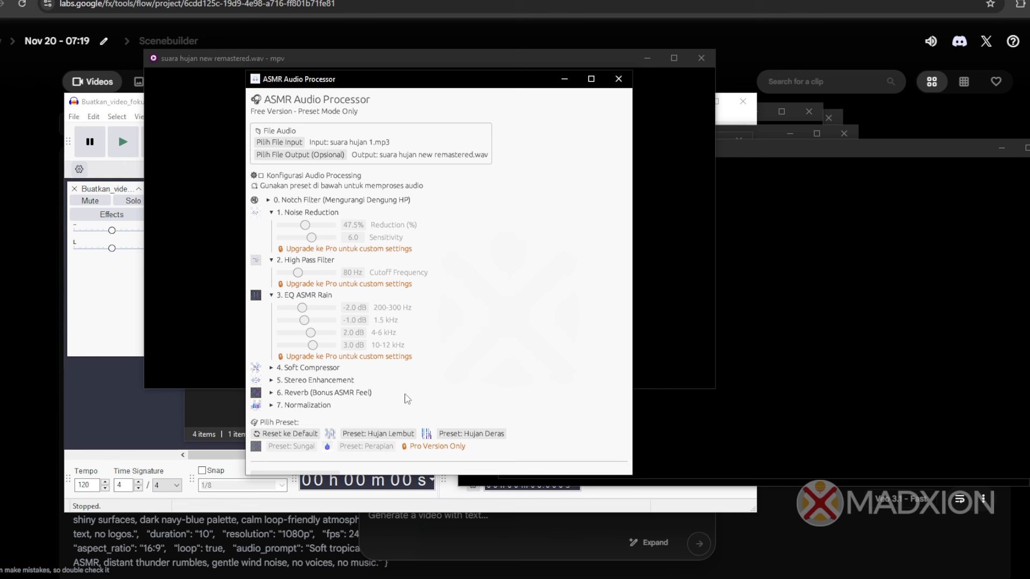
Listen to suara hujan new remastered.wav in mpv, checking the volume level in both its player and the suara hujan 1.mp3 player.
mouse_move(892, 325)
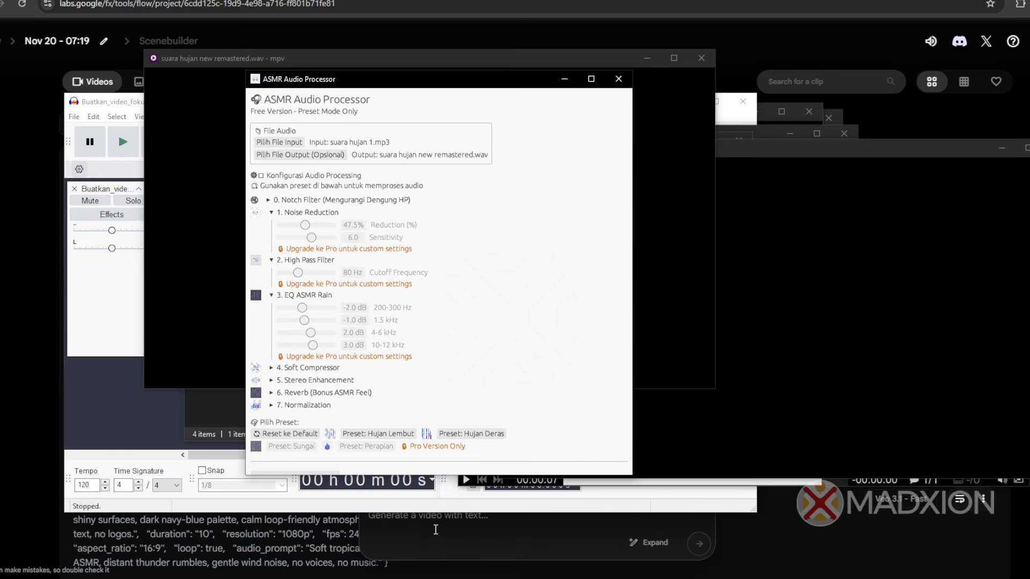
click(664, 326)
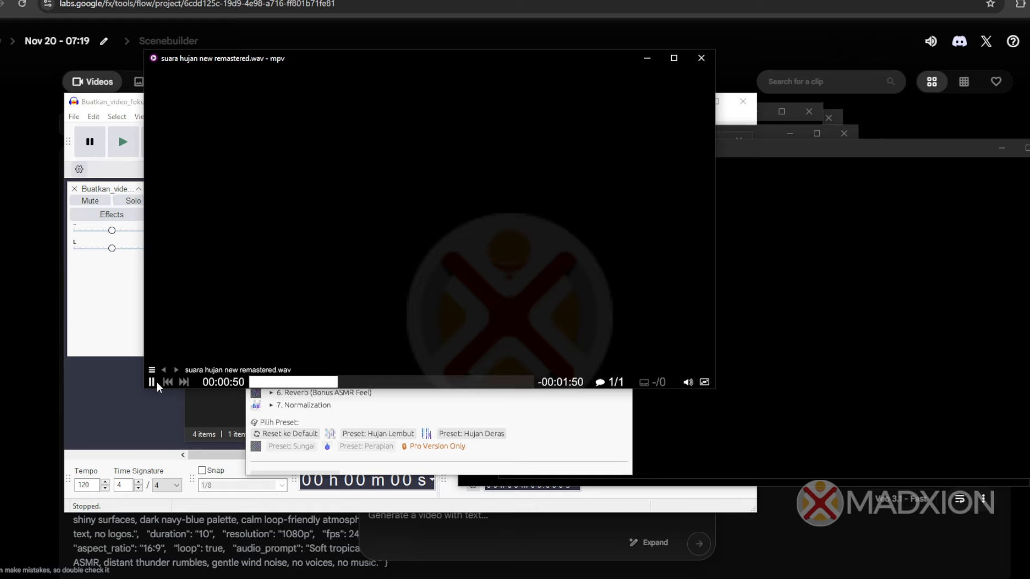
scroll(481, 237, down, 2)
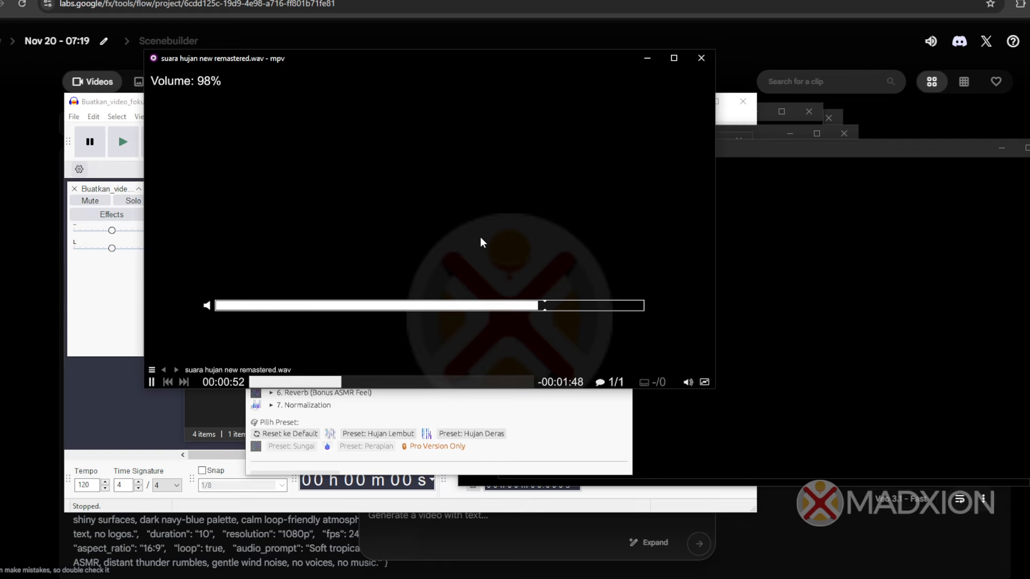
scroll(481, 236, up, 3)
scroll(480, 237, down, 1)
click(777, 324)
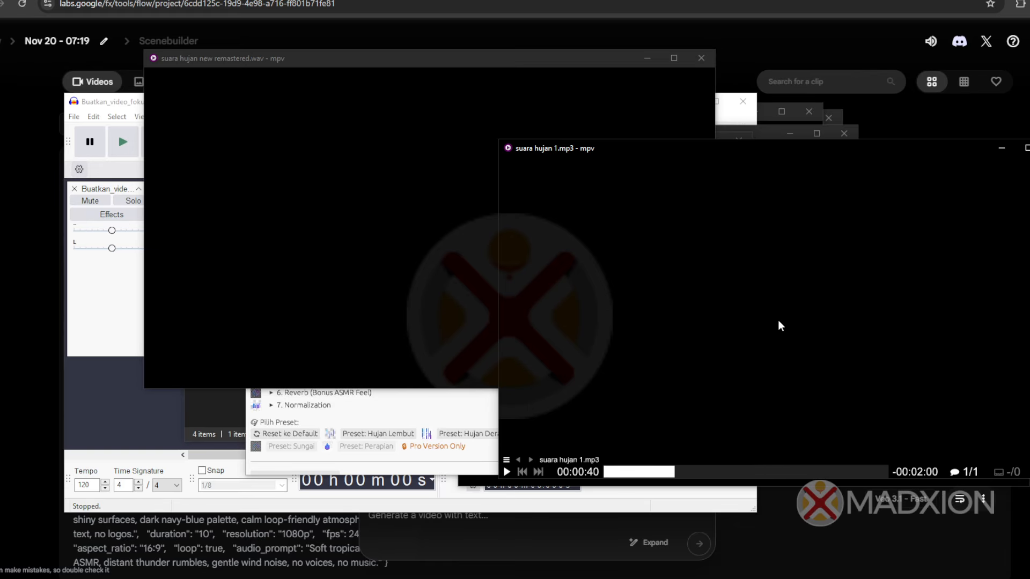
scroll(748, 328, up, 2)
scroll(748, 328, down, 2)
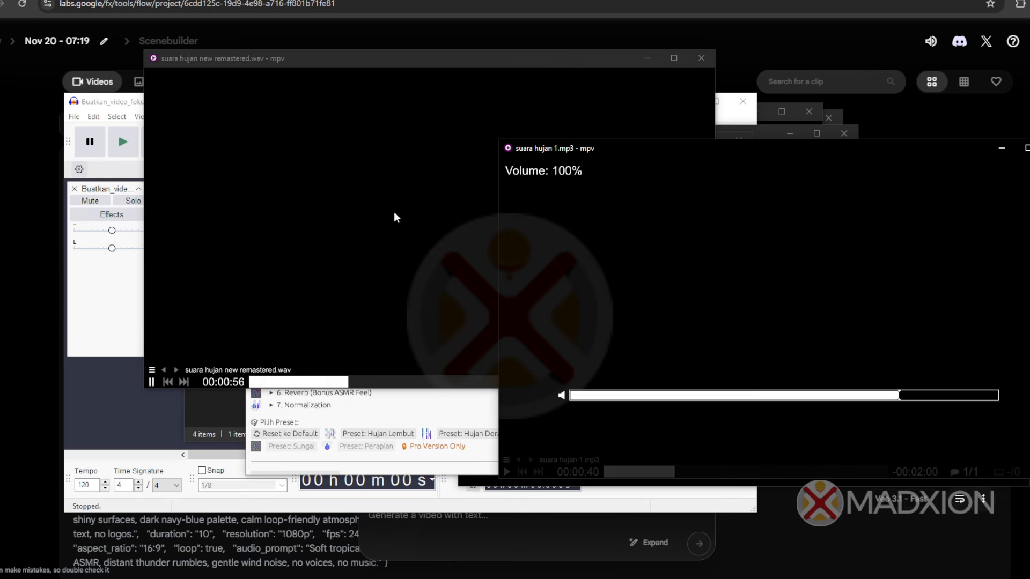
click(357, 205)
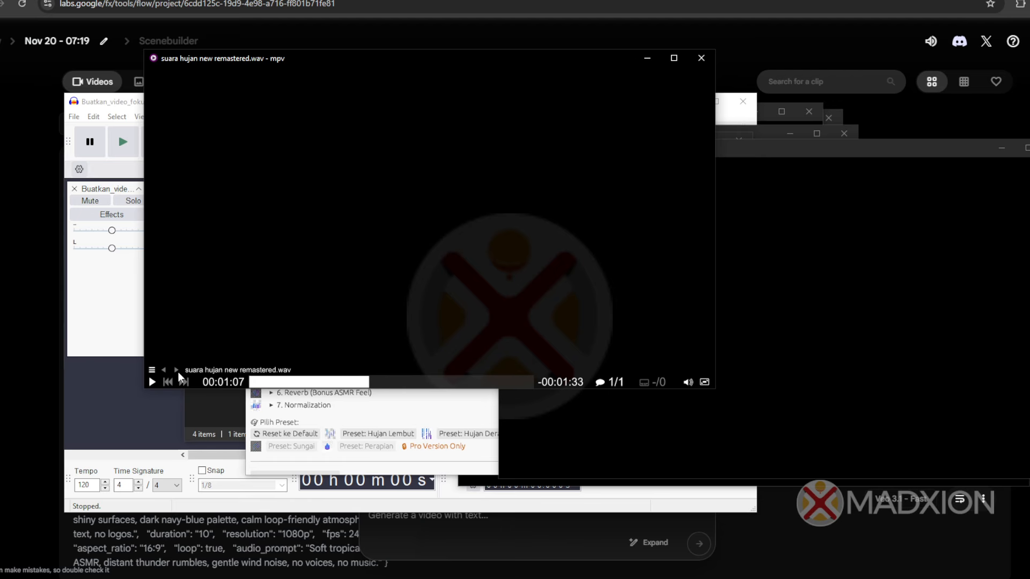
Listen to the original suara hujan 1.mp3 in mpv, then resume suara hujan new remastered.wav for comparison.
click(735, 375)
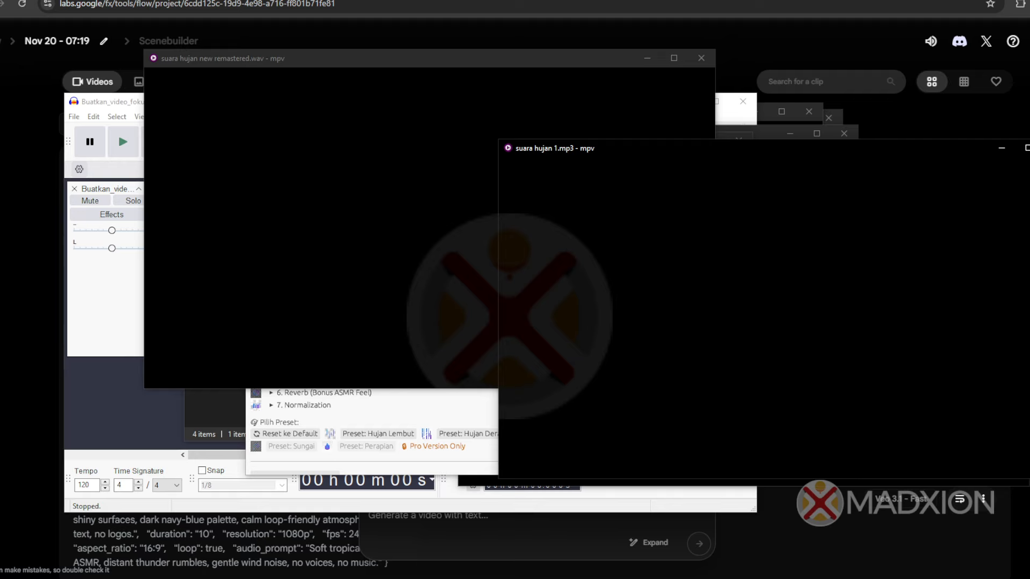
mouse_move(608, 346)
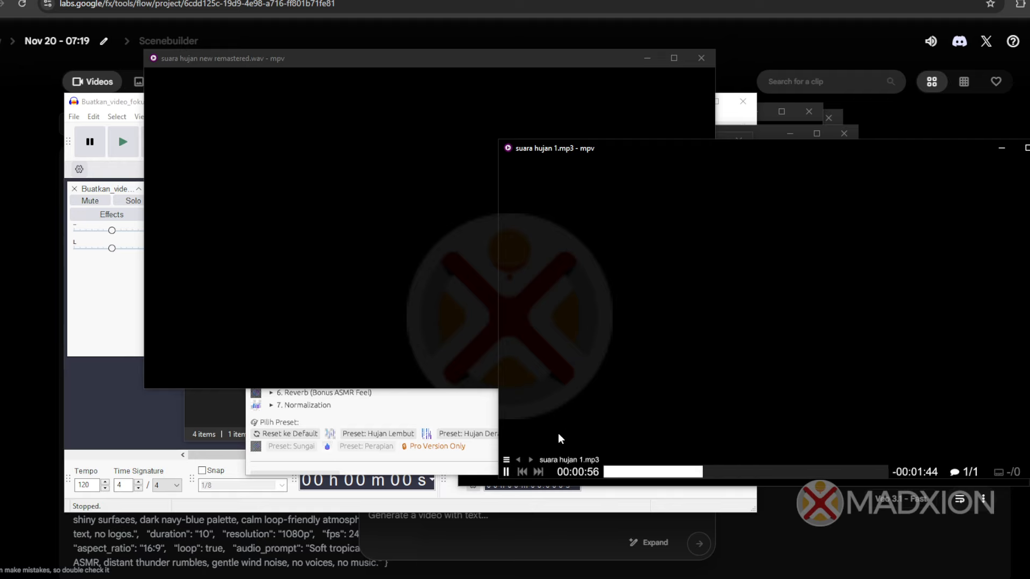
click(244, 279)
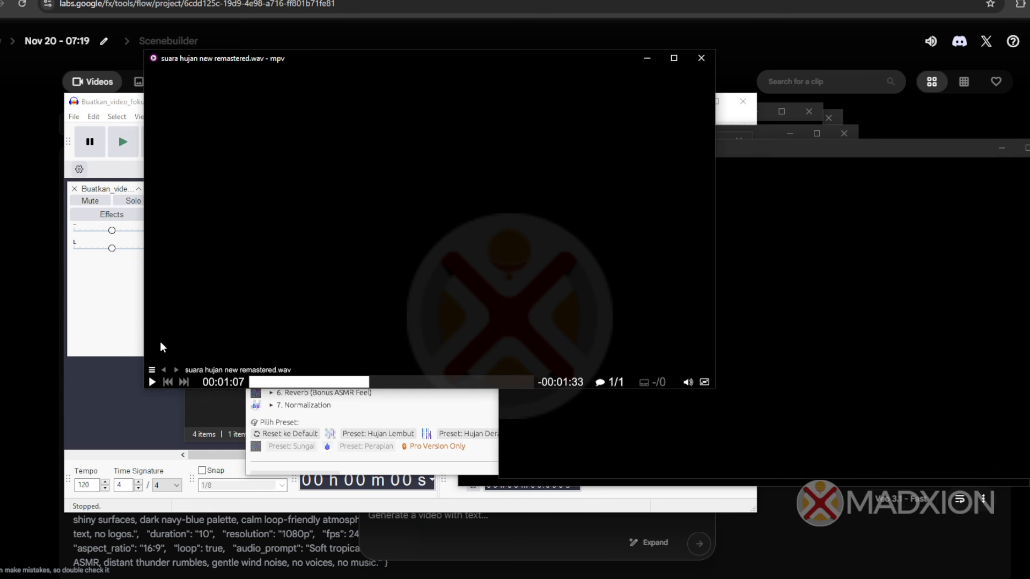
click(153, 381)
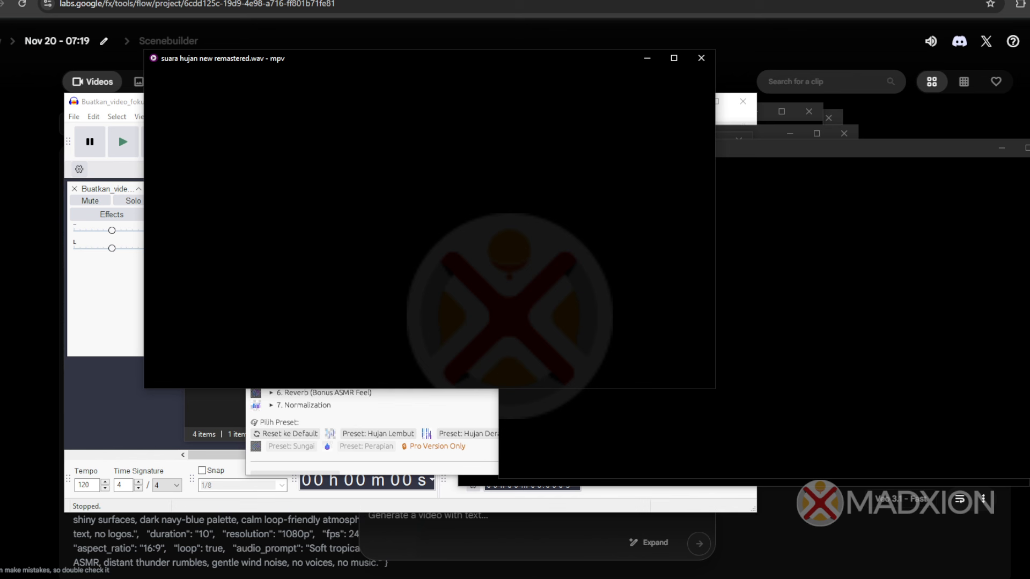
Switch to Audacity and replace the existing track with suara hujan new remastered.wav from the HASIL folder.
click(444, 578)
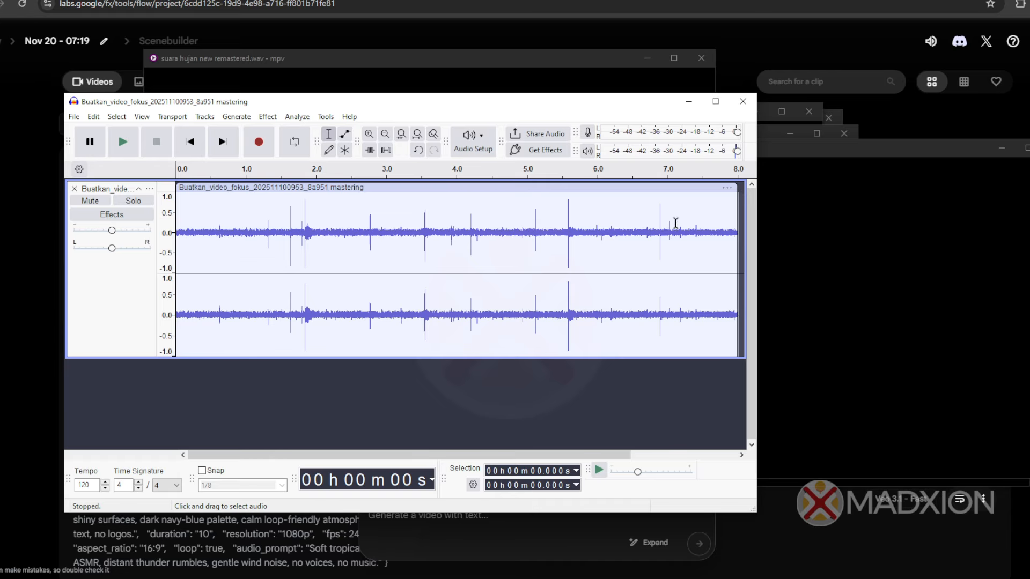
click(75, 189)
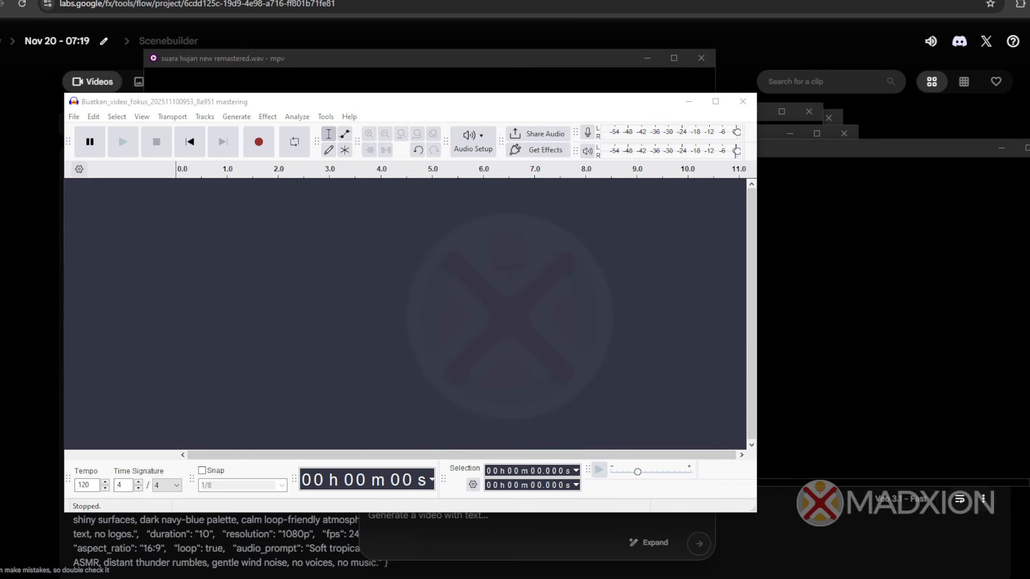
key(alt+Tab)
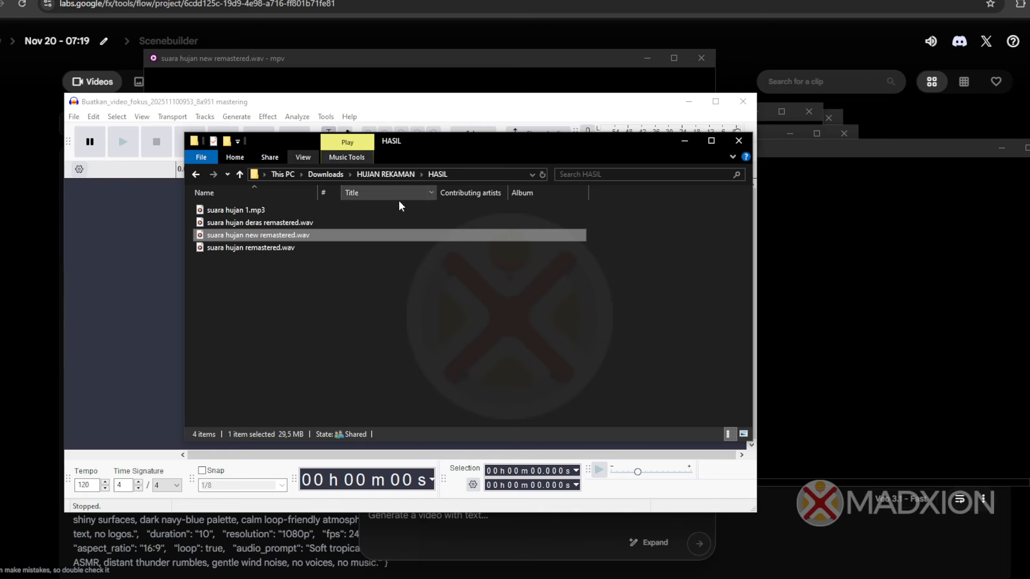
drag(267, 230, 307, 296)
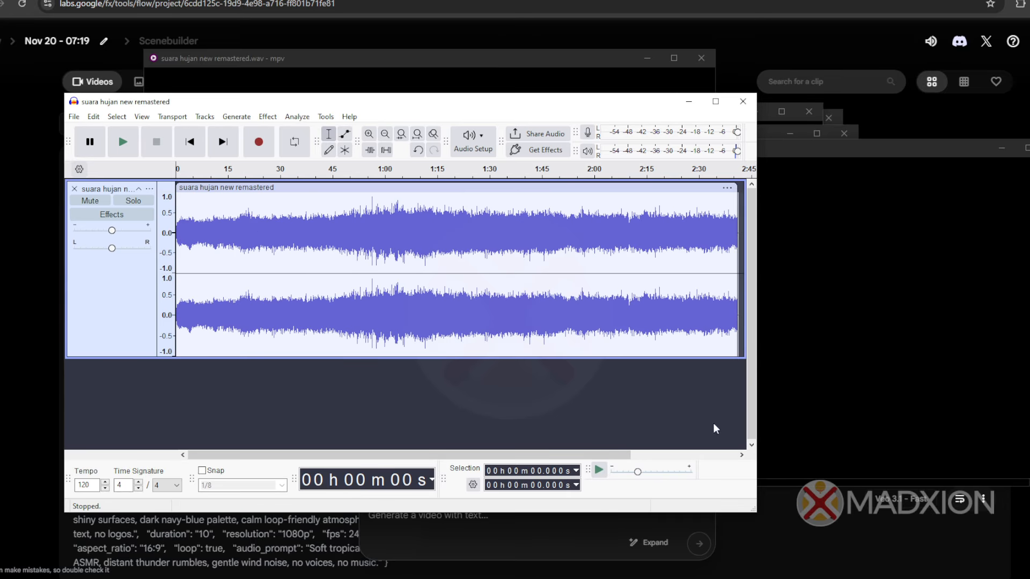
Pause suara hujan new remastered.wav in its mpv window and return to the Audacity waveform.
click(830, 384)
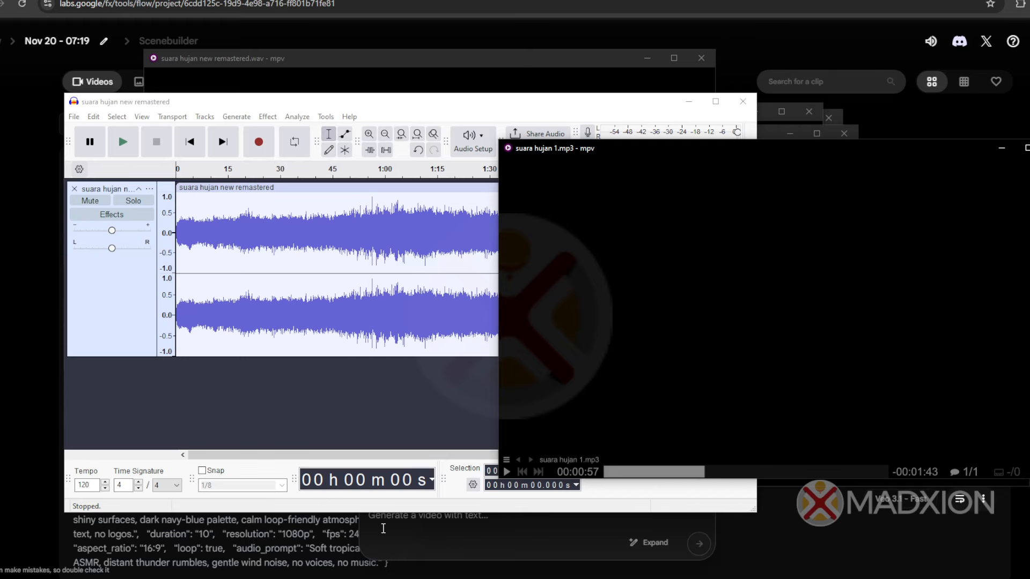
click(389, 578)
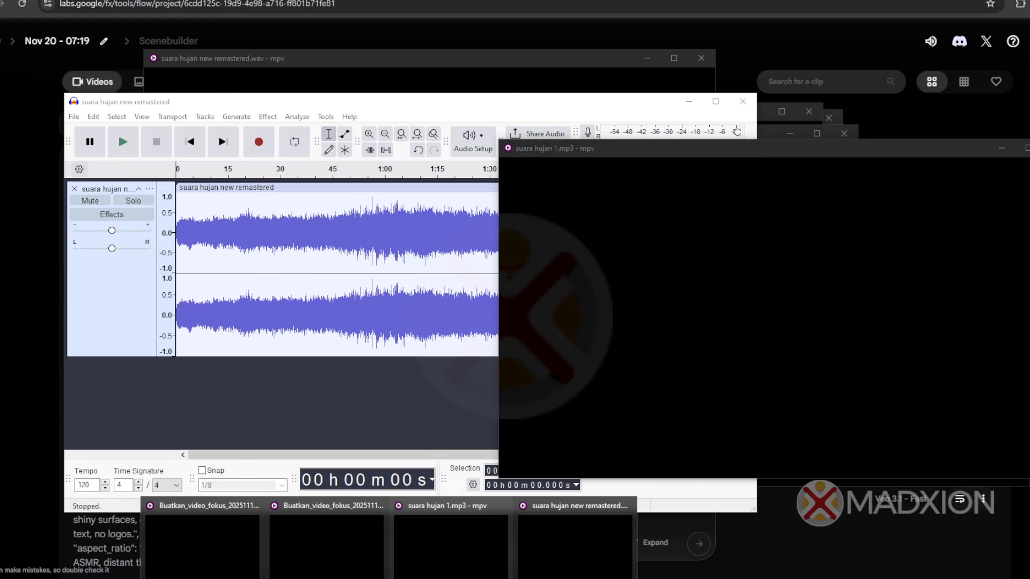
click(576, 542)
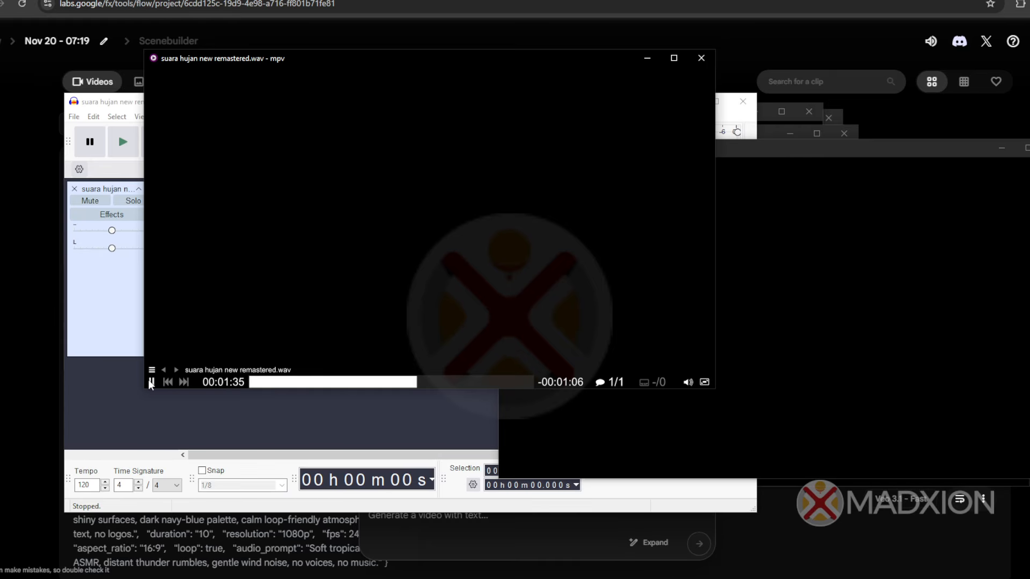
click(153, 420)
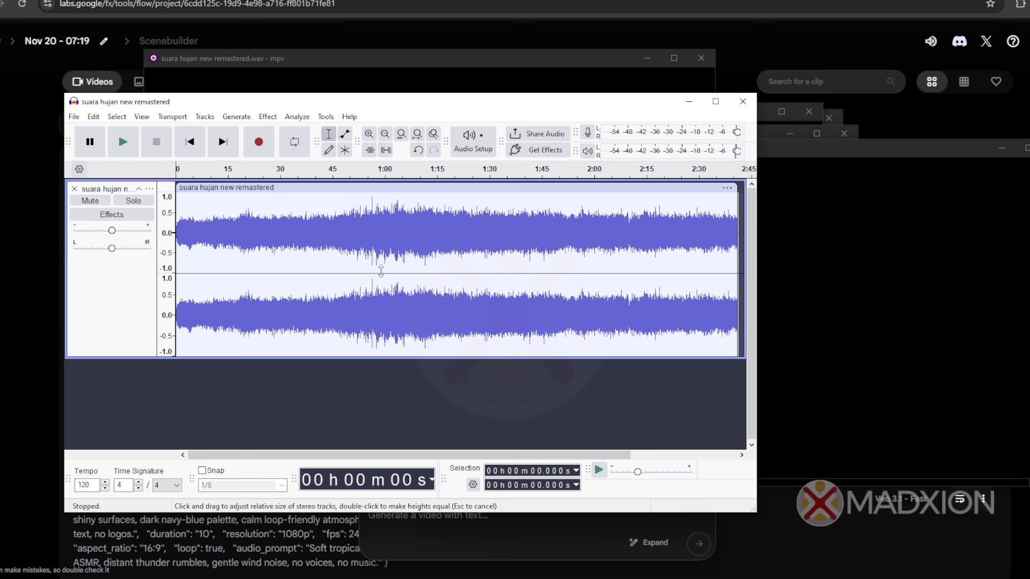
Import suara hujan 1.mp3 from the HASIL folder into Audacity as a second track below the remastered one.
click(71, 570)
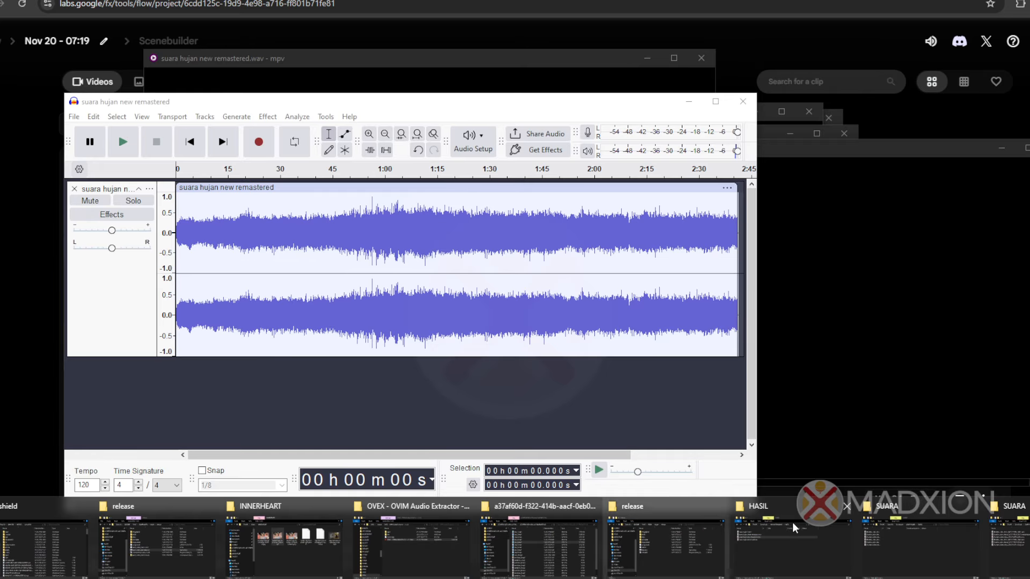
click(793, 522)
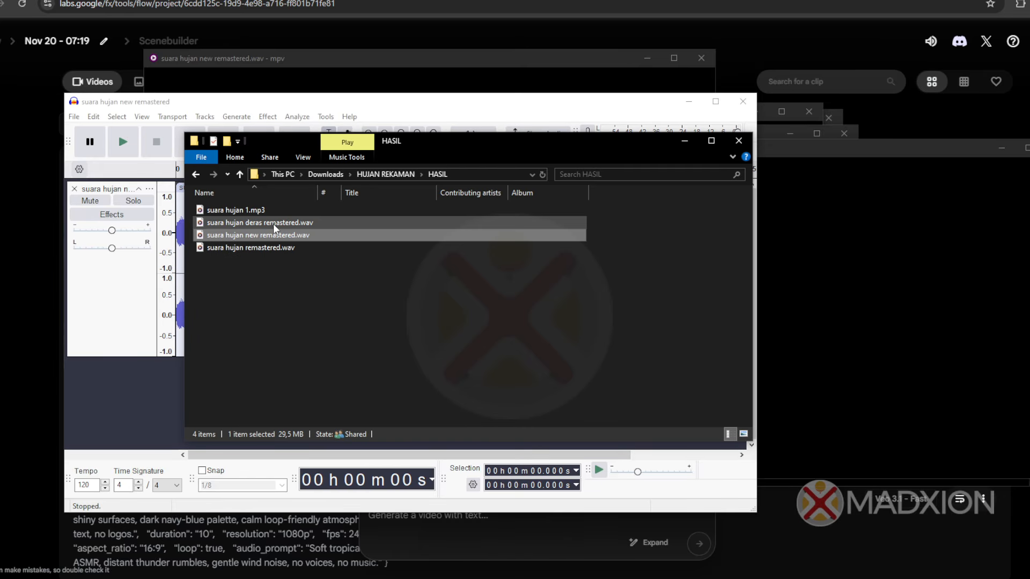
click(246, 208)
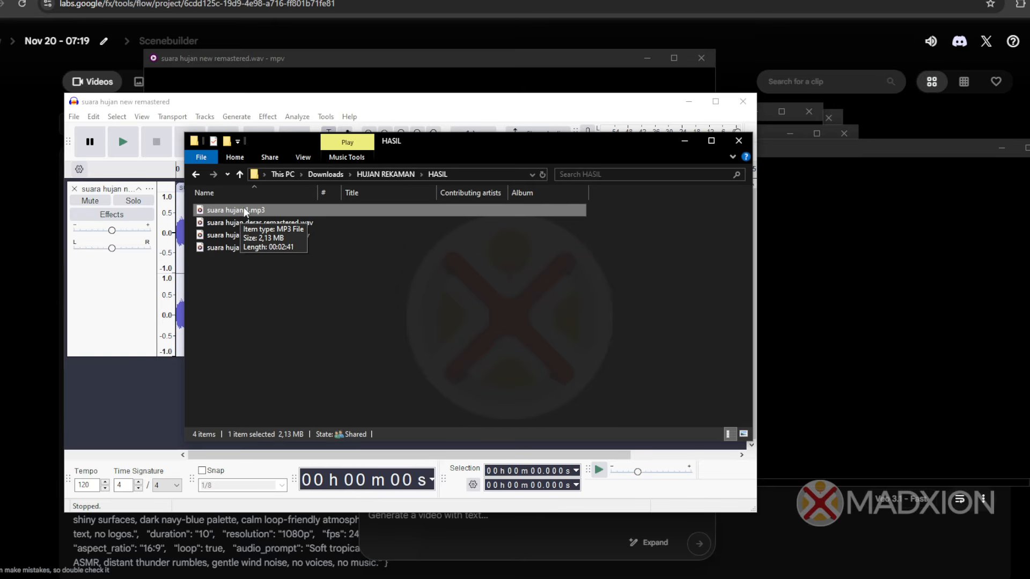
drag(243, 207, 156, 420)
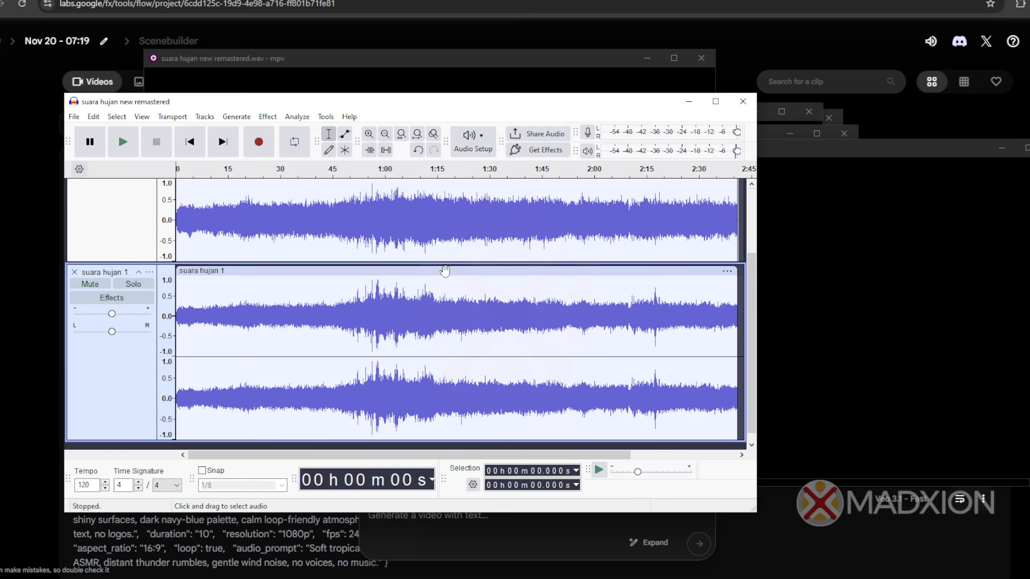
Compare the waveforms of the suara hujan new remastered and suara hujan 1 tracks, examining their peaks and overall loudness.
scroll(399, 325, up, 1)
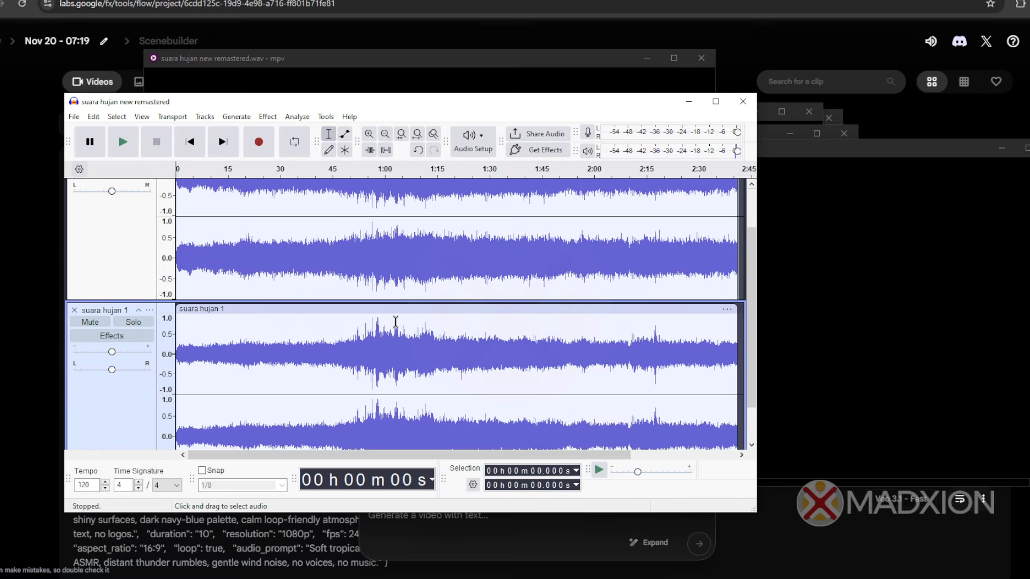
scroll(395, 322, up, 2)
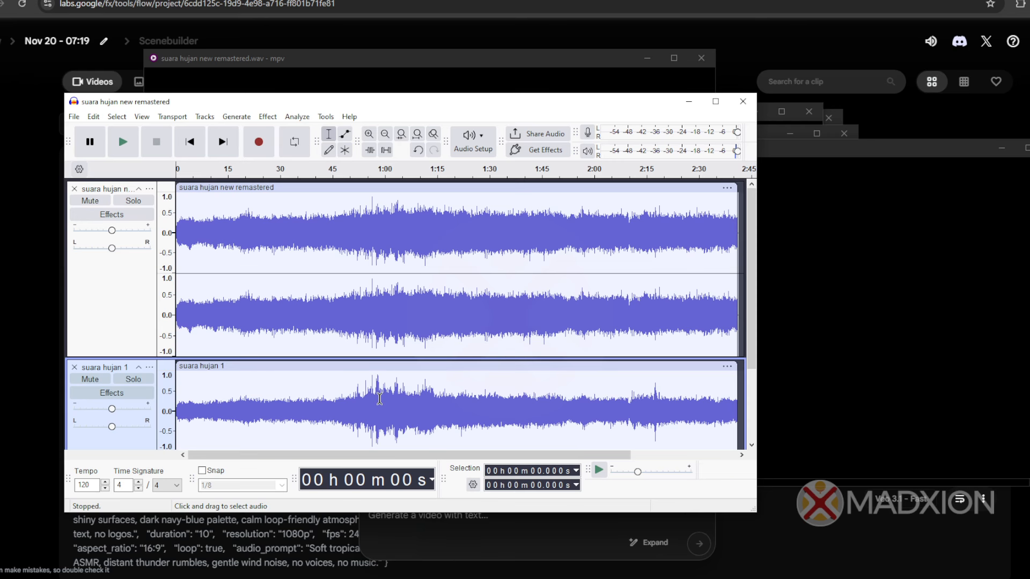
scroll(379, 398, down, 2)
scroll(354, 307, up, 2)
scroll(404, 392, down, 2)
scroll(402, 360, up, 2)
scroll(515, 221, down, 2)
scroll(503, 220, up, 2)
scroll(407, 255, down, 1)
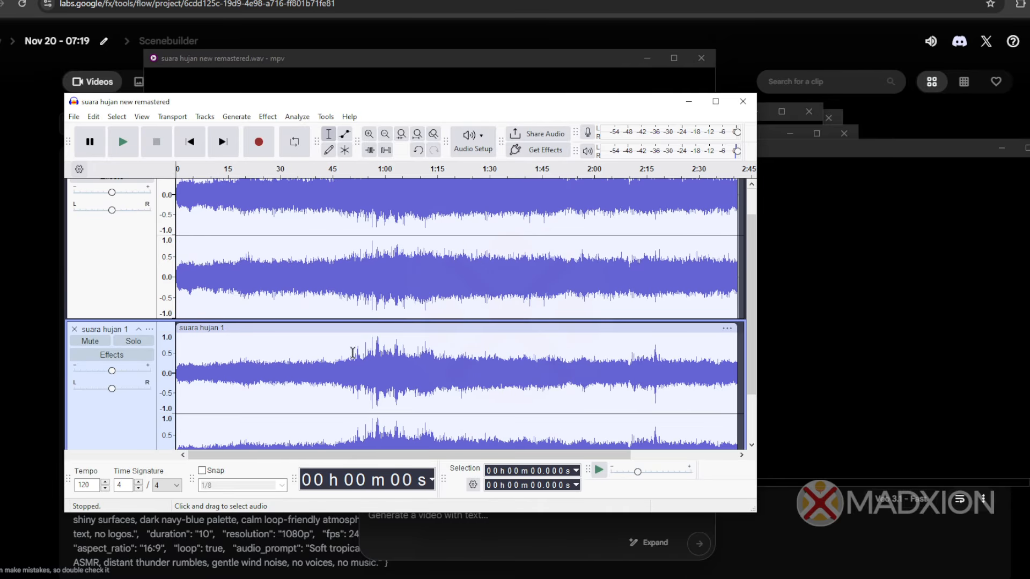
scroll(372, 268, down, 2)
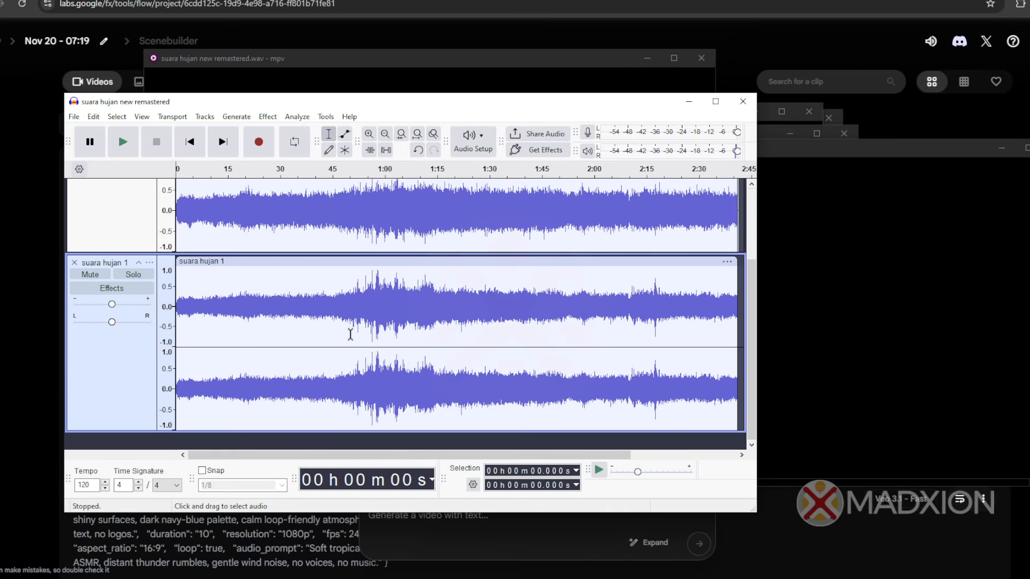
scroll(418, 382, up, 1)
scroll(418, 382, up, 2)
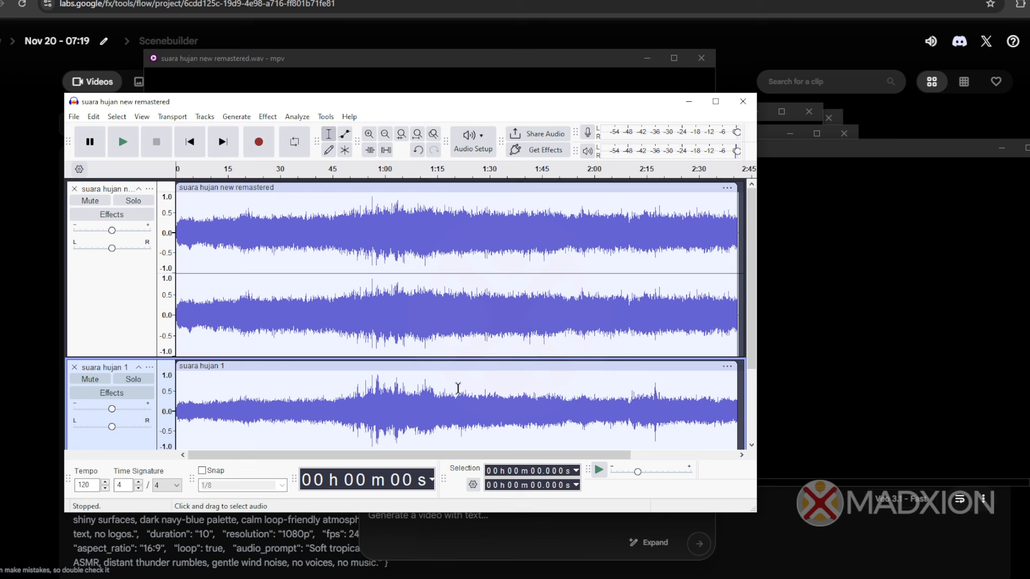
Inspect the remastered track's waveform at several points, from the section before 1:00 to the part after 2:15.
click(342, 236)
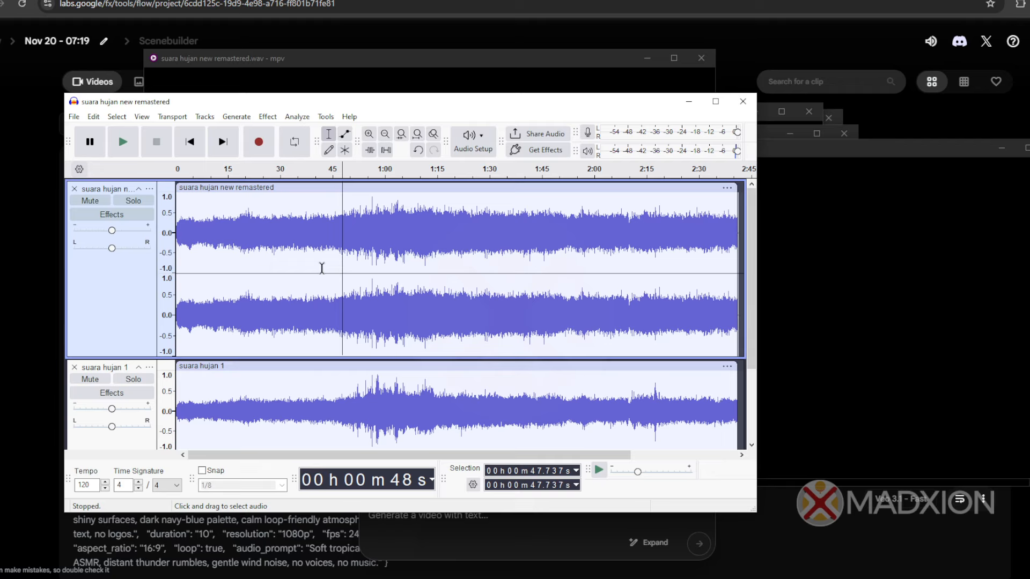
drag(364, 213, 373, 211)
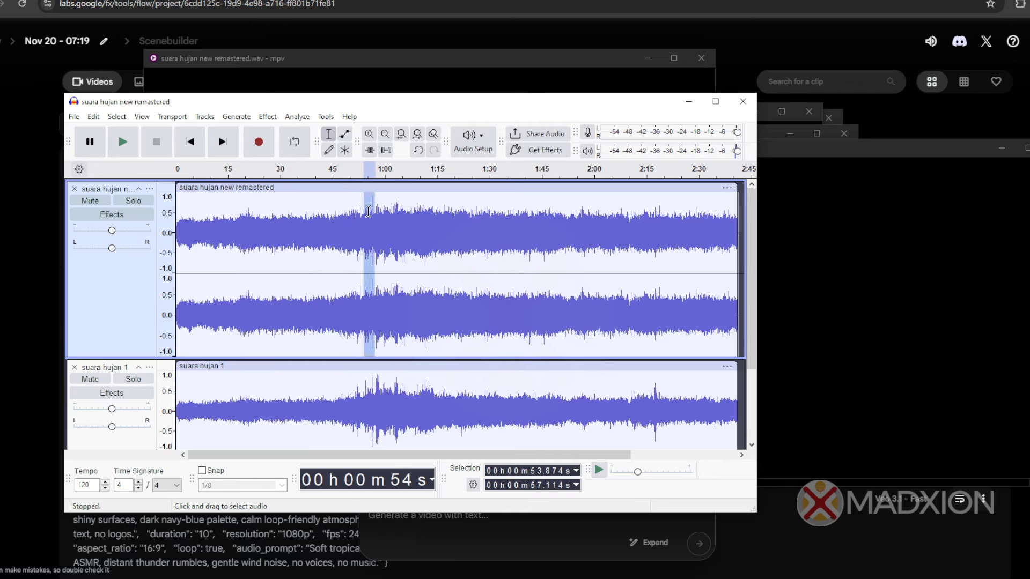
click(374, 212)
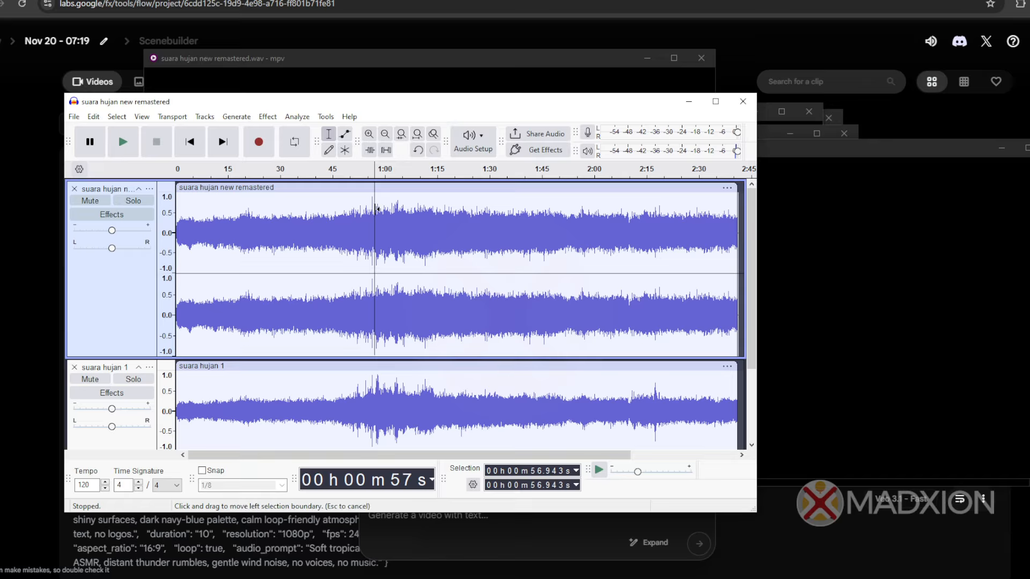
click(444, 217)
click(599, 242)
click(648, 244)
drag(675, 239, 680, 238)
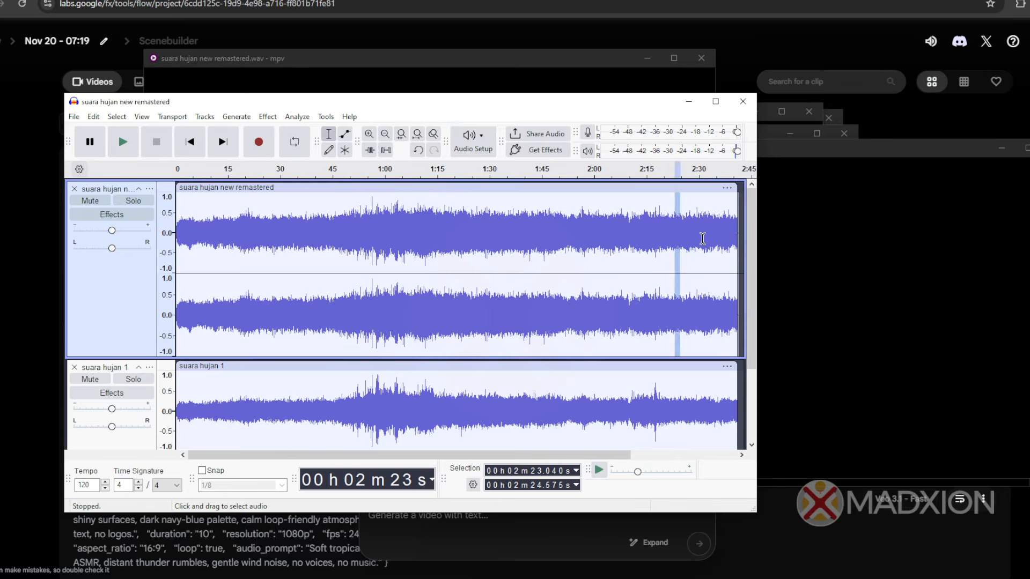
click(705, 237)
click(568, 215)
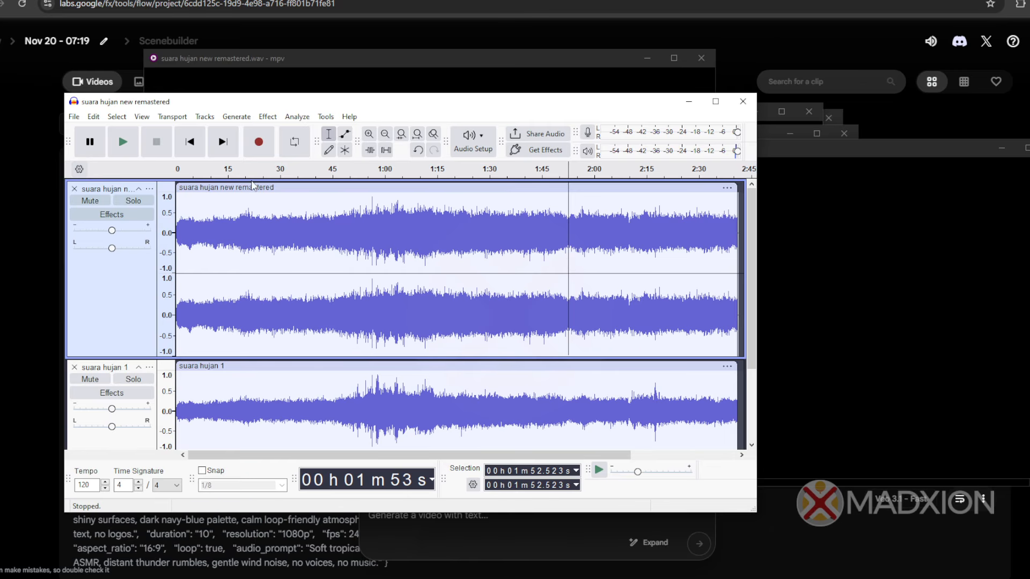
Switch back to ASMR Audio Processor and collapse the Noise Reduction, High Pass Filter and EQ ASMR Rain settings.
click(804, 212)
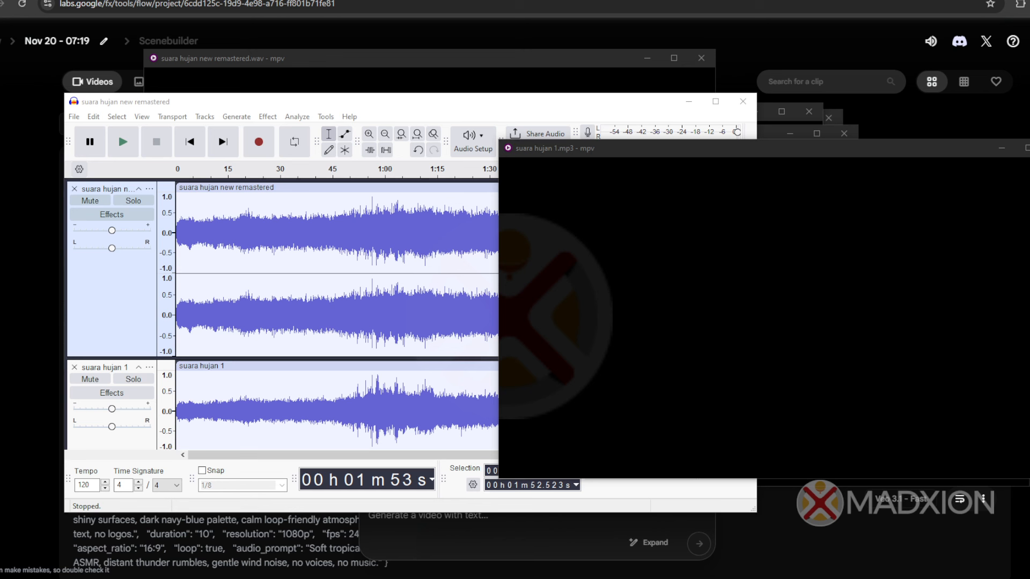
click(362, 104)
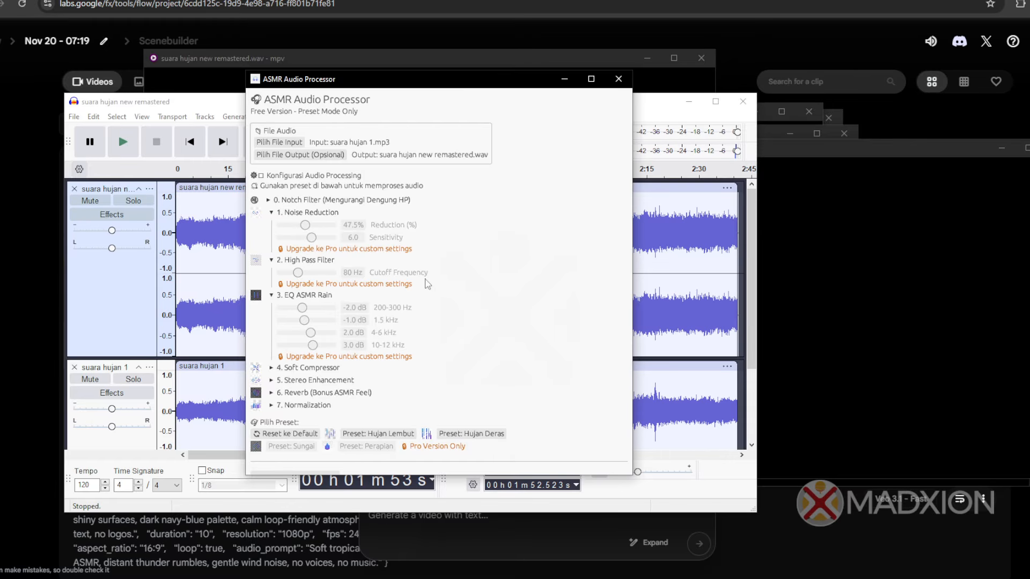
click(268, 201)
click(268, 201)
click(272, 213)
click(271, 226)
click(271, 237)
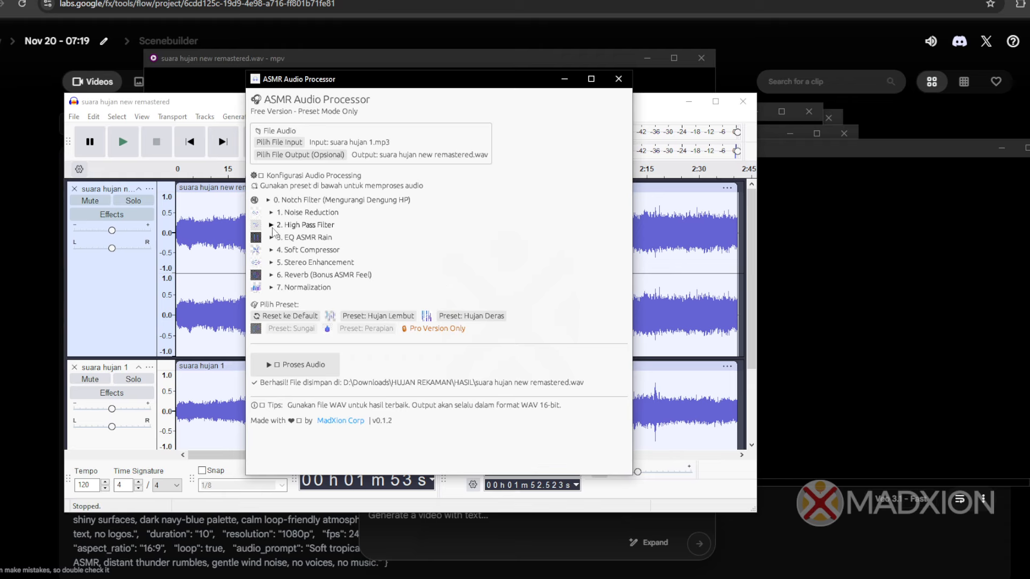
Expand the High Pass Filter, EQ ASMR Rain and Notch Filter sections to review their settings.
click(272, 225)
click(271, 260)
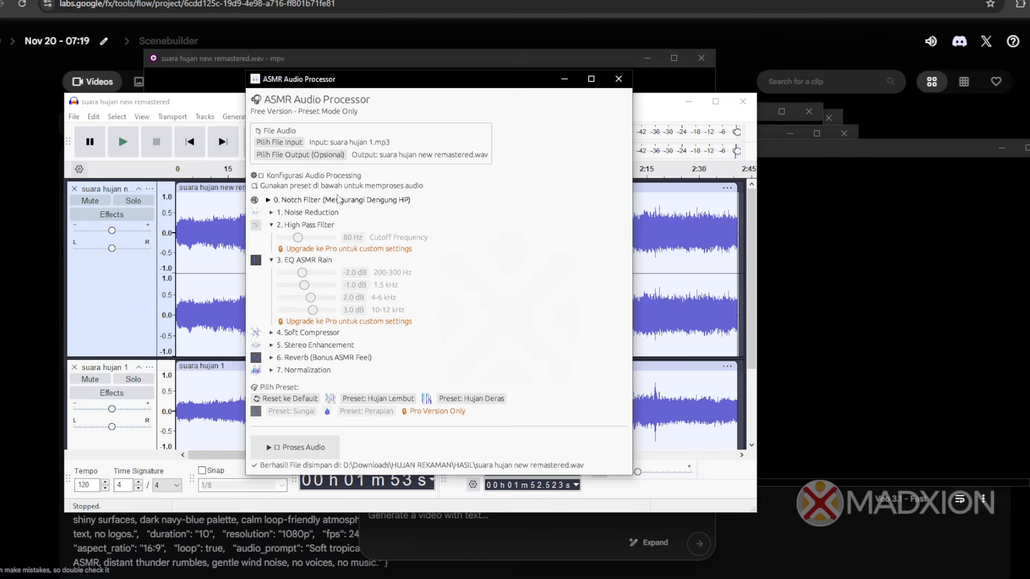
click(268, 200)
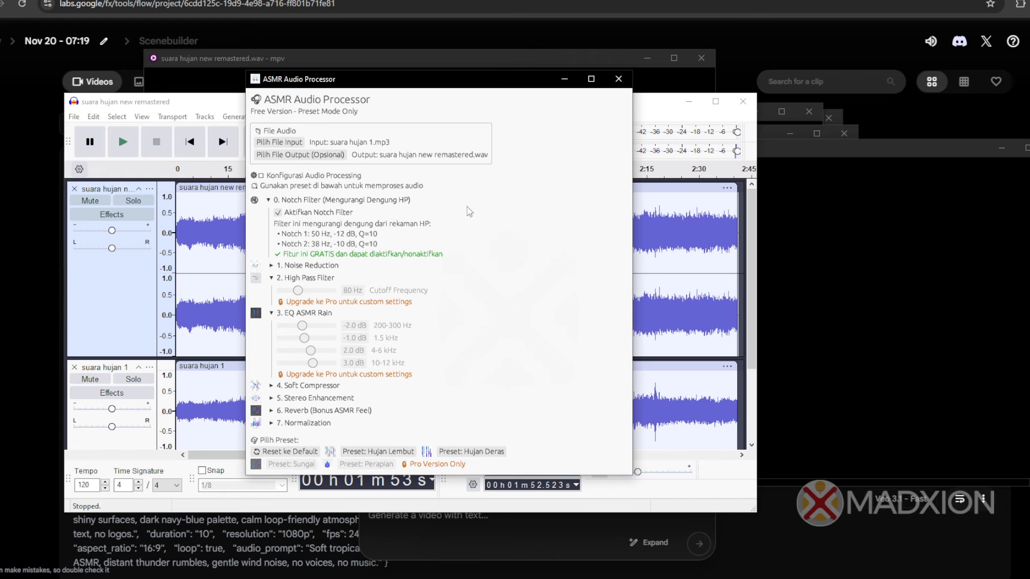